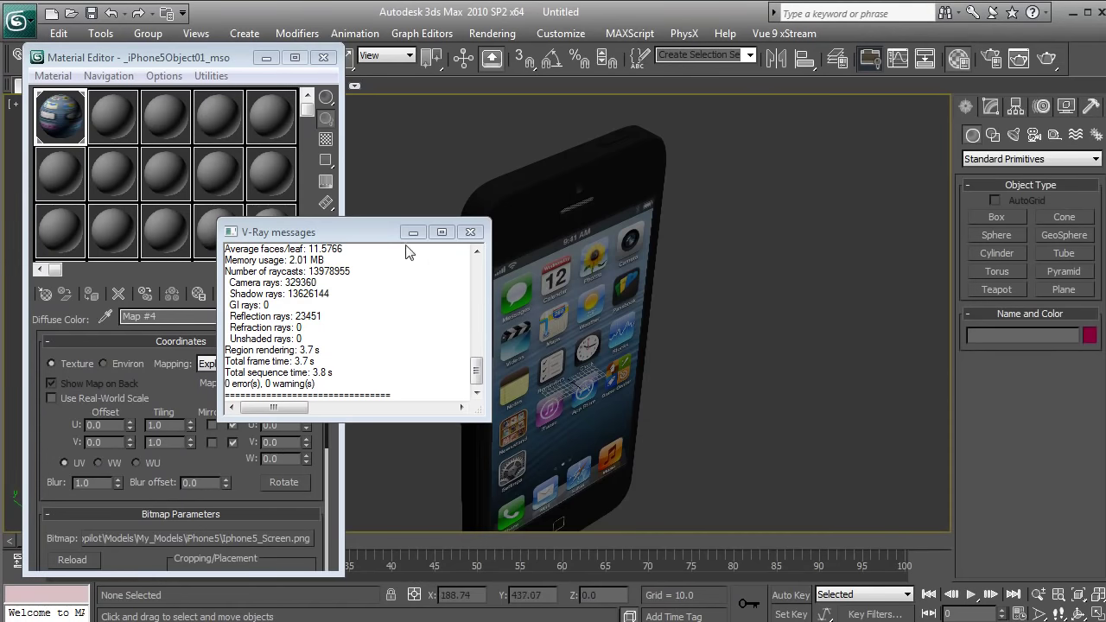
Step: Minimize the V-Ray messages window and adjust the viewport to look over the iPhone 5 model in 3ds Max
click(413, 232)
click(577, 353)
drag(577, 352, 588, 318)
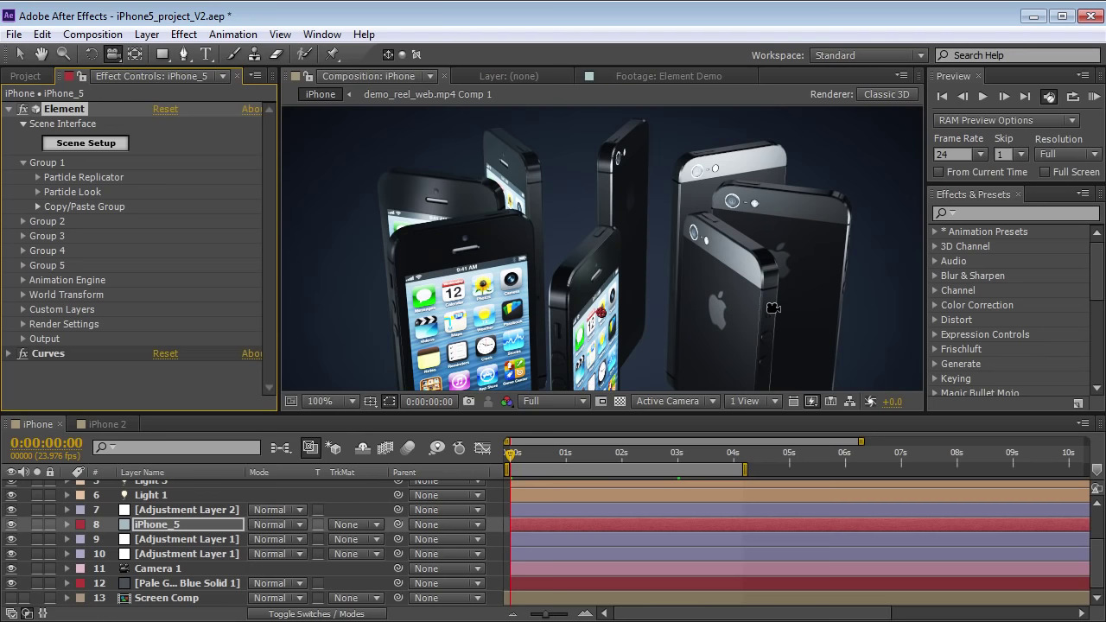
Step: Switch to Firefox, look over the Video Copilot Element 3D product page, and return to After Effects
key(alt+Tab)
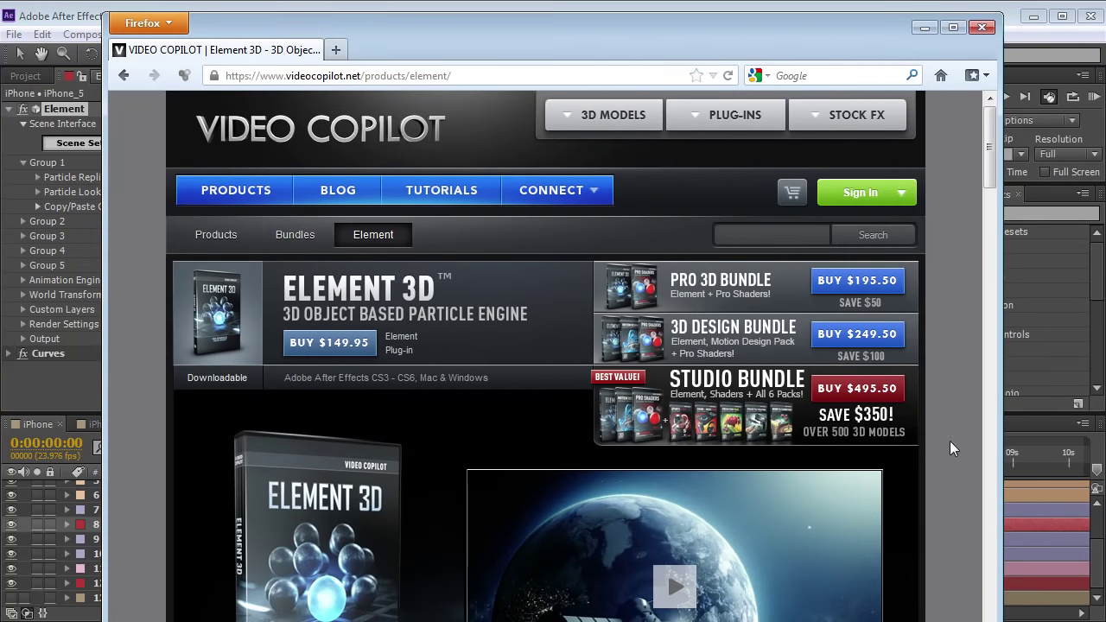
scroll(993, 192, down, 3)
scroll(991, 168, up, 3)
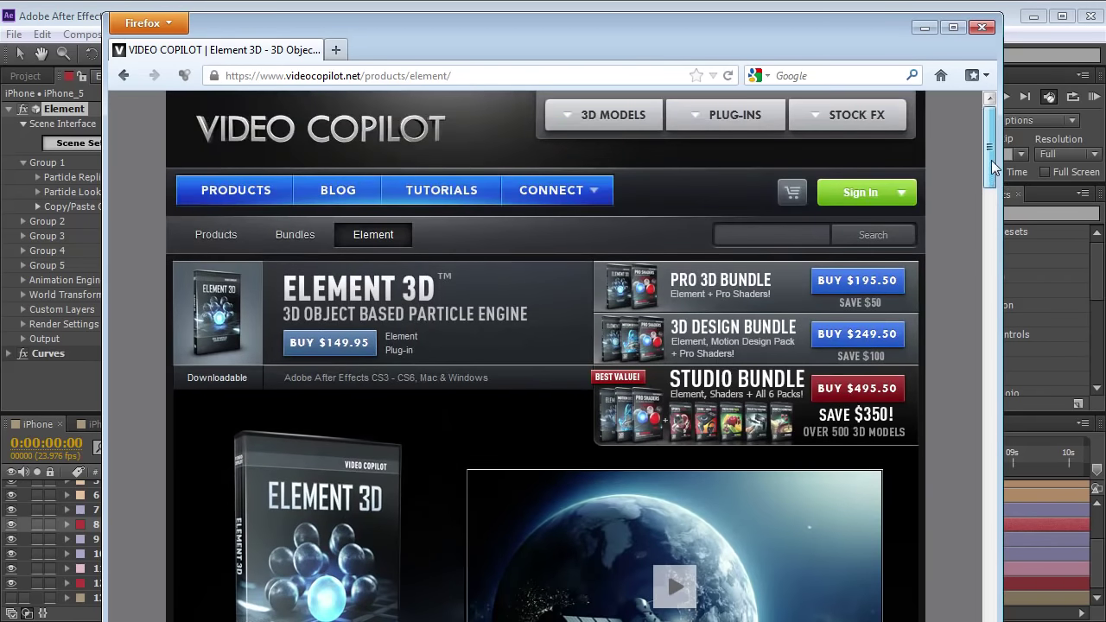
click(737, 6)
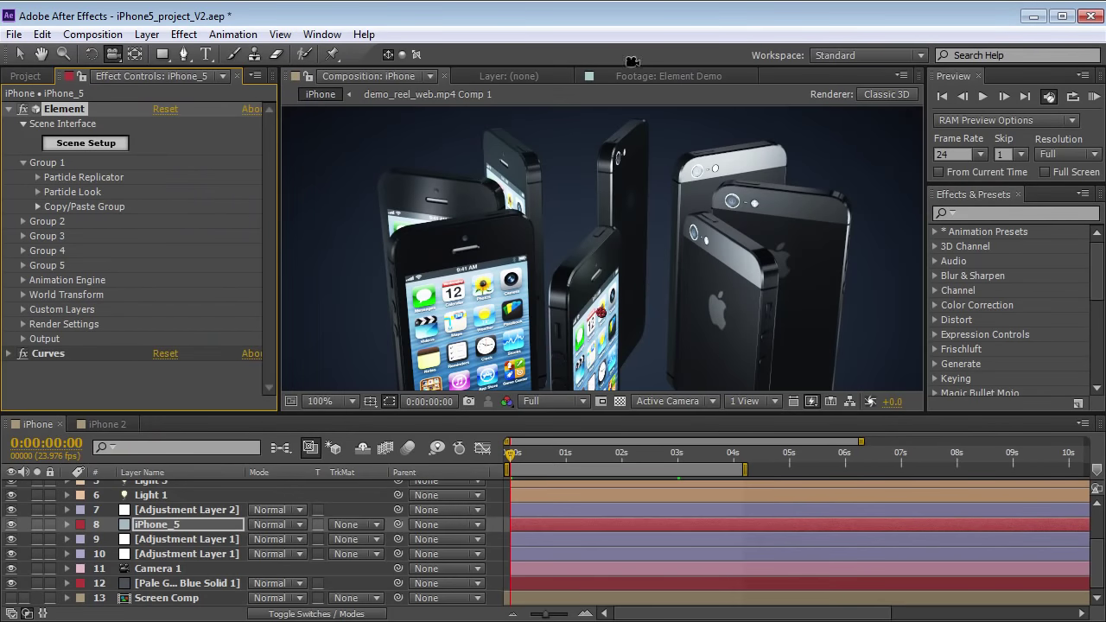
Step: Orbit the camera around the ring of phones in the iPhone composition to view them from several angles
click(530, 460)
drag(559, 462, 506, 462)
drag(557, 300, 616, 299)
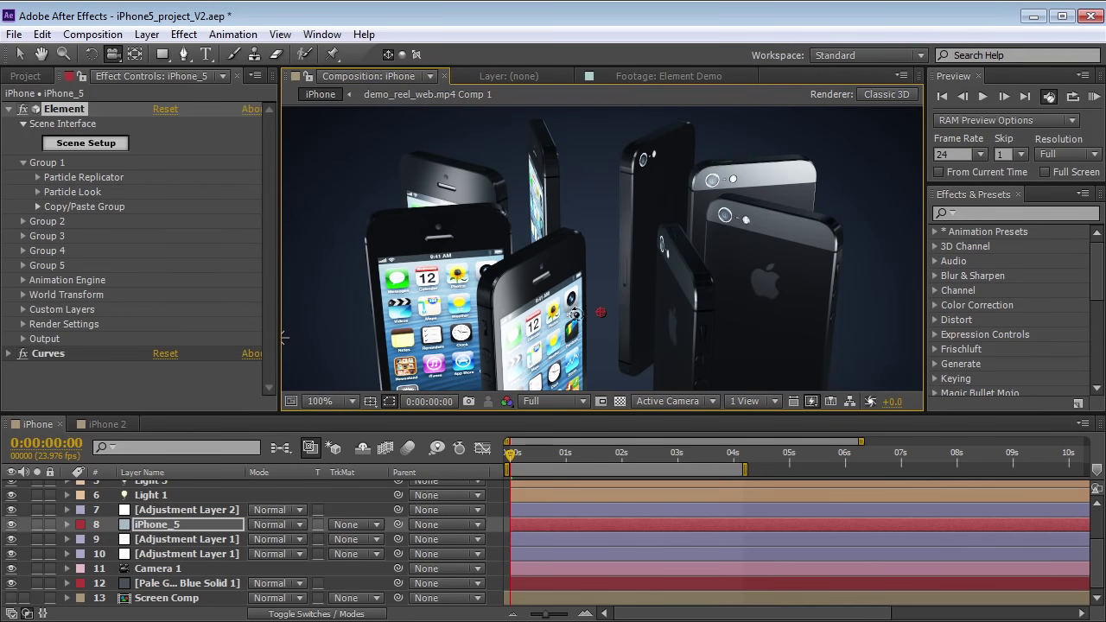
drag(576, 315, 609, 308)
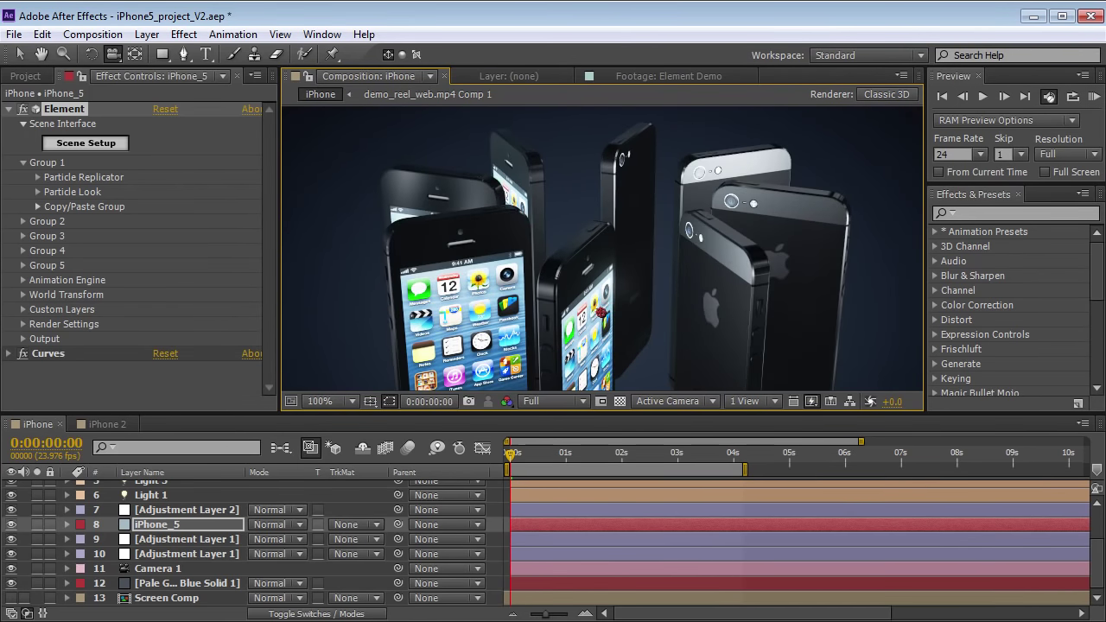
Step: Switch to the iPhone5 model folder in Windows Explorer and examine its files, including iPhone5.obj
key(alt+Tab)
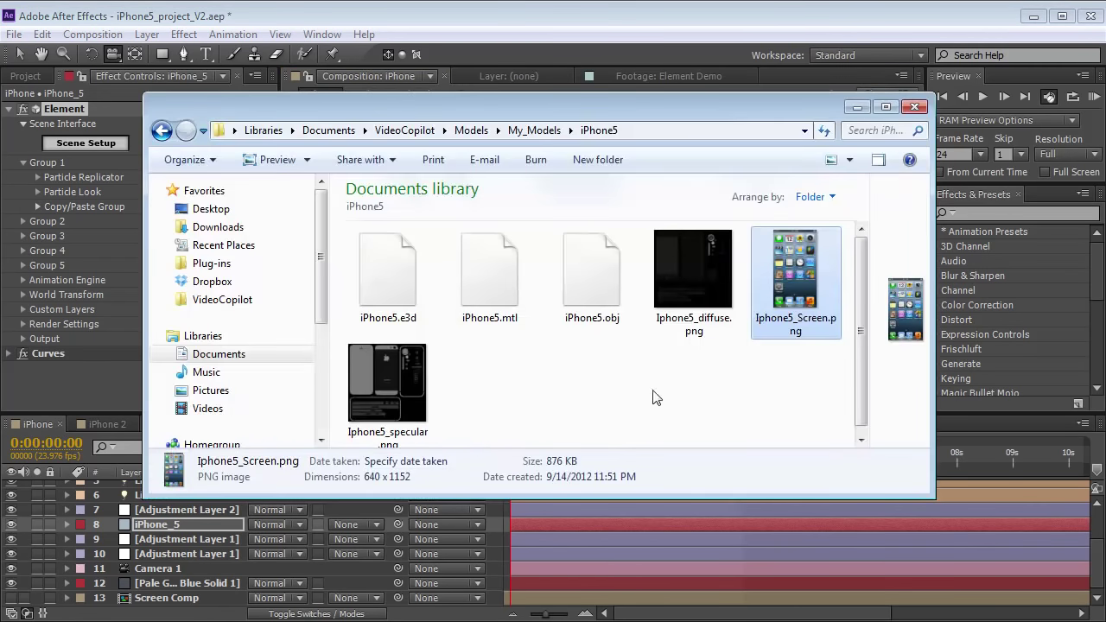
click(721, 367)
drag(811, 407, 380, 259)
click(634, 395)
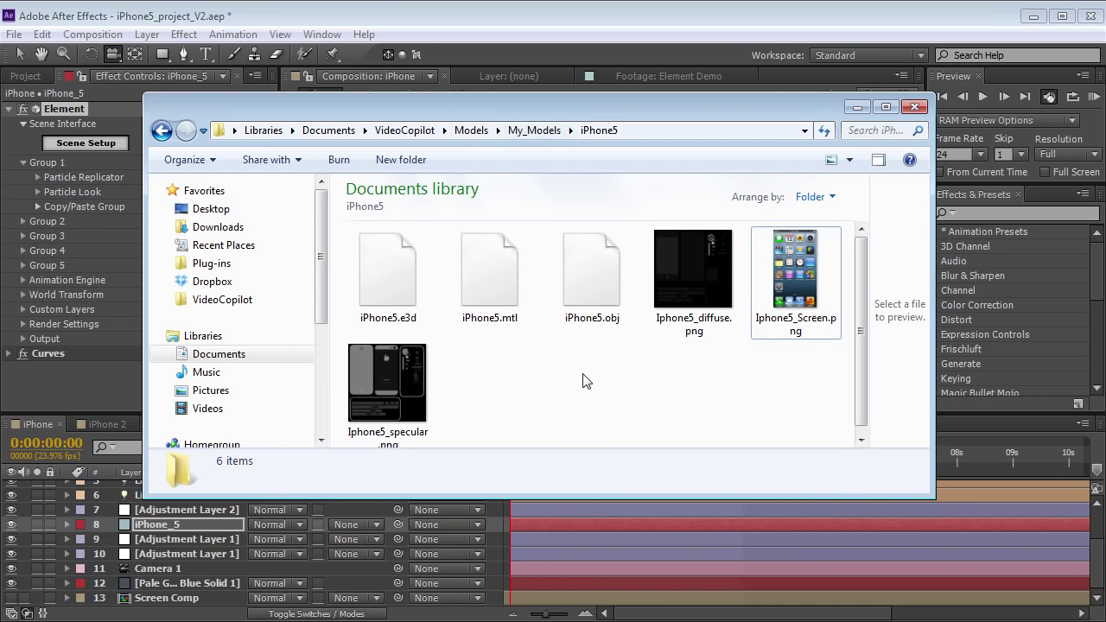
click(613, 325)
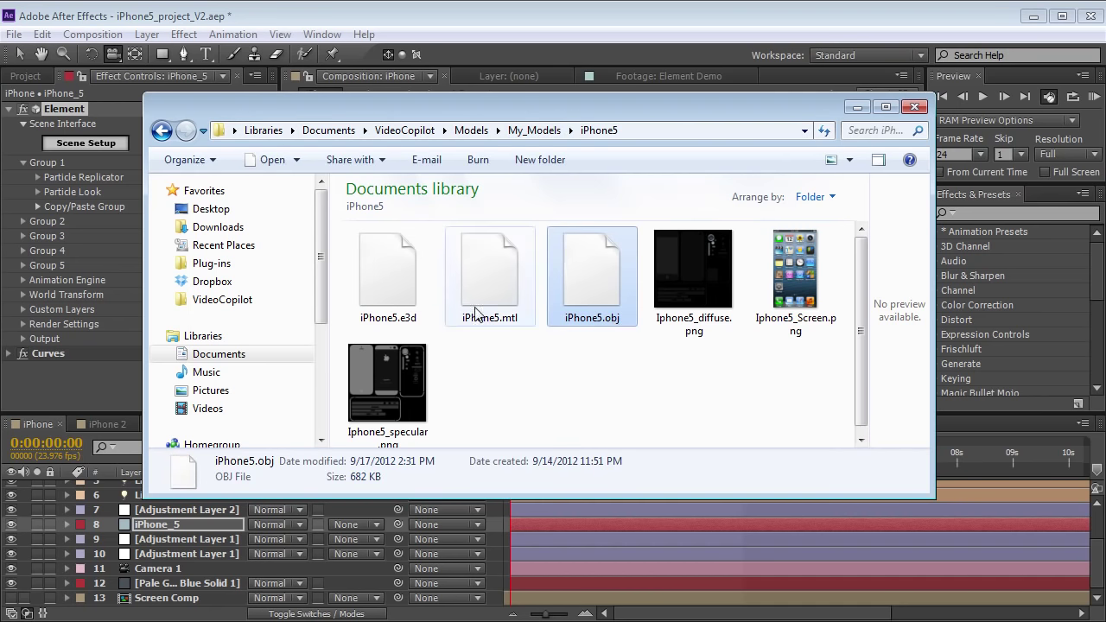
click(603, 352)
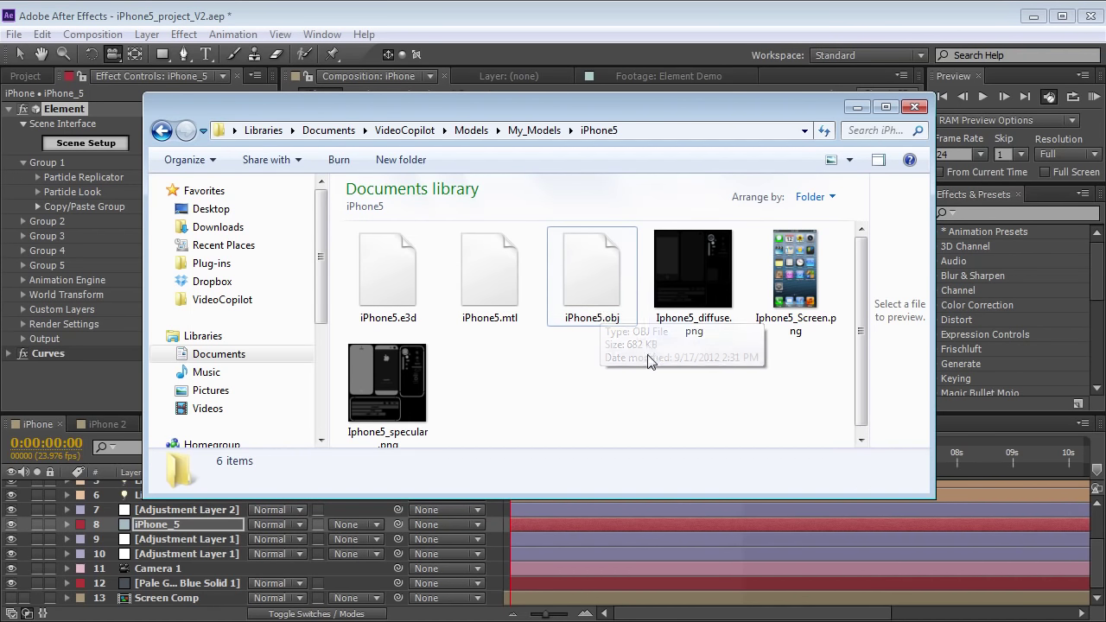
Step: Examine the phone's texture images in the folder: Iphone5_diffuse.png, Iphone5_specular.png and Iphone5_Screen.png
click(675, 284)
click(555, 380)
click(706, 318)
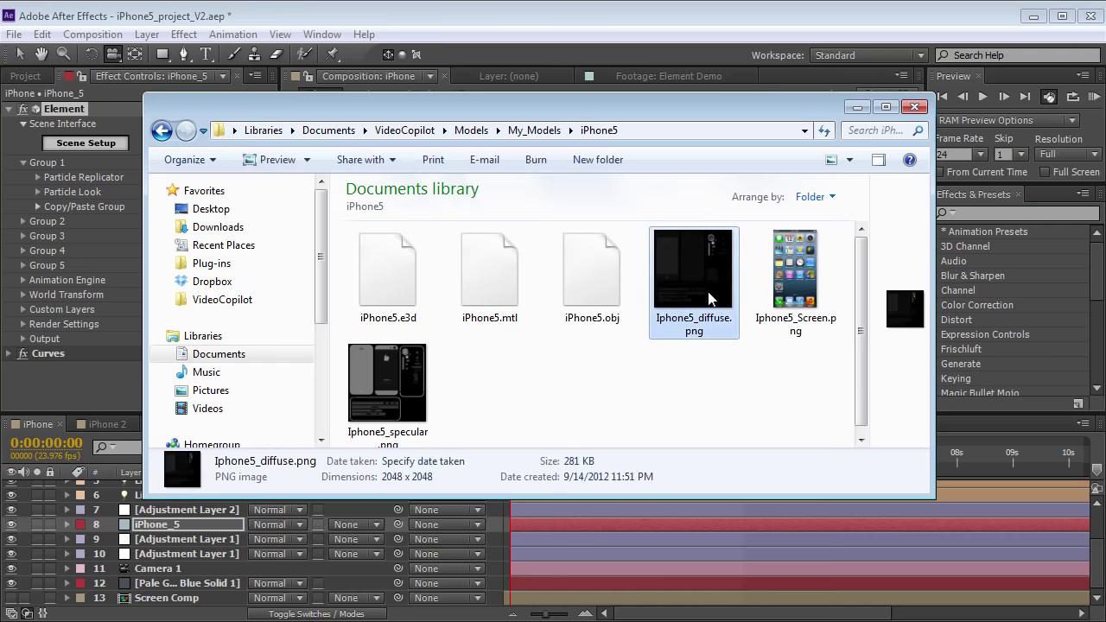
click(384, 390)
click(724, 334)
click(790, 263)
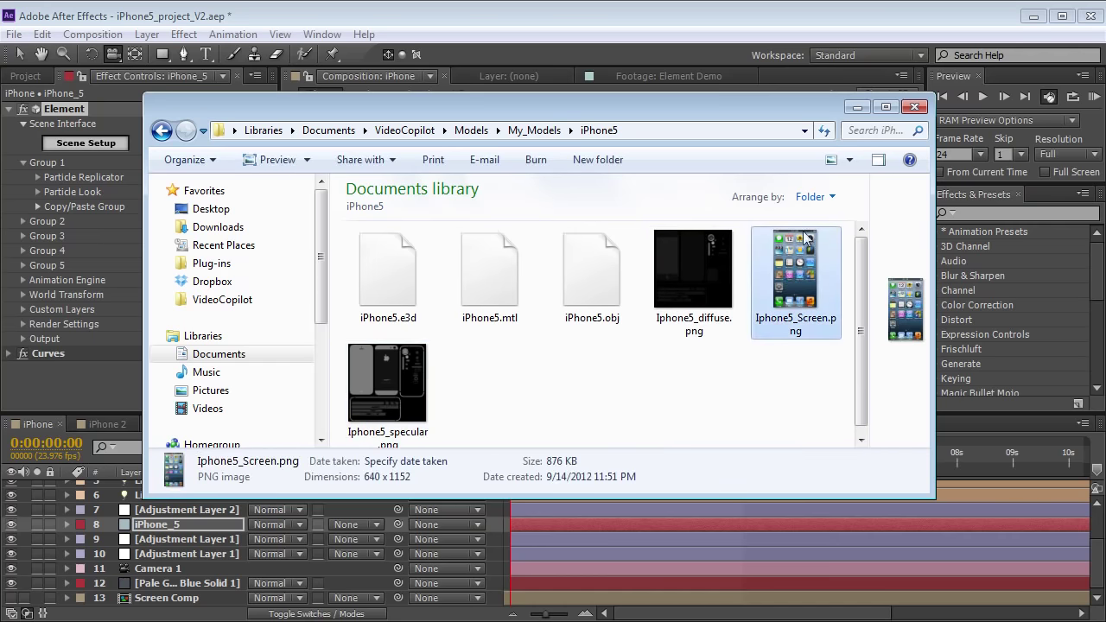
click(633, 406)
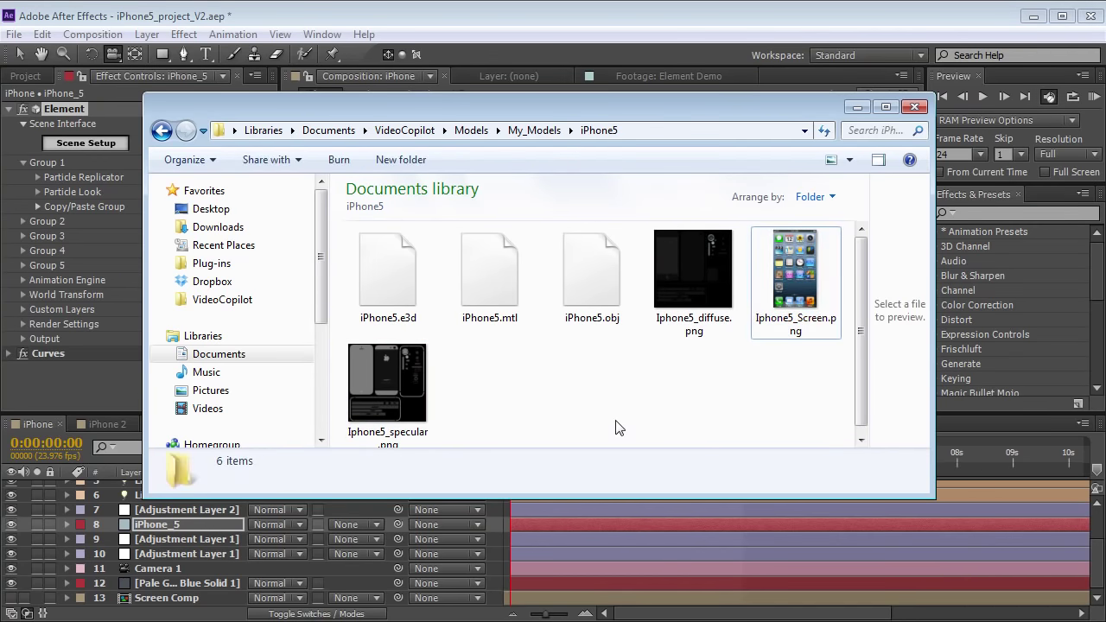
Step: Return to After Effects and create a new 1280 x 720 composition at 23.976 fps, 0:00:16:22 long
click(202, 9)
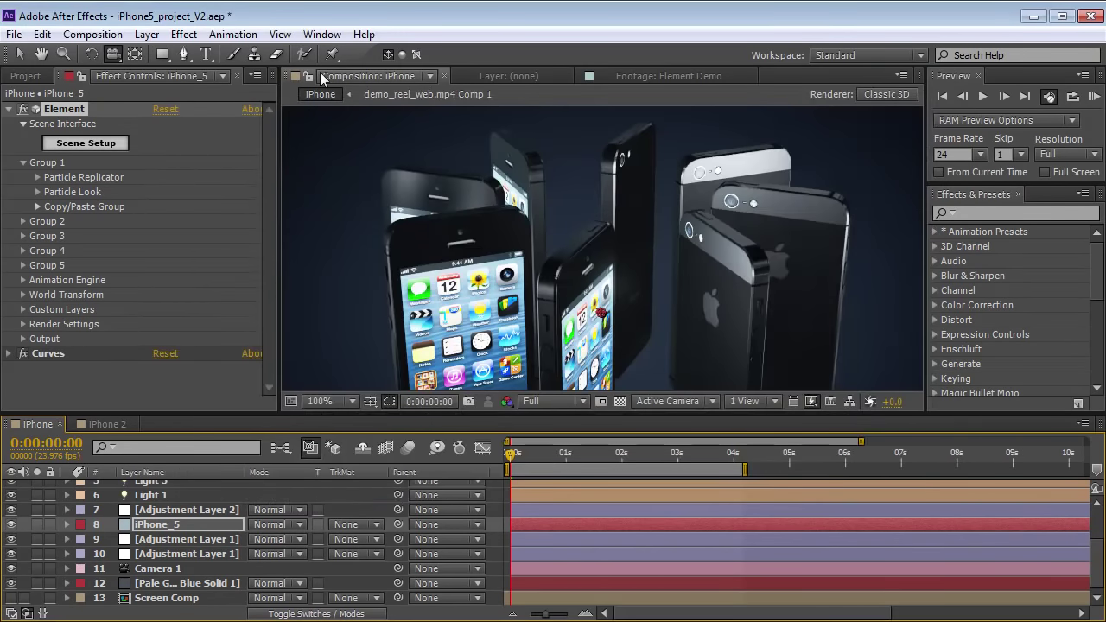
click(93, 34)
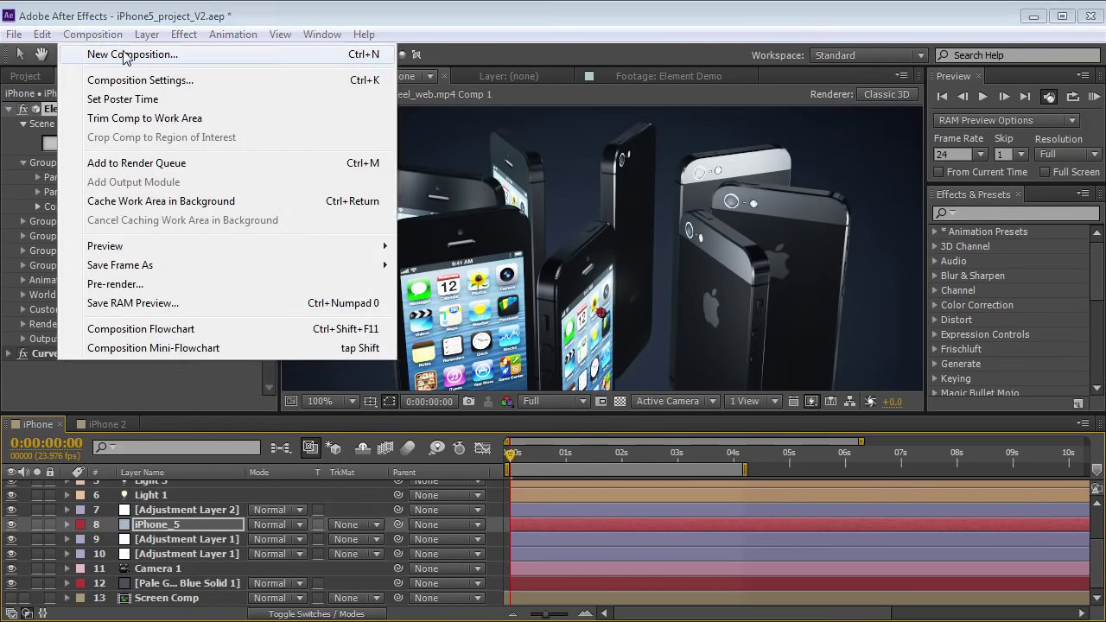
click(125, 53)
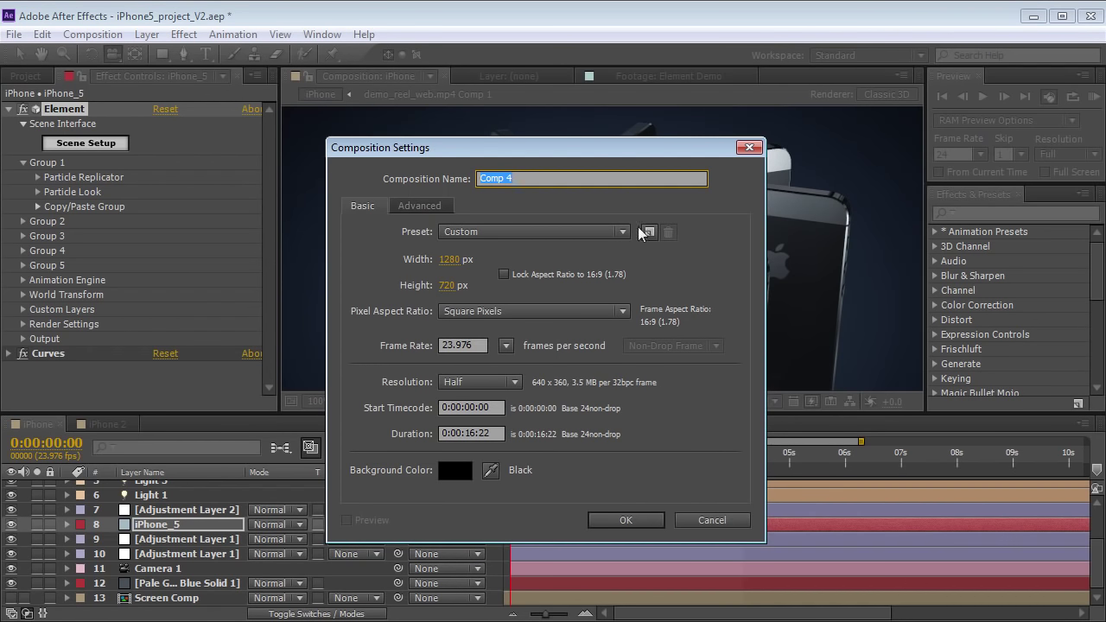
drag(508, 154, 521, 152)
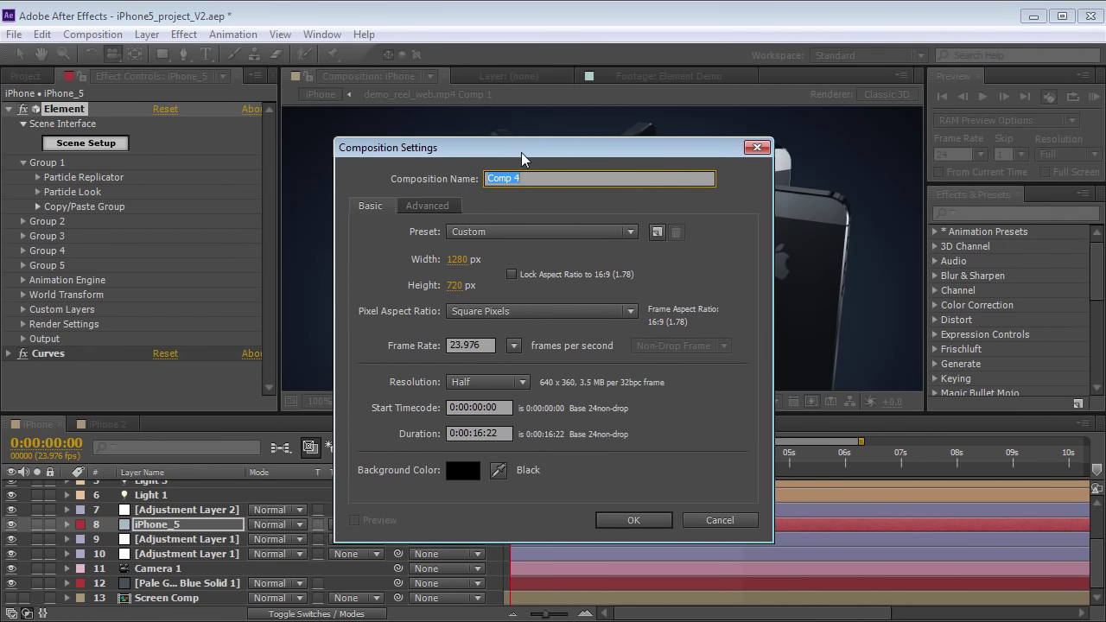
click(634, 516)
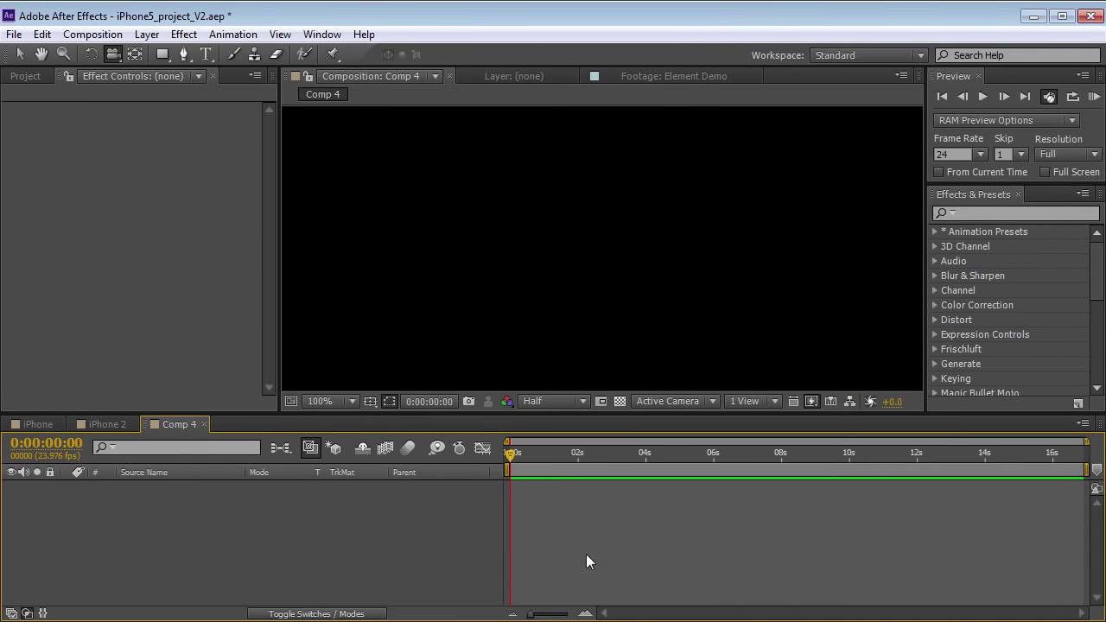
Step: Add a blue solid layer to the new composition, then activate the Selection tool
key(ctrl+y)
key(Return)
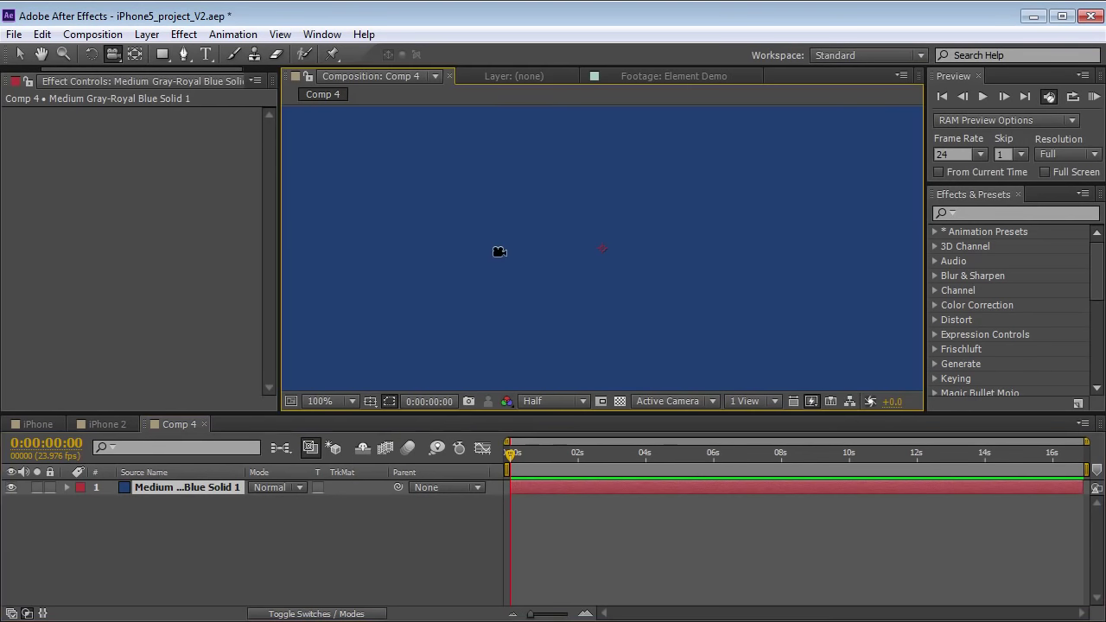
key(v)
key(comma)
Step: Apply the Video Copilot Element effect to the solid layer
click(524, 487)
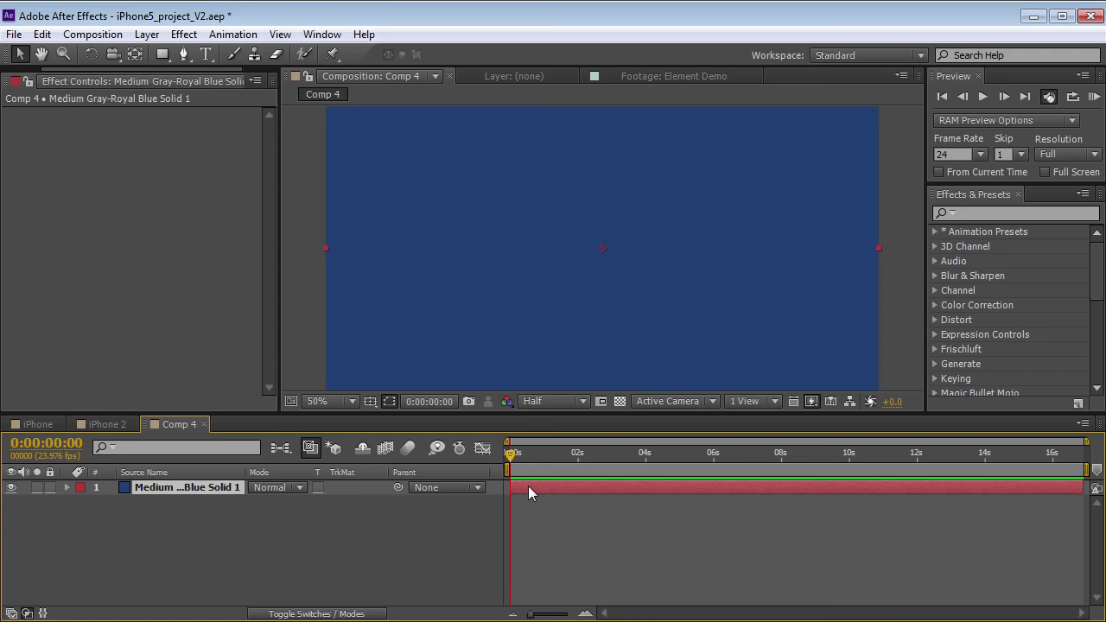
click(183, 34)
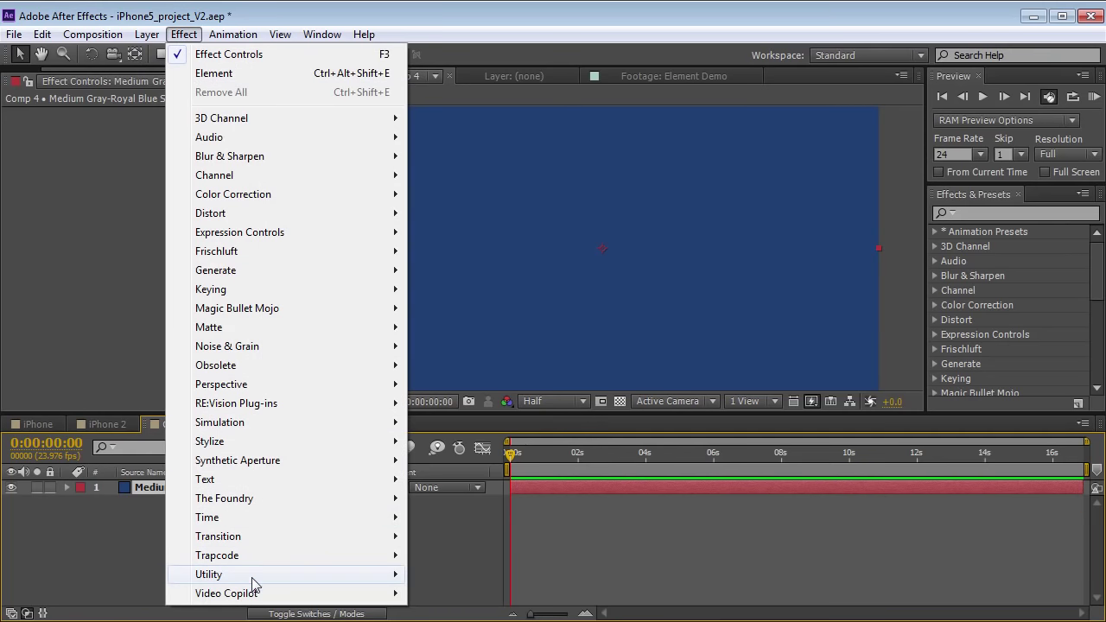
mouse_move(248, 593)
click(445, 594)
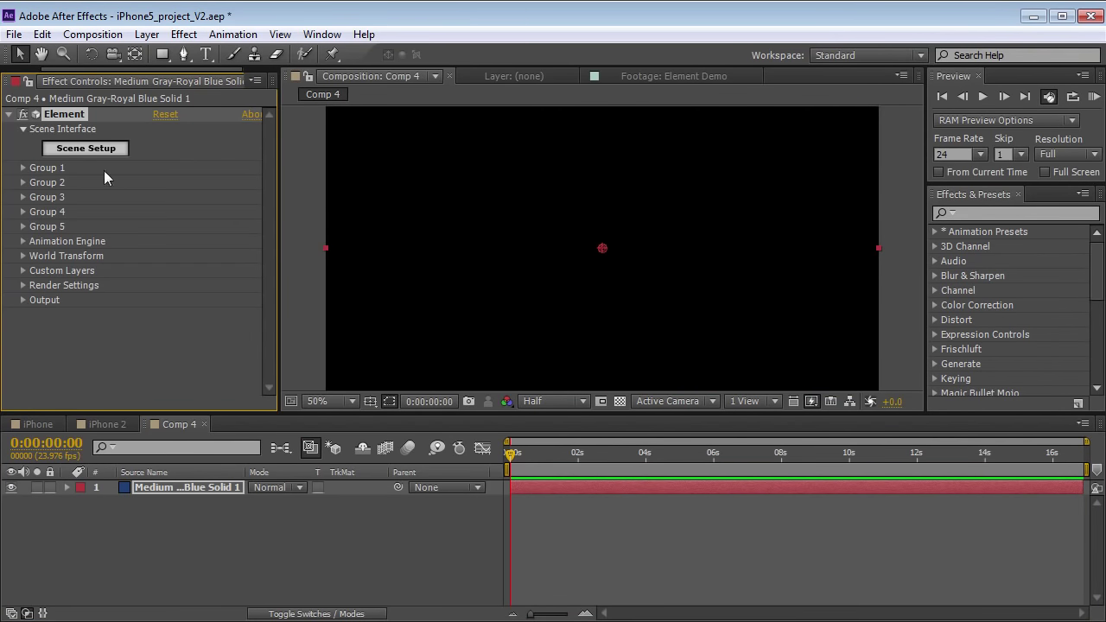
Step: Open Element's Scene Setup and add the iPhone5 model from the My_Models folder to the scene
click(86, 148)
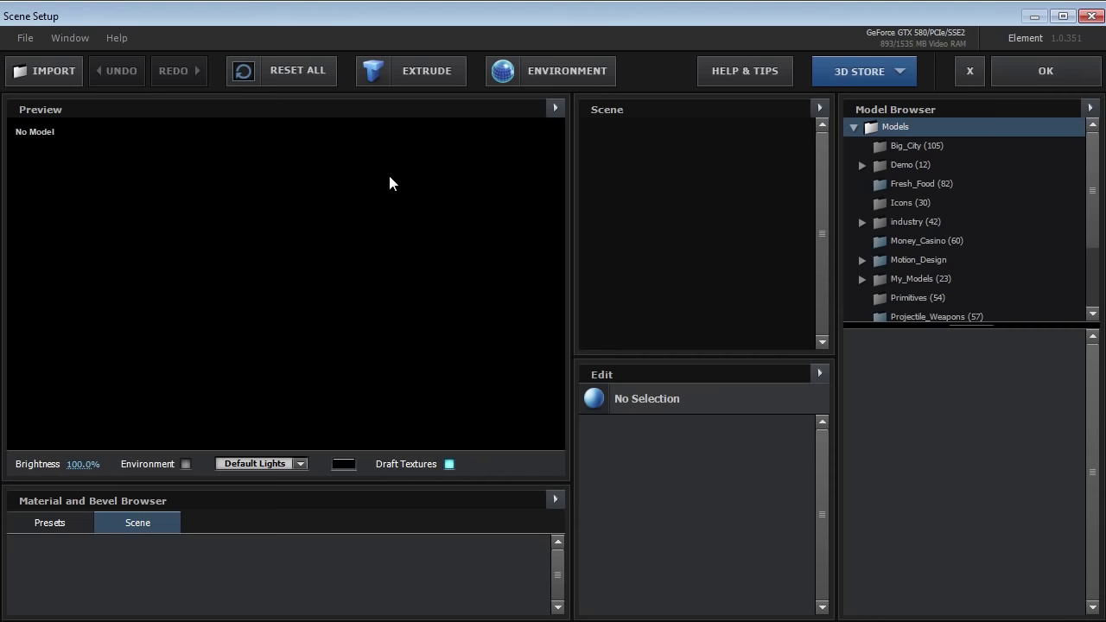
click(881, 279)
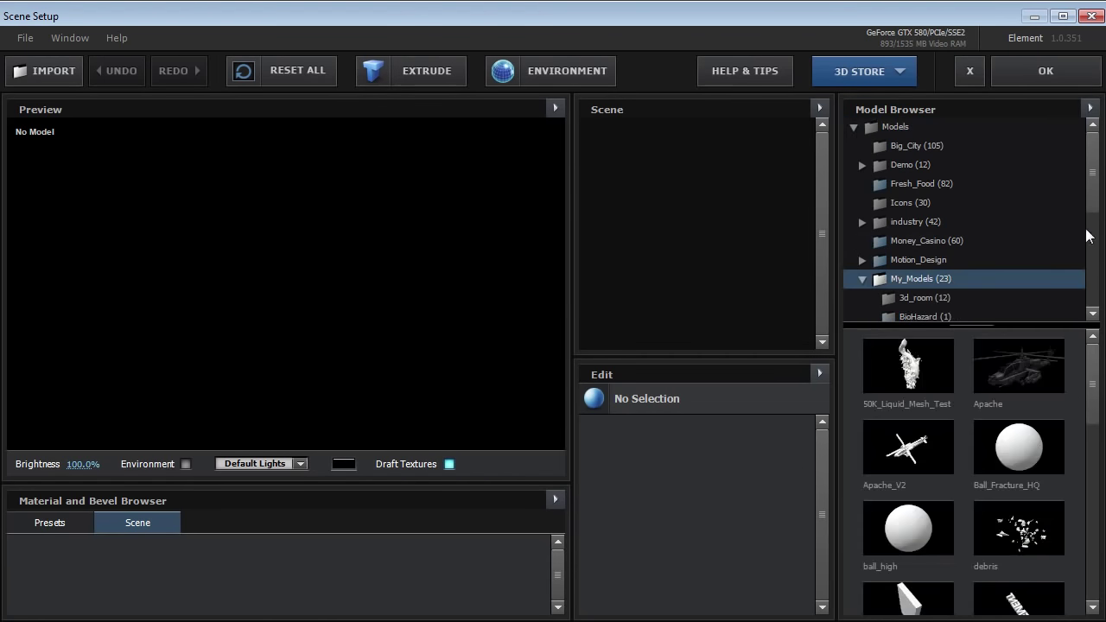
scroll(1093, 231, down, 3)
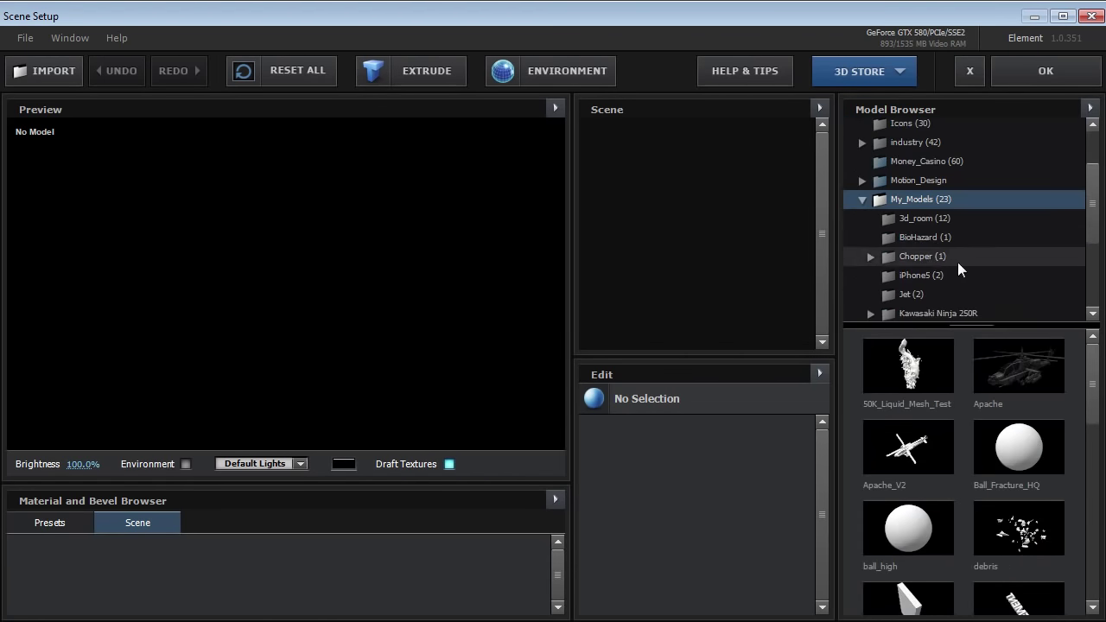
click(938, 275)
click(904, 368)
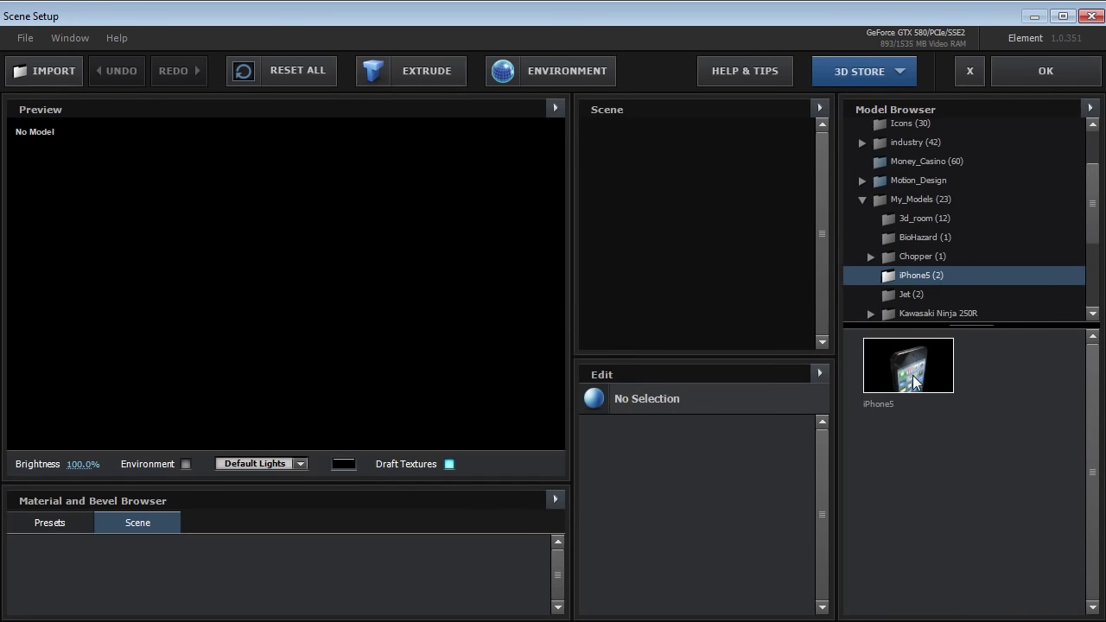
drag(240, 248, 296, 259)
scroll(298, 246, up, 1)
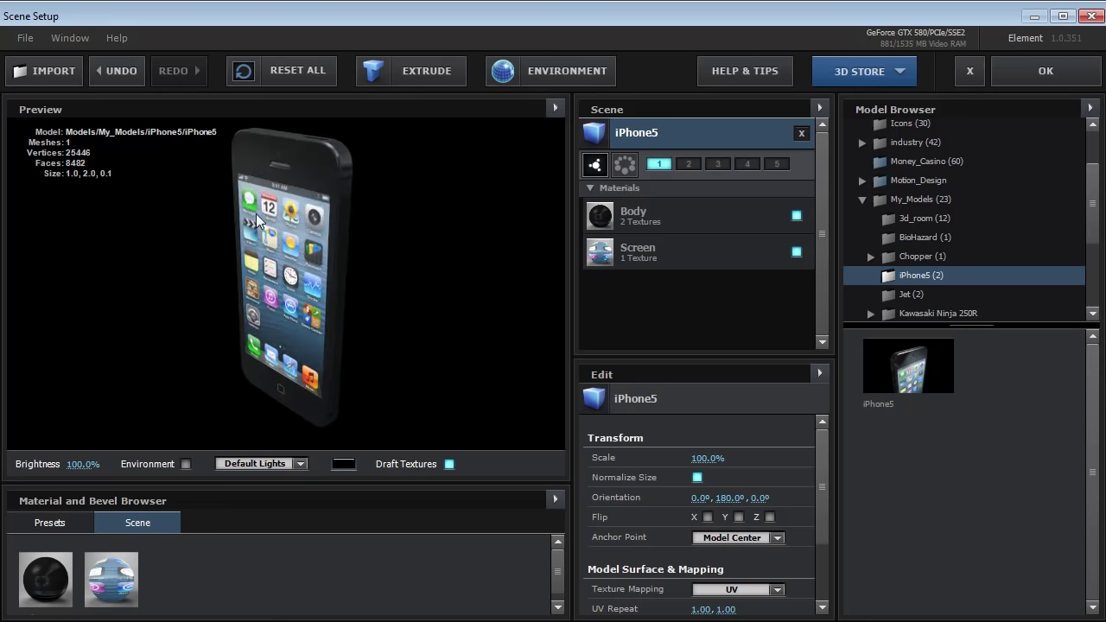
drag(257, 215, 387, 273)
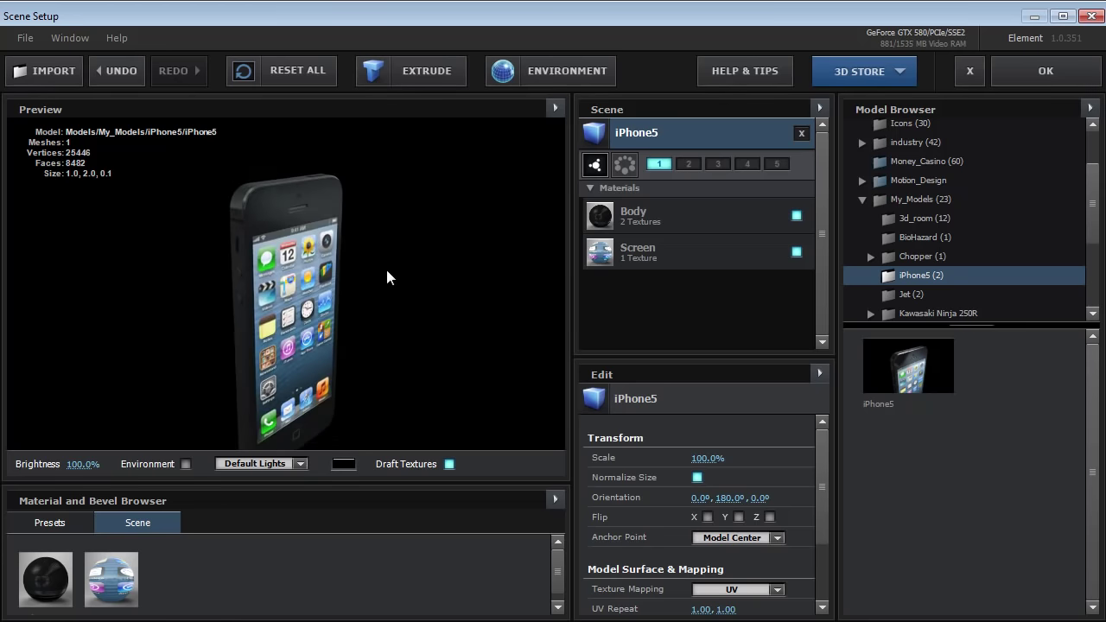
Step: Turn off Draft Textures, inspect the phone's screen up close in the preview, and accept the scene
click(449, 464)
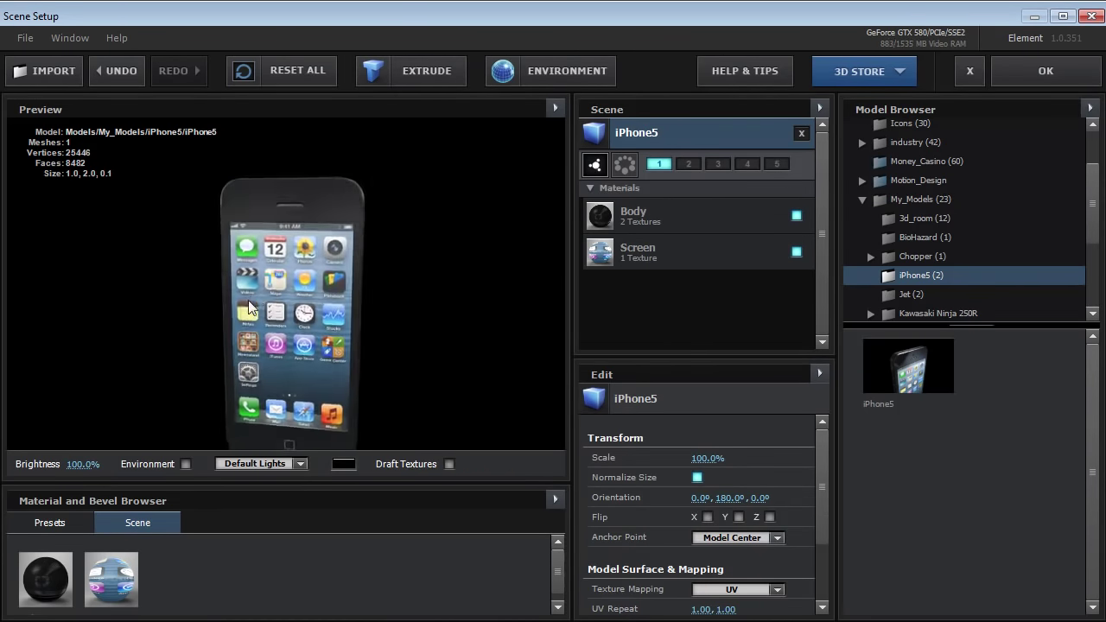
scroll(269, 294, up, 3)
drag(222, 254, 537, 267)
drag(270, 251, 389, 287)
drag(320, 391, 309, 292)
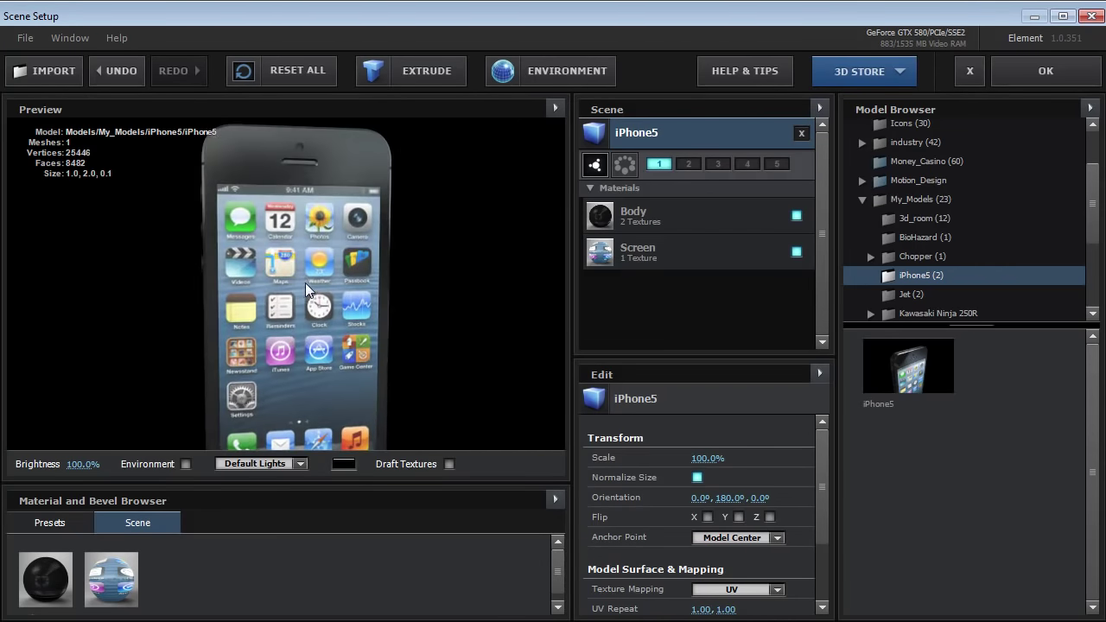
click(1047, 71)
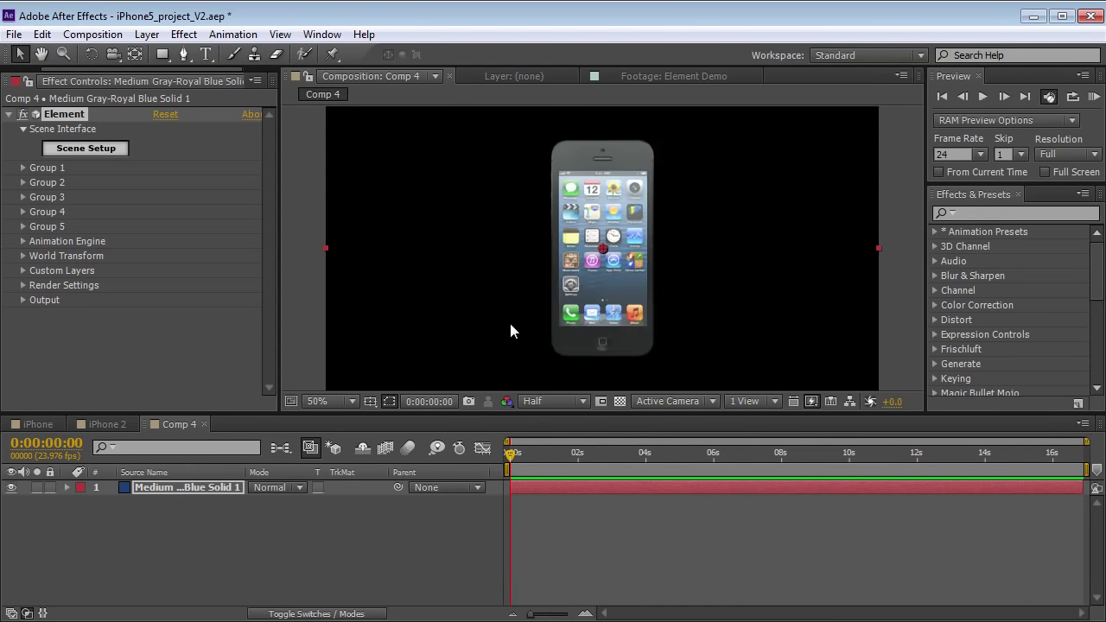
Step: Add a two-node camera with the 24mm preset to the composition
right_click(532, 506)
mouse_move(572, 514)
click(851, 598)
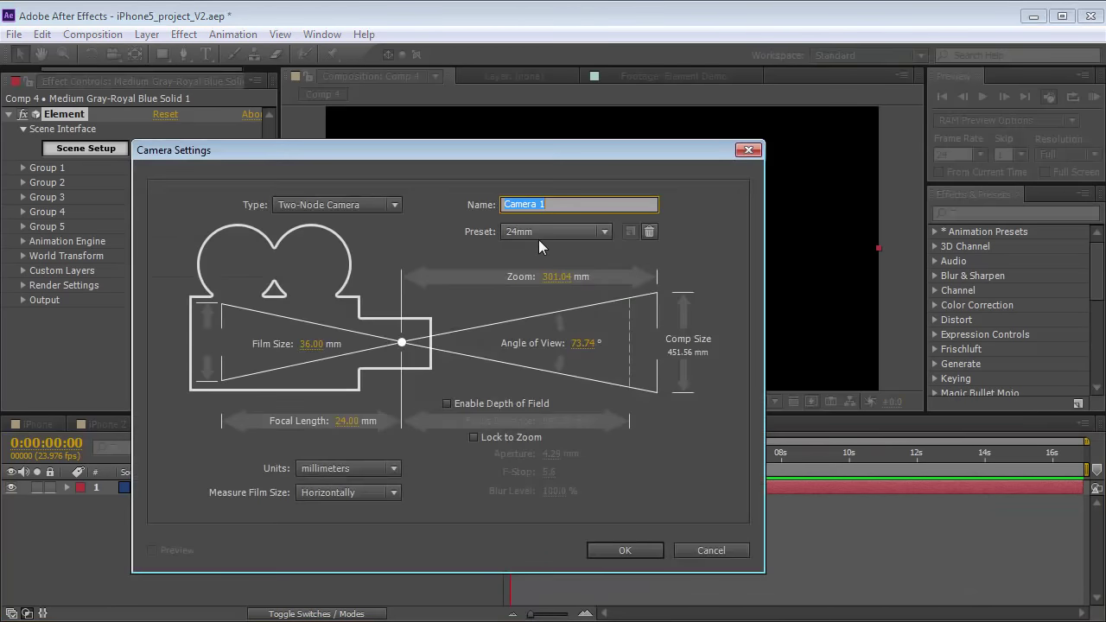
click(539, 233)
click(549, 317)
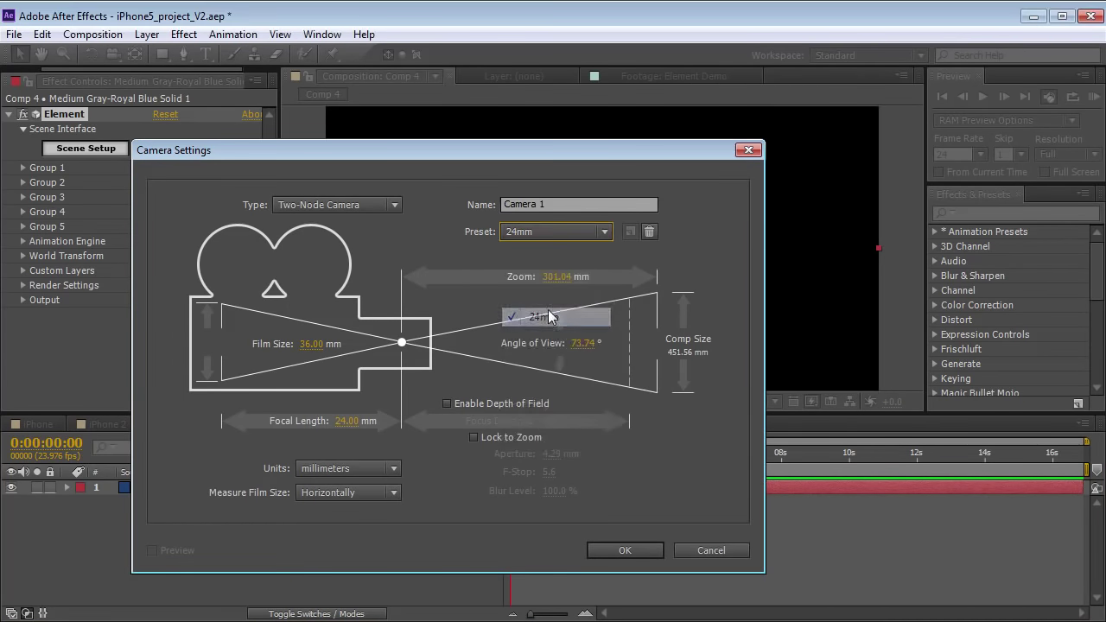
key(Return)
Step: Orbit the new camera so the phone is seen at an angle from the side
drag(112, 54, 173, 73)
drag(749, 228, 637, 236)
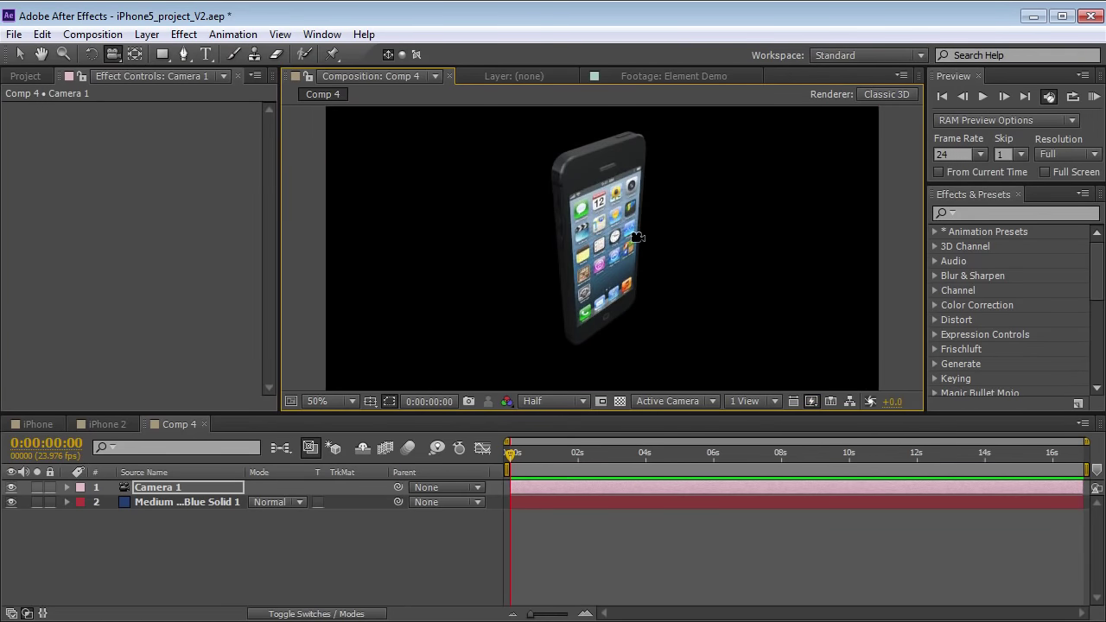
Step: Copy both Adjustment Layer 1 layers and the pale blue solid from iPhone 2 into Comp 4 beneath the phone layer, and slightly orbit the camera
click(147, 34)
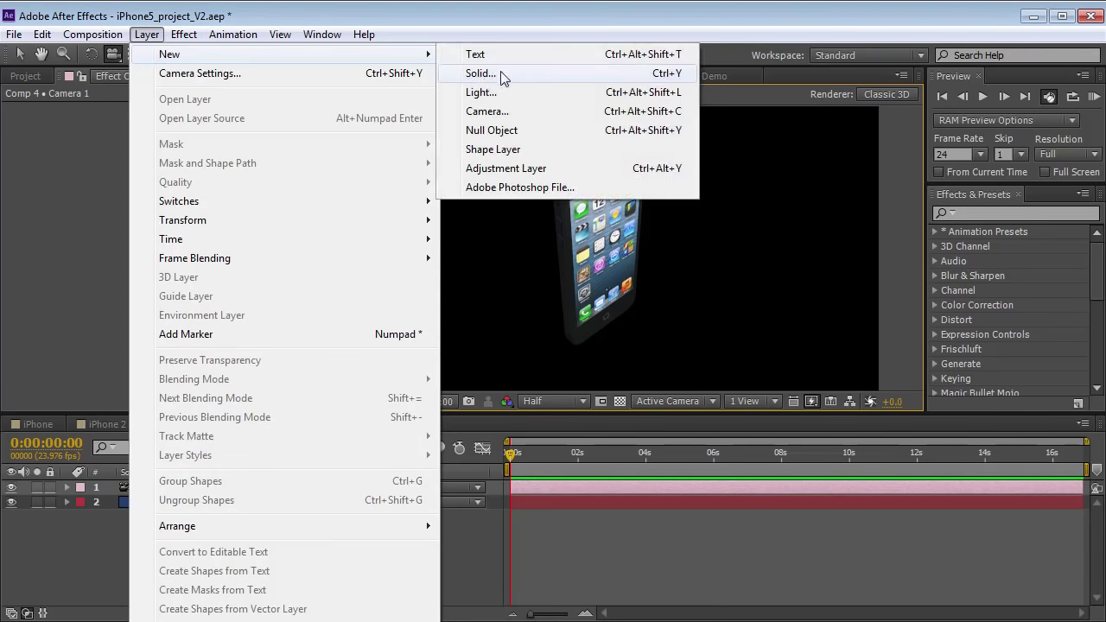
click(92, 426)
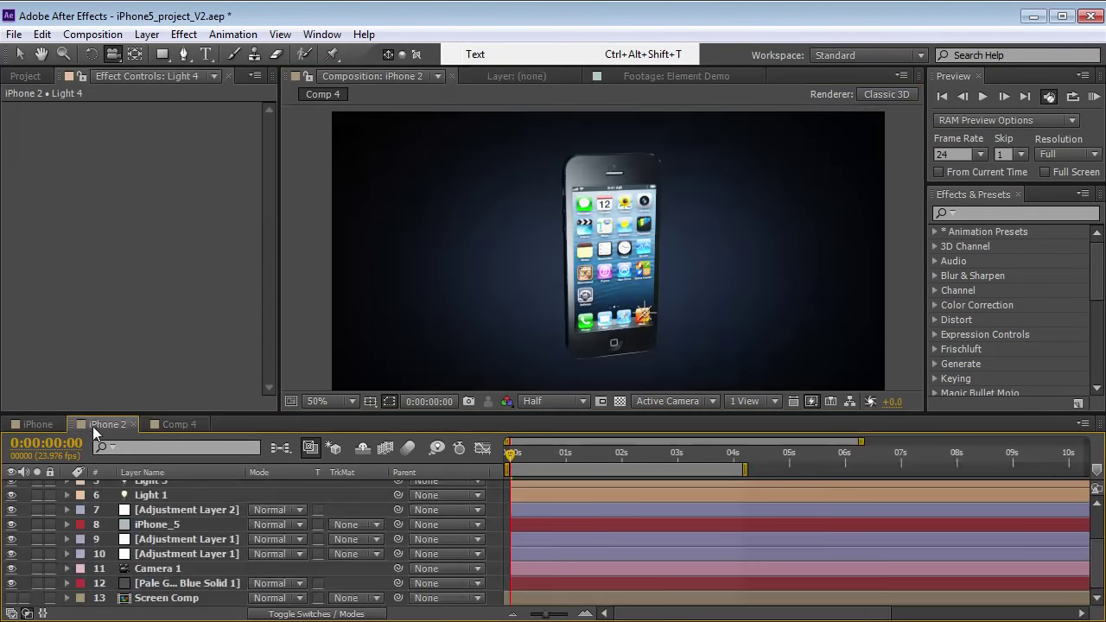
click(151, 539)
ctrl+click(152, 554)
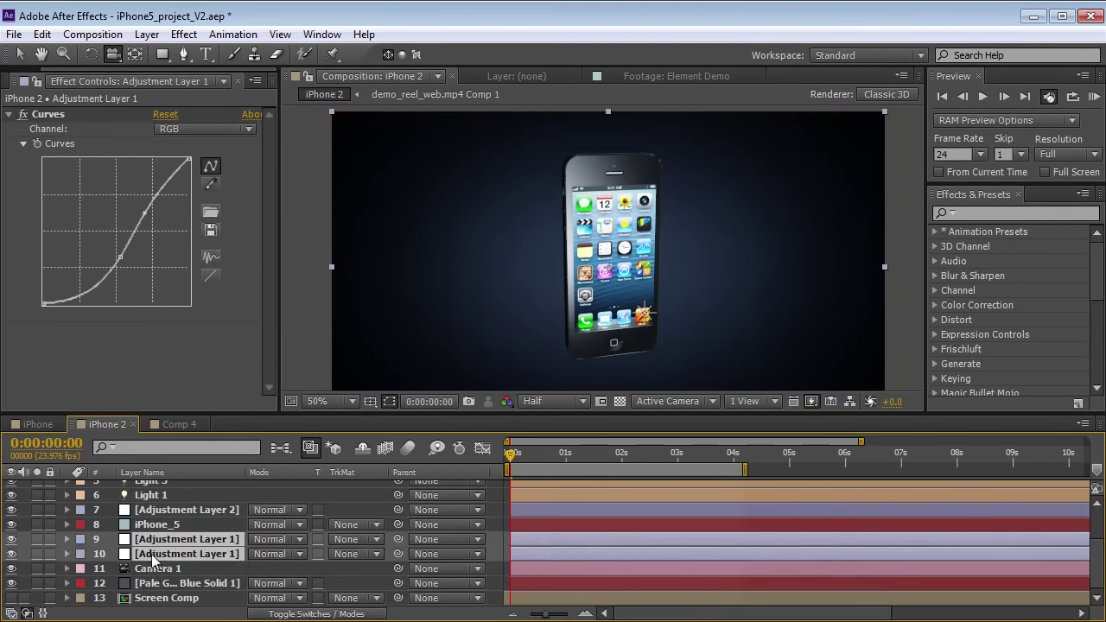
ctrl+click(154, 586)
key(ctrl+c)
click(166, 423)
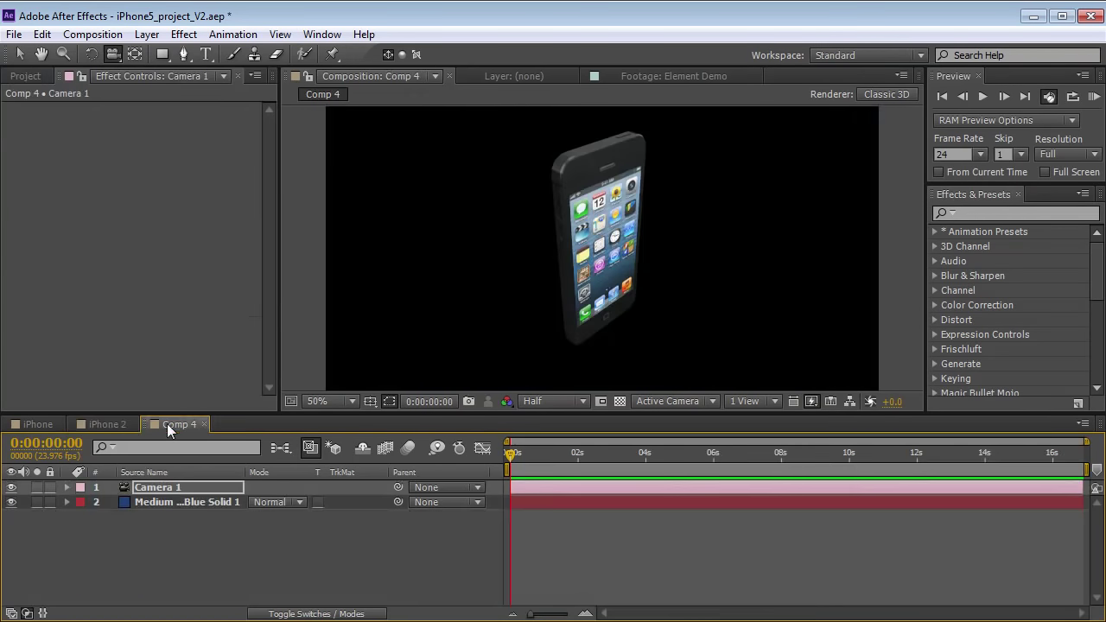
key(ctrl+v)
drag(138, 508, 135, 555)
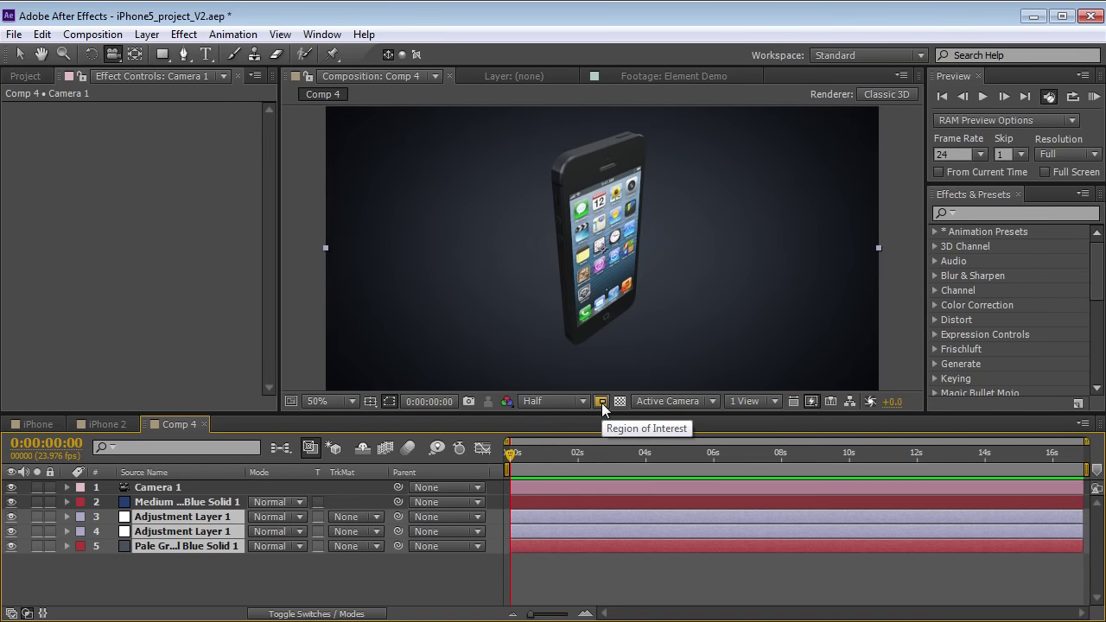
drag(510, 205, 616, 239)
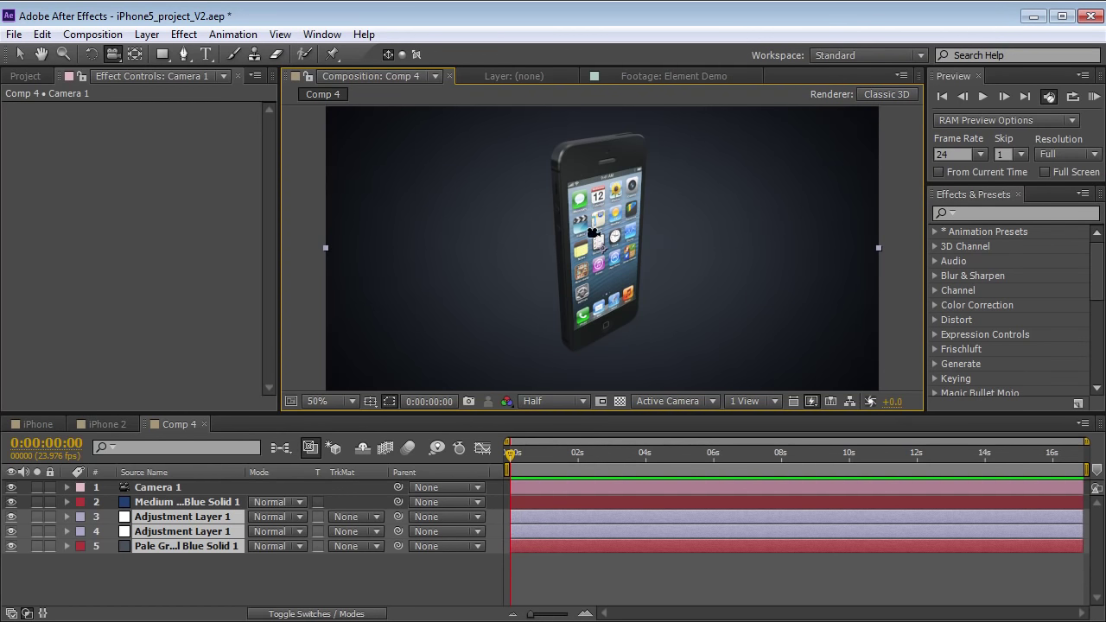
Step: Add a new adjustment layer above all layers in Comp 4 and apply the Curves effect to it
click(146, 34)
mouse_move(158, 56)
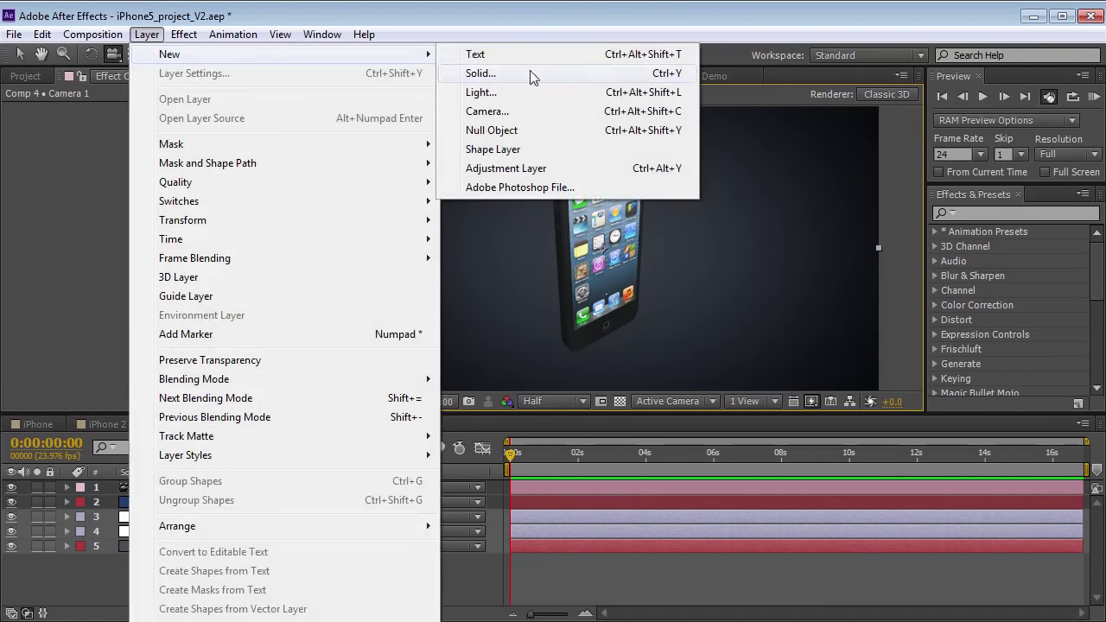
click(510, 166)
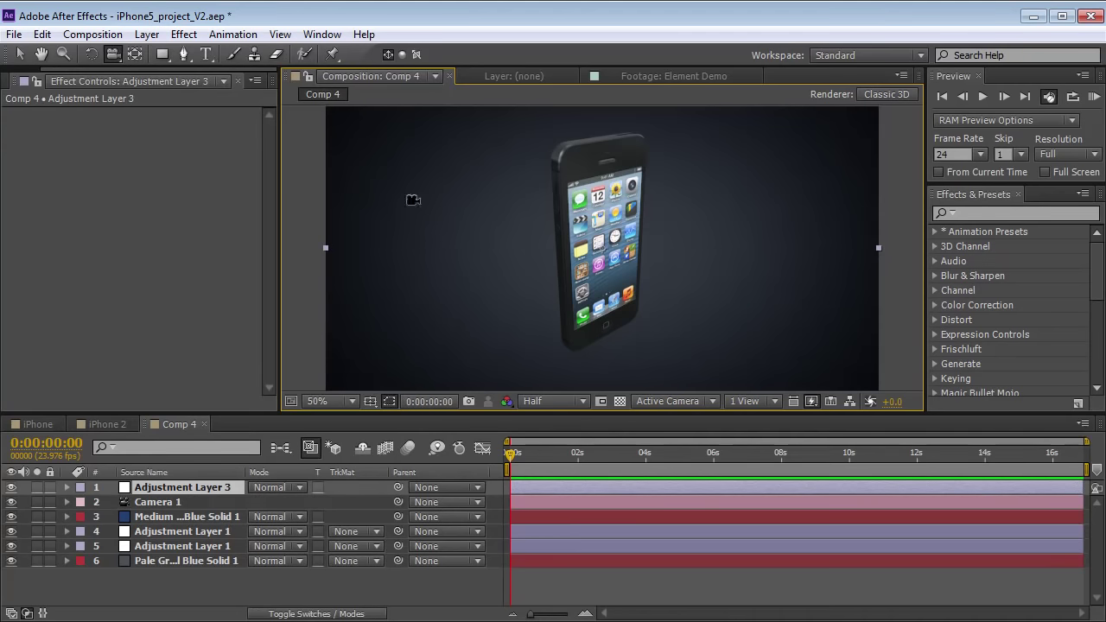
click(184, 35)
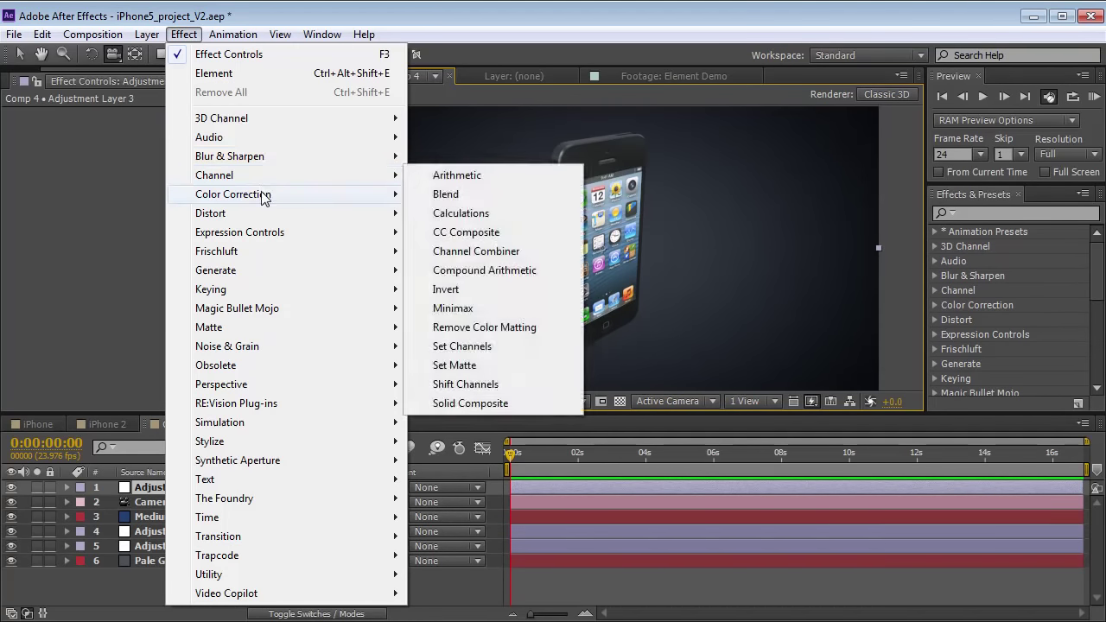
mouse_move(264, 195)
click(446, 527)
Step: Shape the RGB curve on the new adjustment layer to darken the shadows and slightly lift the midtones
mouse_move(125, 222)
mouse_down()
mouse_move(119, 247)
mouse_move(104, 247)
mouse_move(109, 235)
mouse_up()
drag(78, 273, 57, 298)
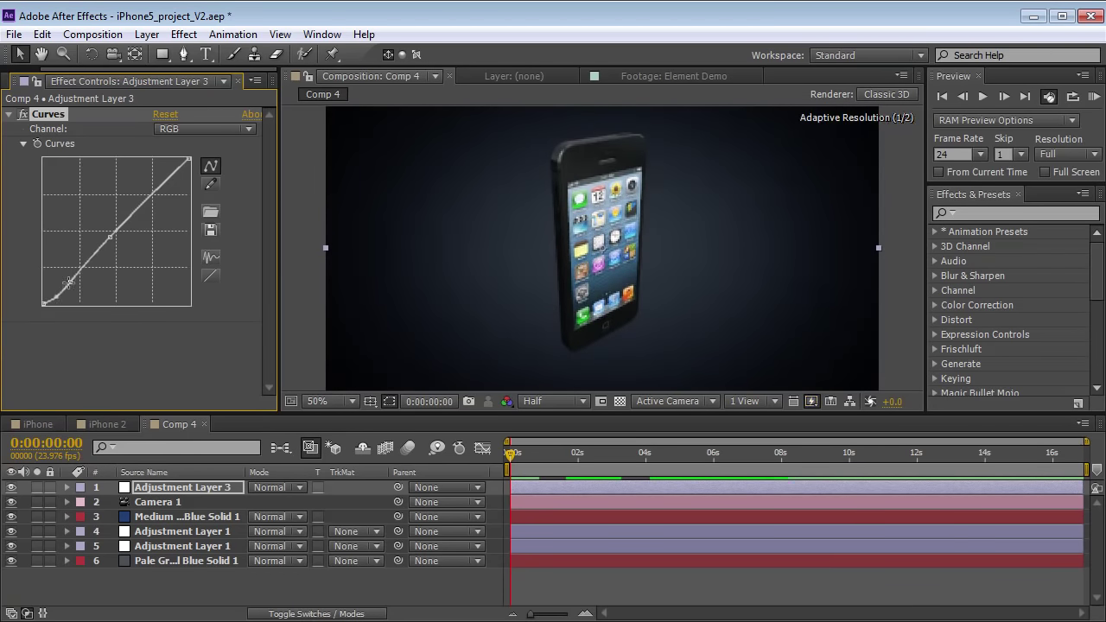
drag(111, 236, 122, 227)
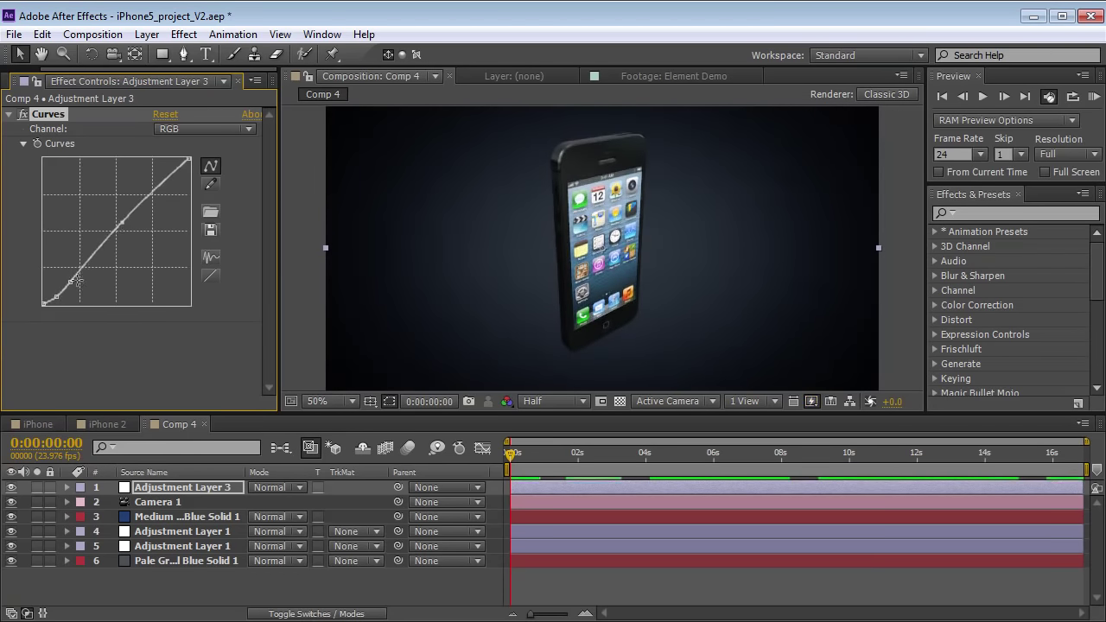
mouse_move(70, 282)
mouse_down()
mouse_move(78, 288)
mouse_move(77, 277)
mouse_up()
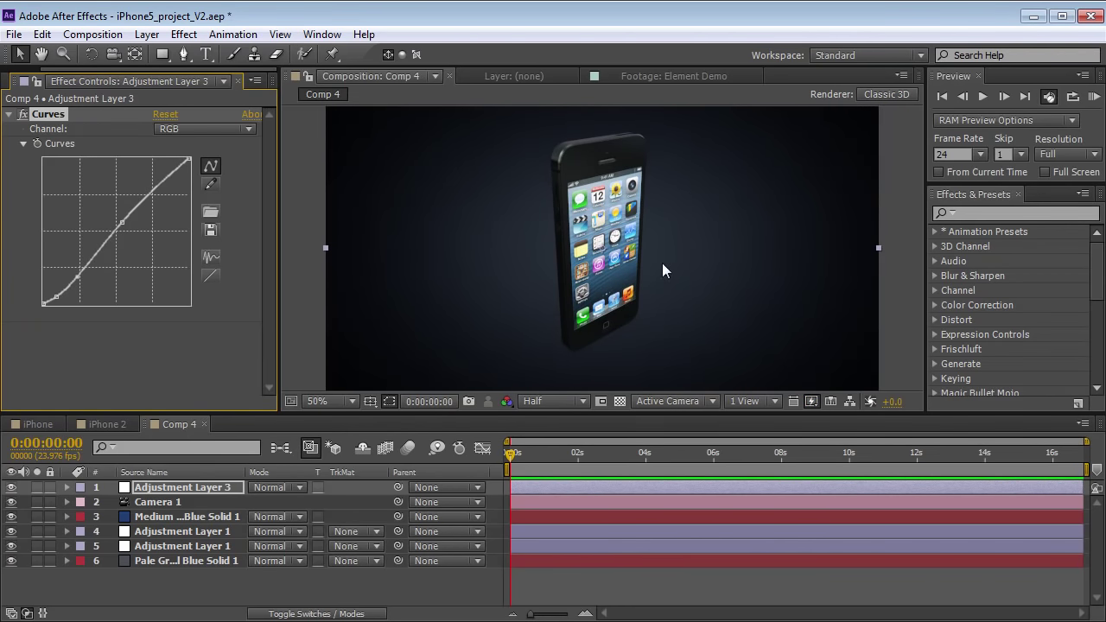
Step: Orbit the camera so the phone faces more towards the viewer
key(c)
drag(662, 270, 666, 290)
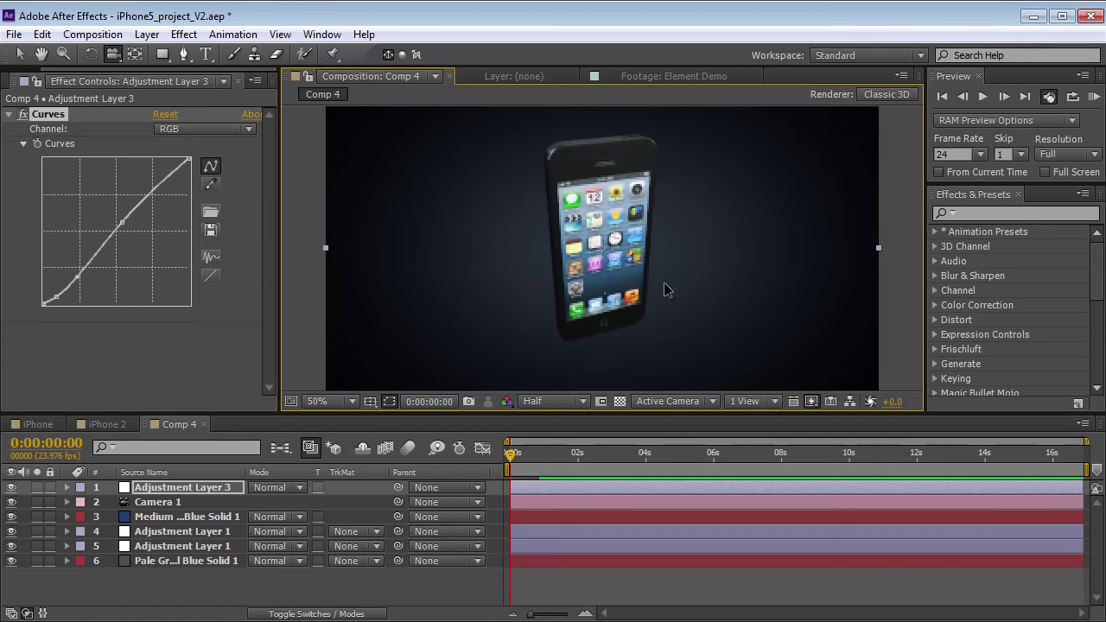
key(v)
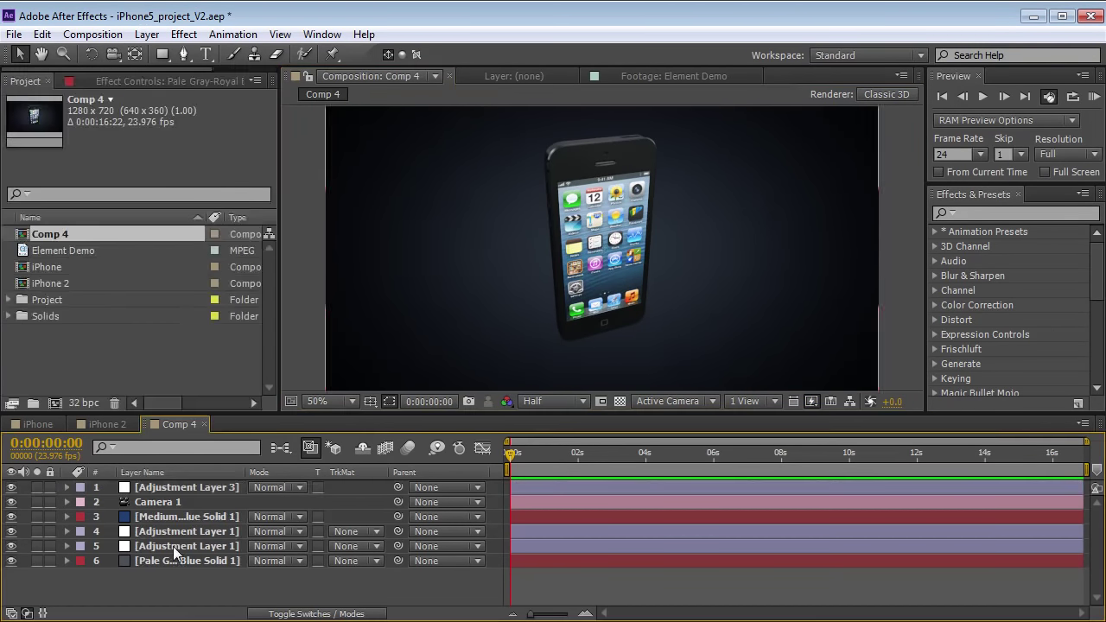
Step: Rename the blue solid layer that holds the phone model as Element
click(187, 518)
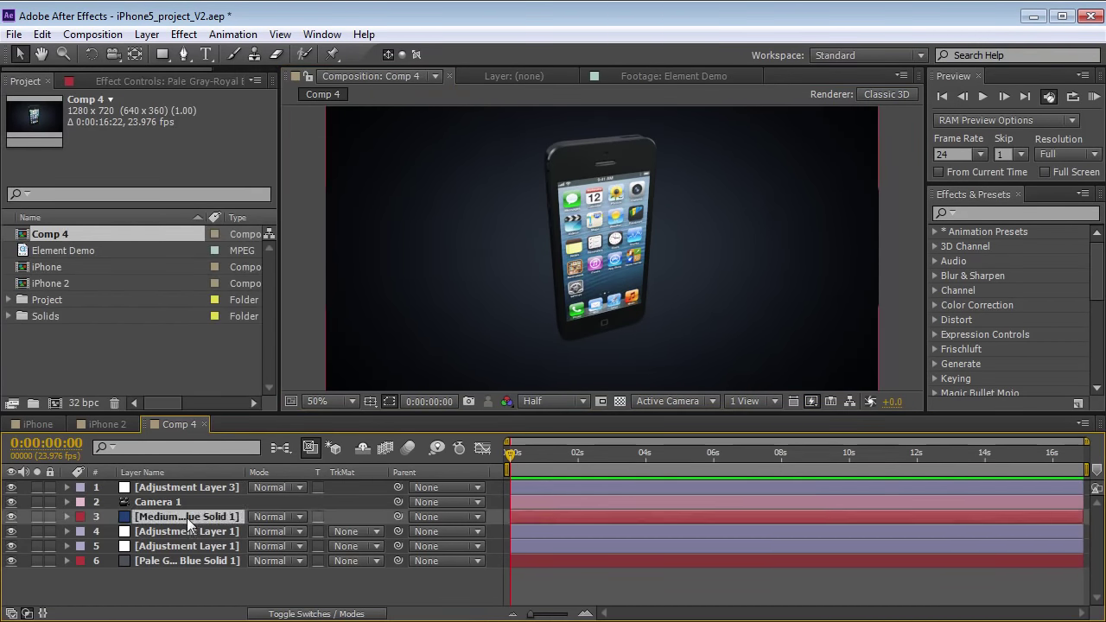
key(Return)
text(Element)
key(Return)
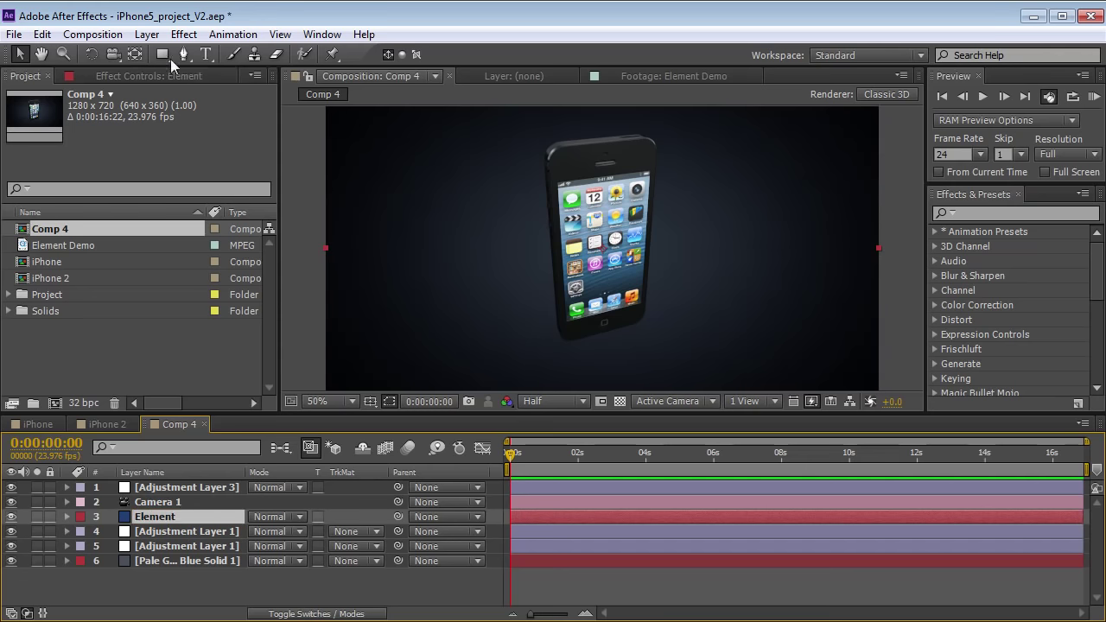
Step: Reopen Element's Scene Setup and examine the textures of the iPhone5 model's Body and Screen materials and the phone in the preview
click(130, 75)
click(92, 142)
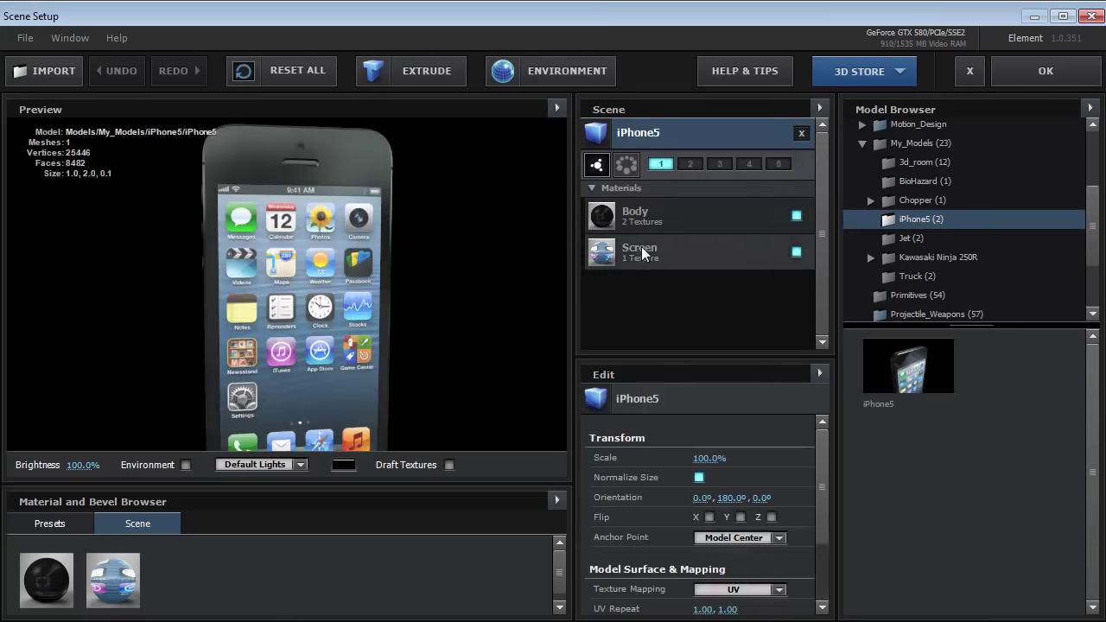
click(643, 216)
click(663, 247)
click(656, 217)
click(651, 247)
click(653, 218)
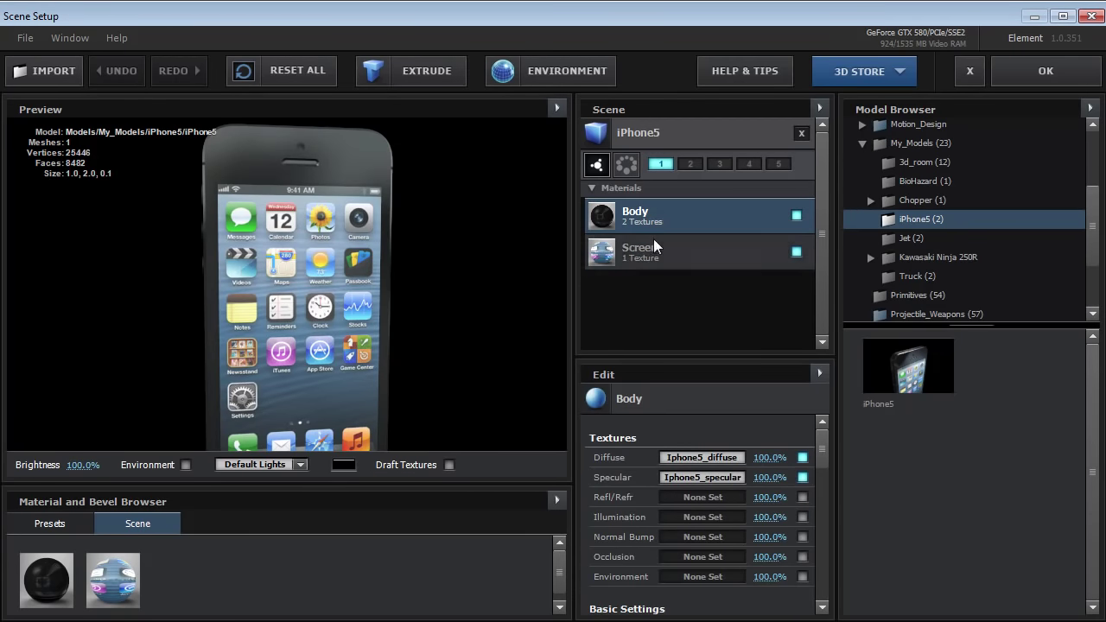
drag(315, 205, 354, 224)
click(615, 257)
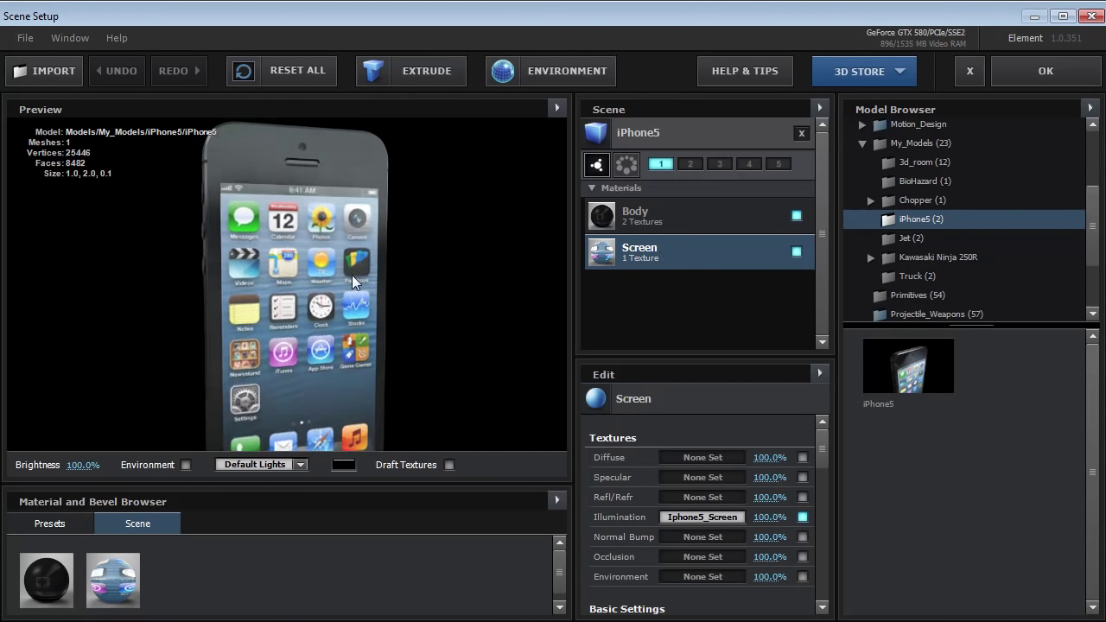
scroll(348, 285, up, 3)
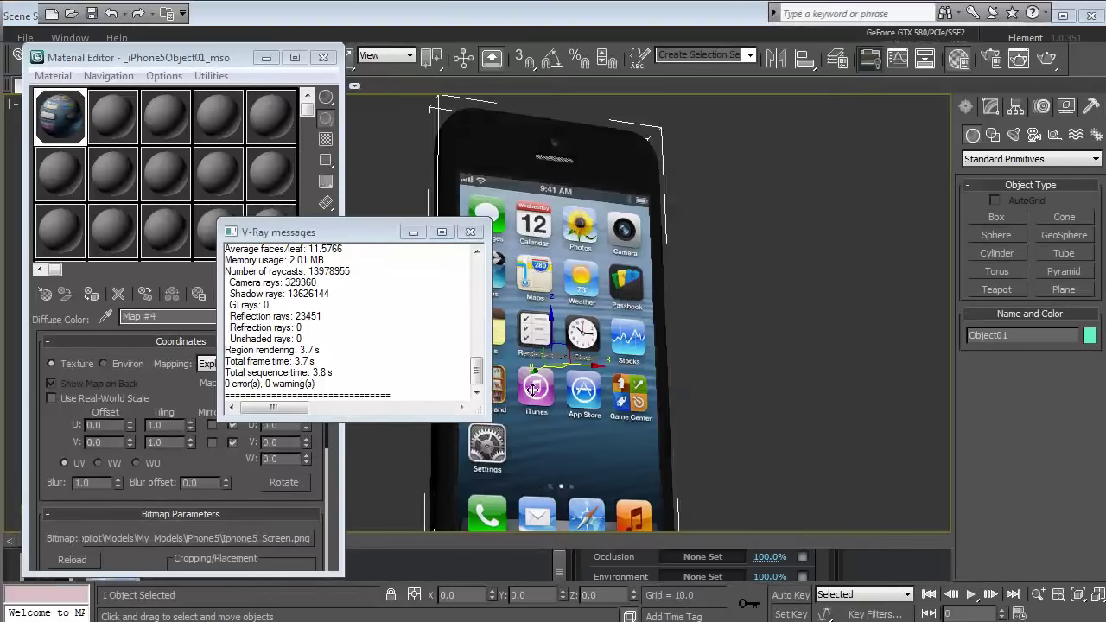
Step: Switch to 3ds Max, minimise the V-Ray messages window, and go up to the phone material's Multi/Sub-Object level
click(413, 232)
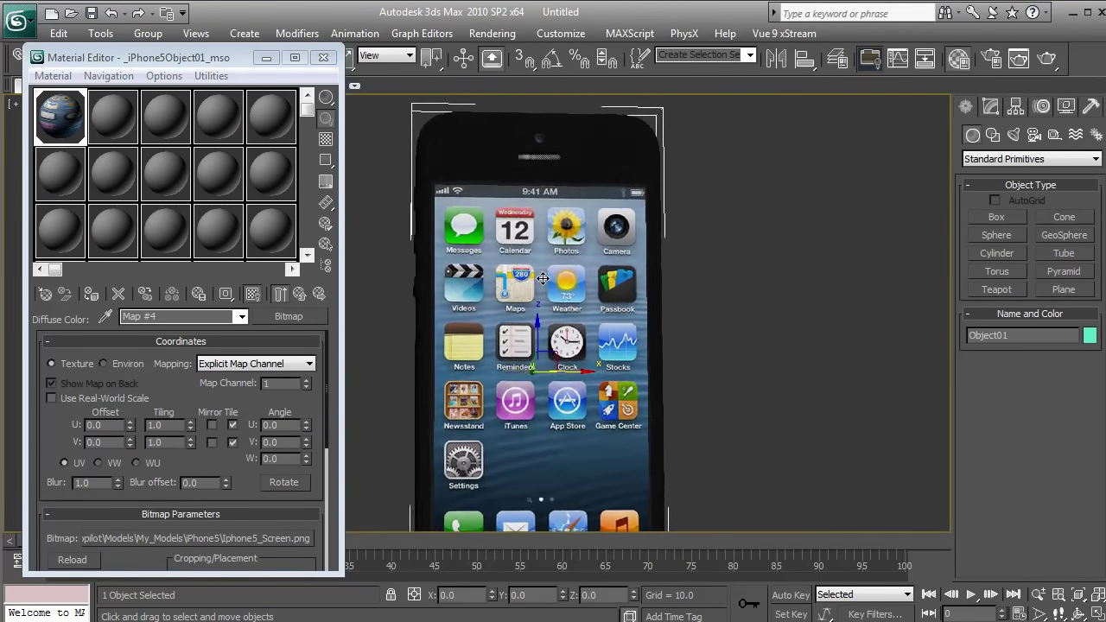
click(244, 285)
click(299, 296)
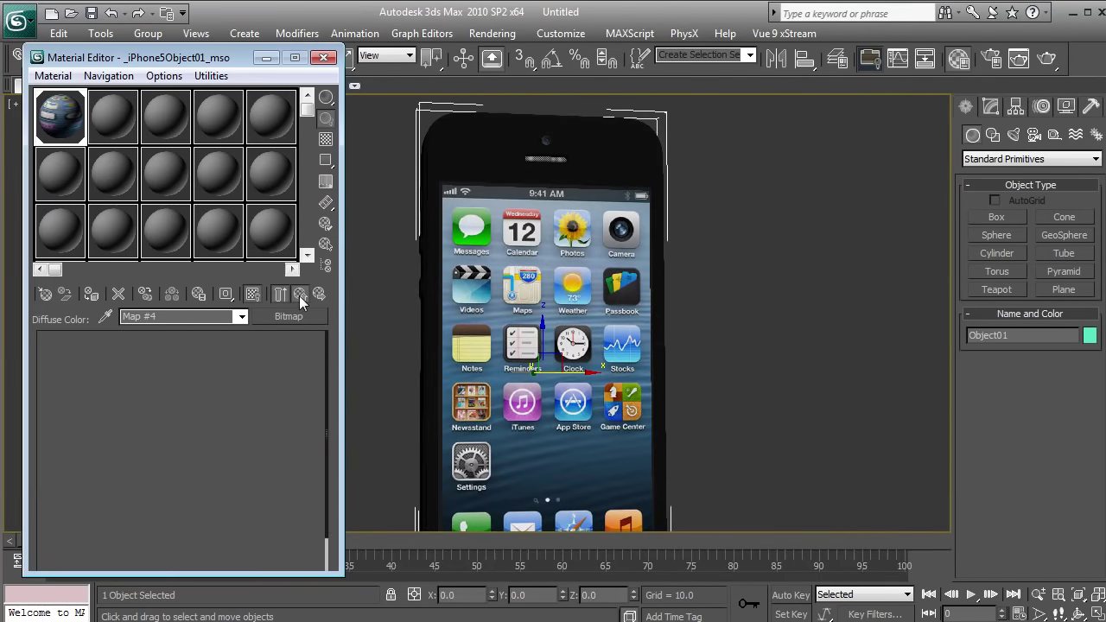
click(304, 295)
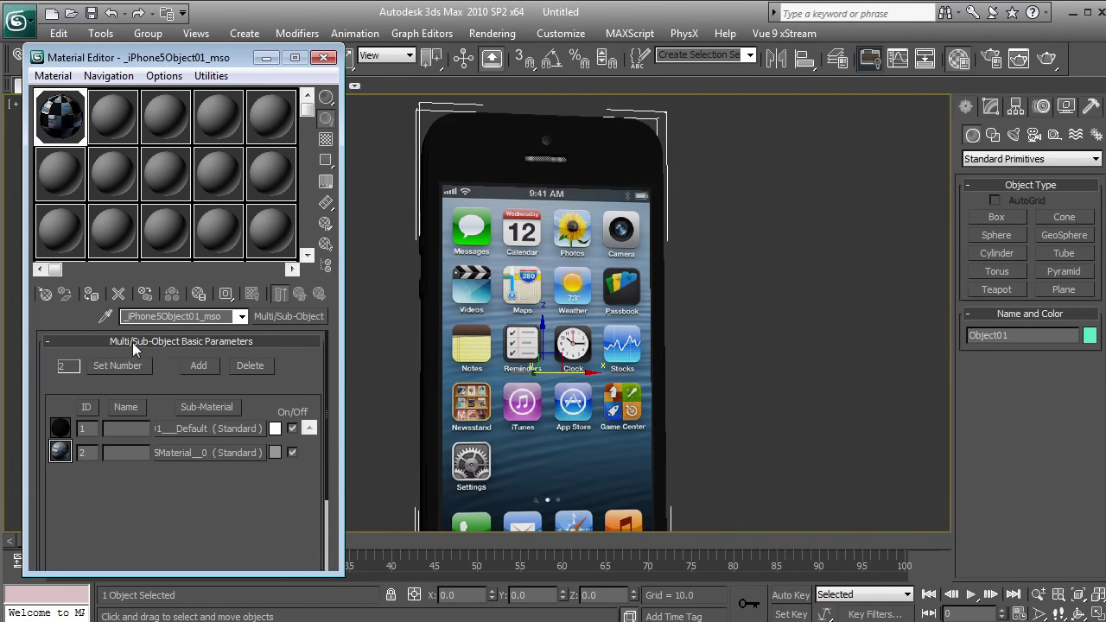
click(489, 230)
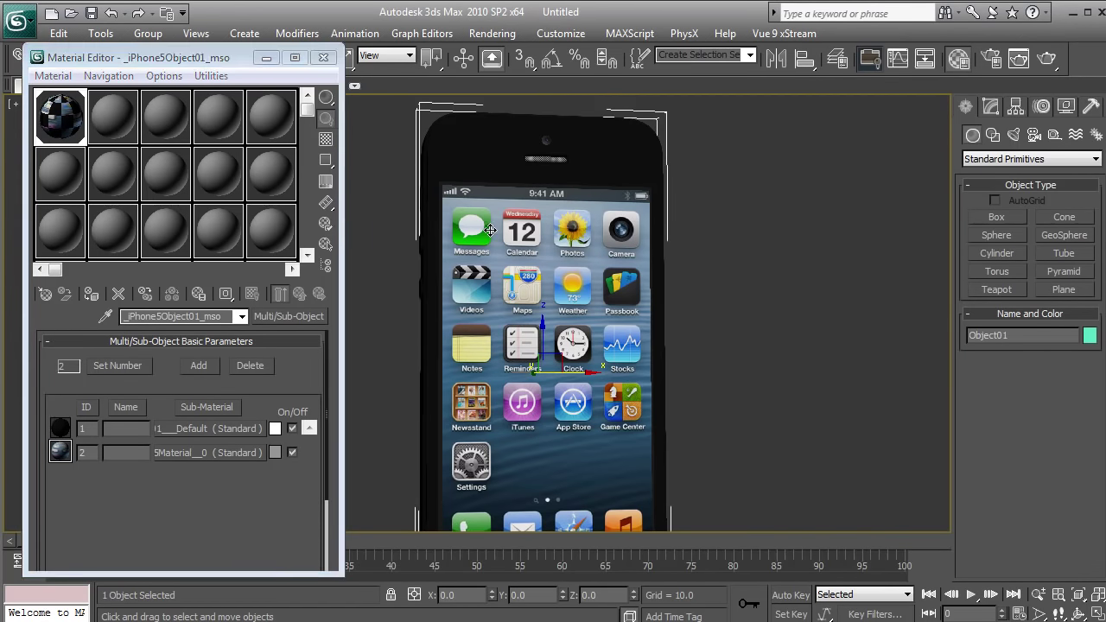
Step: Select the phone model and turn on edged faces to show its mesh around the screen
click(716, 281)
click(520, 193)
key(F4)
drag(440, 241, 501, 263)
scroll(501, 264, down, 2)
scroll(509, 305, up, 2)
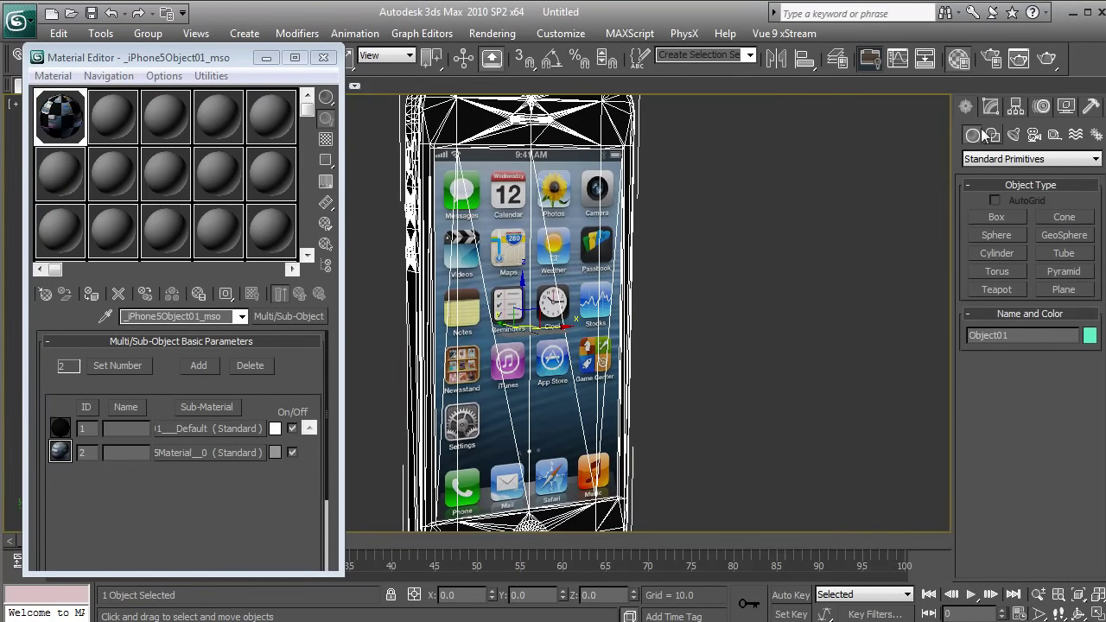
Step: Enter polygon selection mode on the phone's Editable Mesh and select all polygons that make up the screen
click(991, 106)
click(1049, 354)
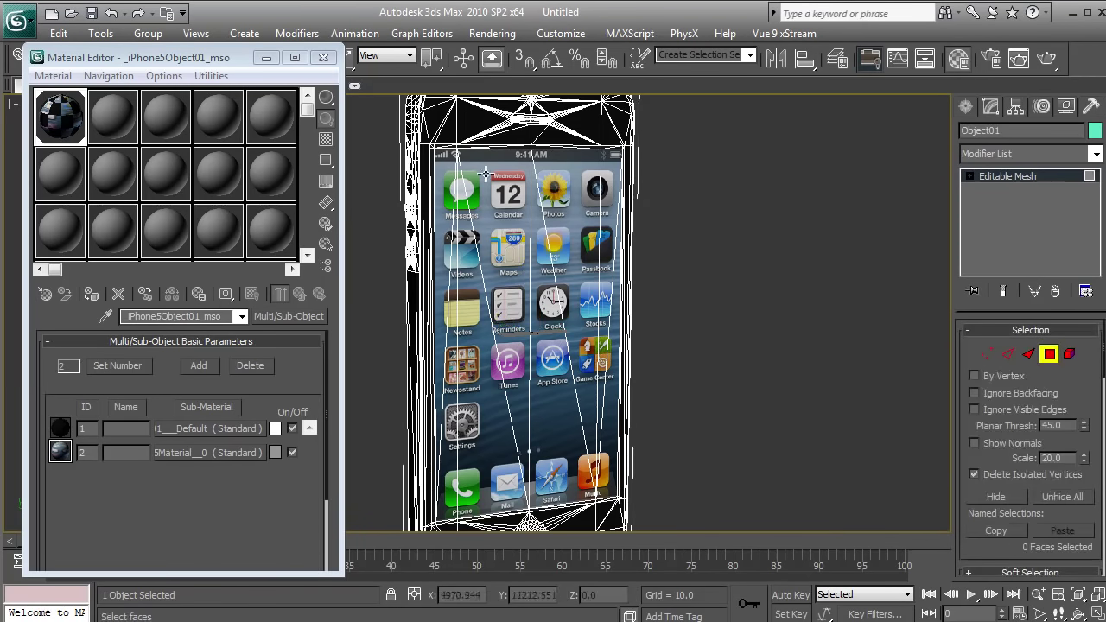
click(472, 304)
ctrl+click(501, 268)
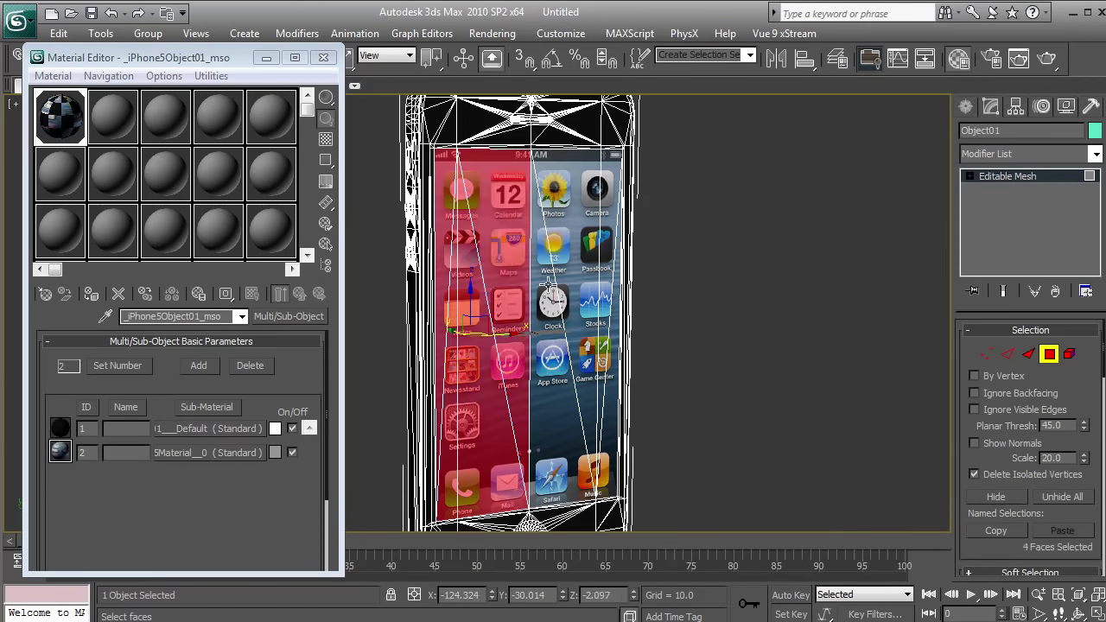
ctrl+click(553, 317)
ctrl+click(574, 288)
ctrl+click(600, 259)
ctrl+click(616, 371)
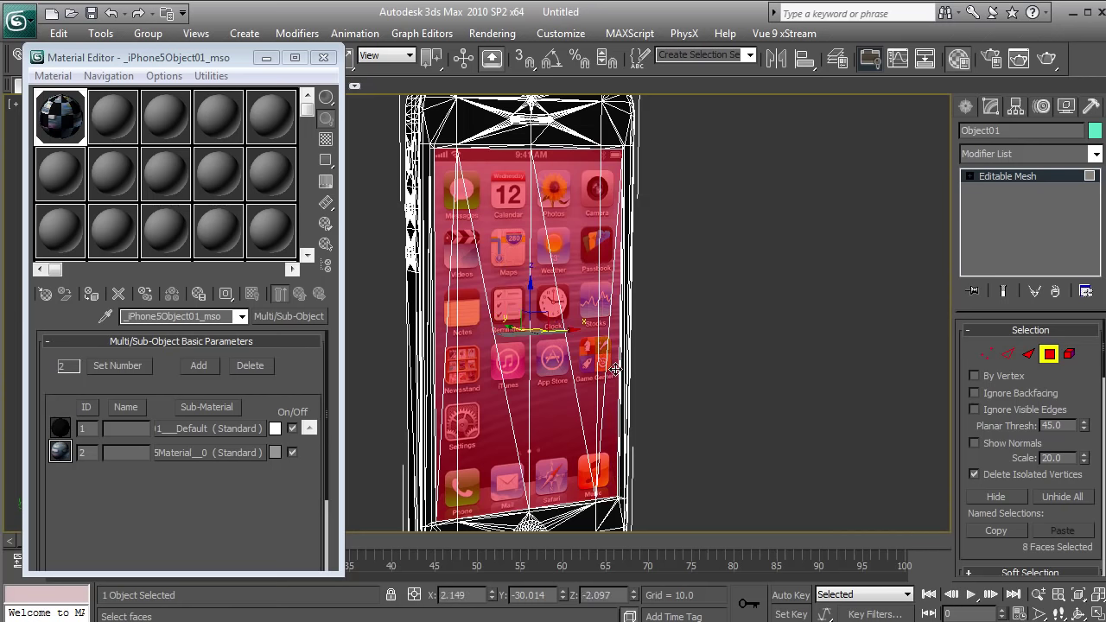
Step: Assign the second sample material to the selected screen polygons, leave polygon selection mode, and turn off edged faces
drag(123, 115, 506, 251)
click(1048, 354)
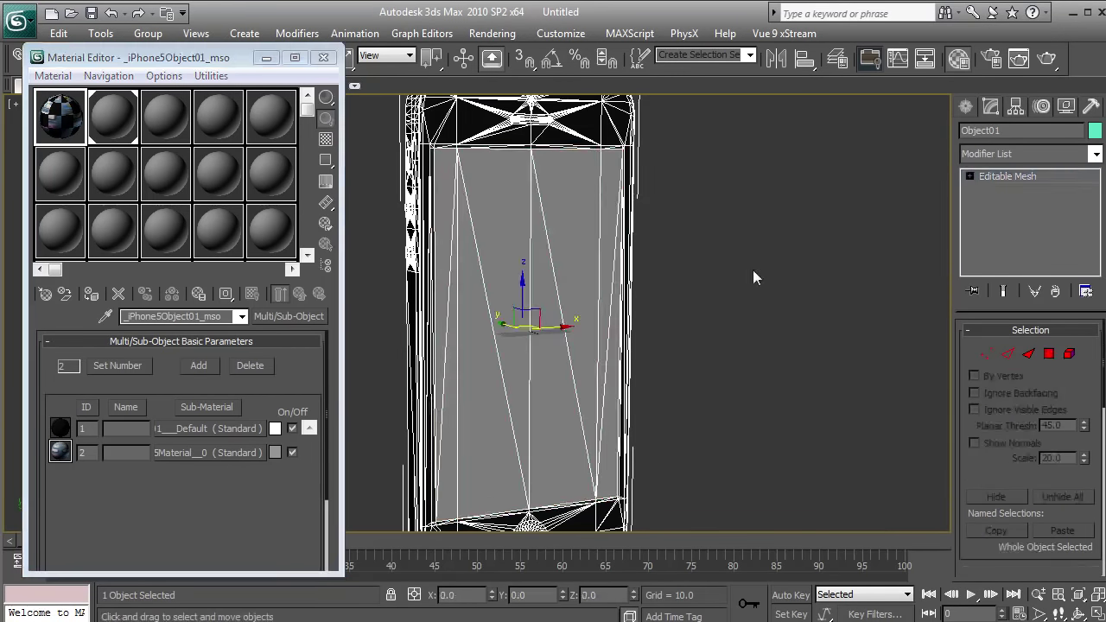
click(752, 276)
key(F4)
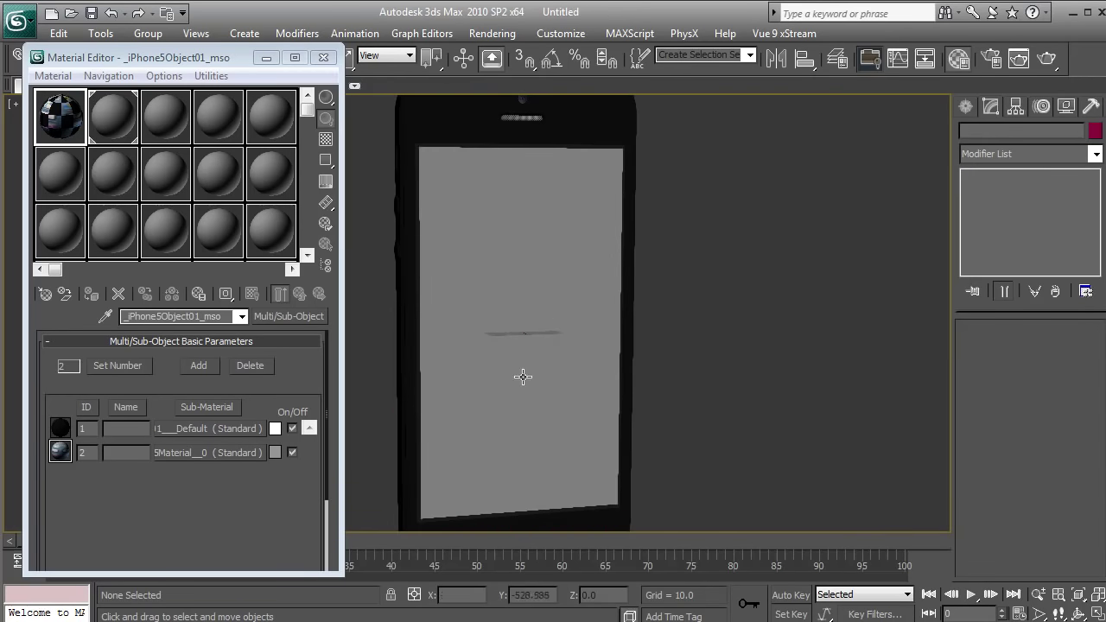
drag(524, 375, 482, 270)
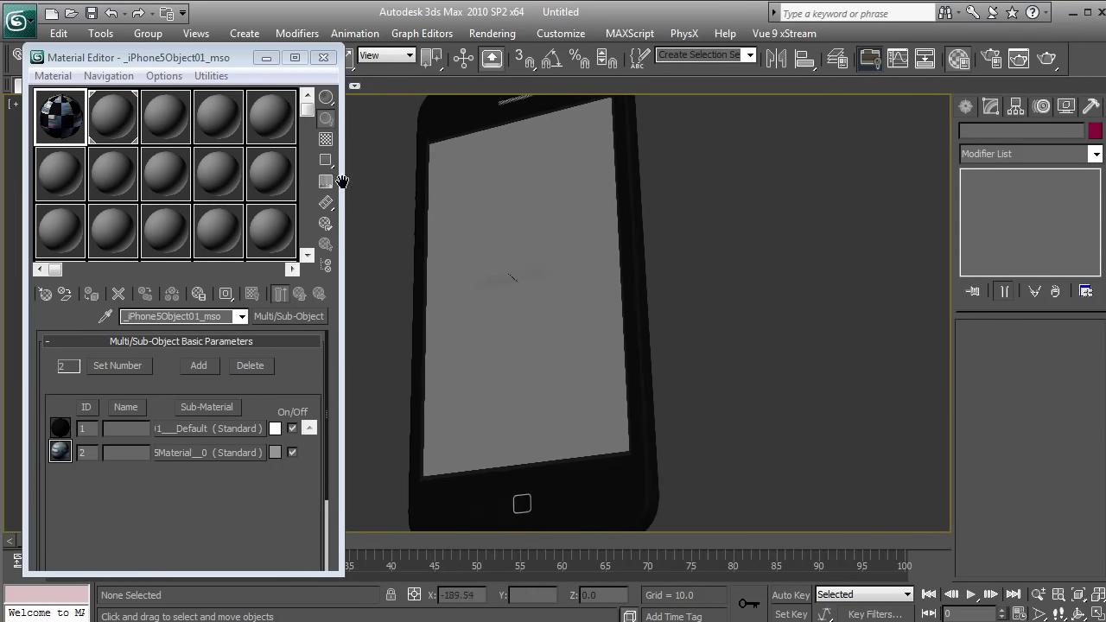
Step: Set the ambient and diffuse colour of the screen's 02 - Default material to a pinkish red, and reselect the phone
click(114, 119)
click(111, 115)
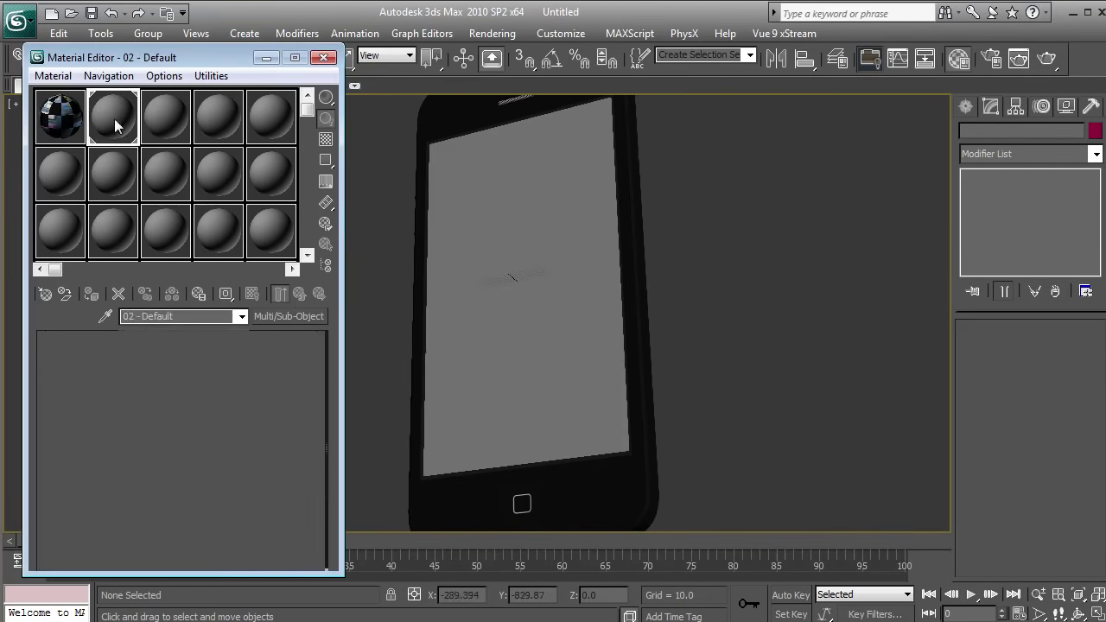
click(130, 389)
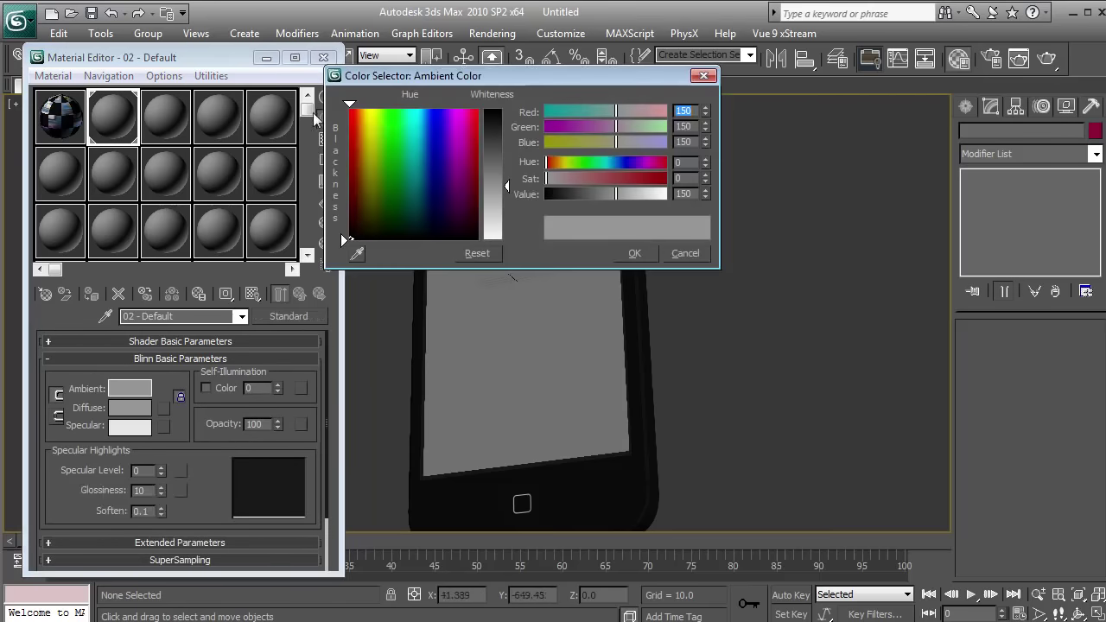
click(477, 136)
click(637, 253)
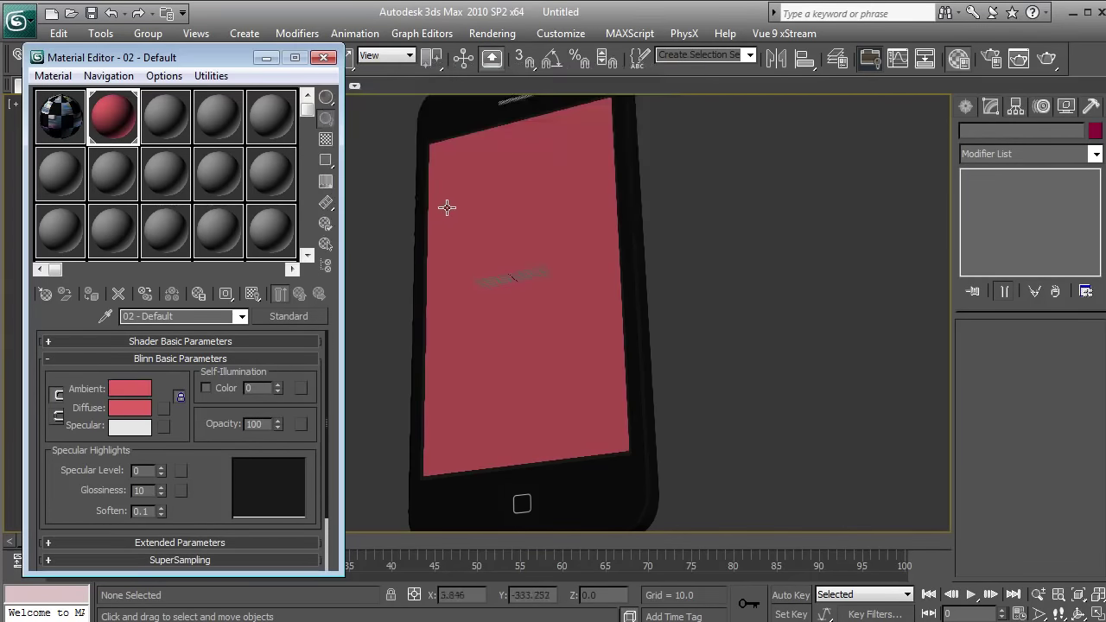
drag(436, 213, 522, 231)
click(509, 171)
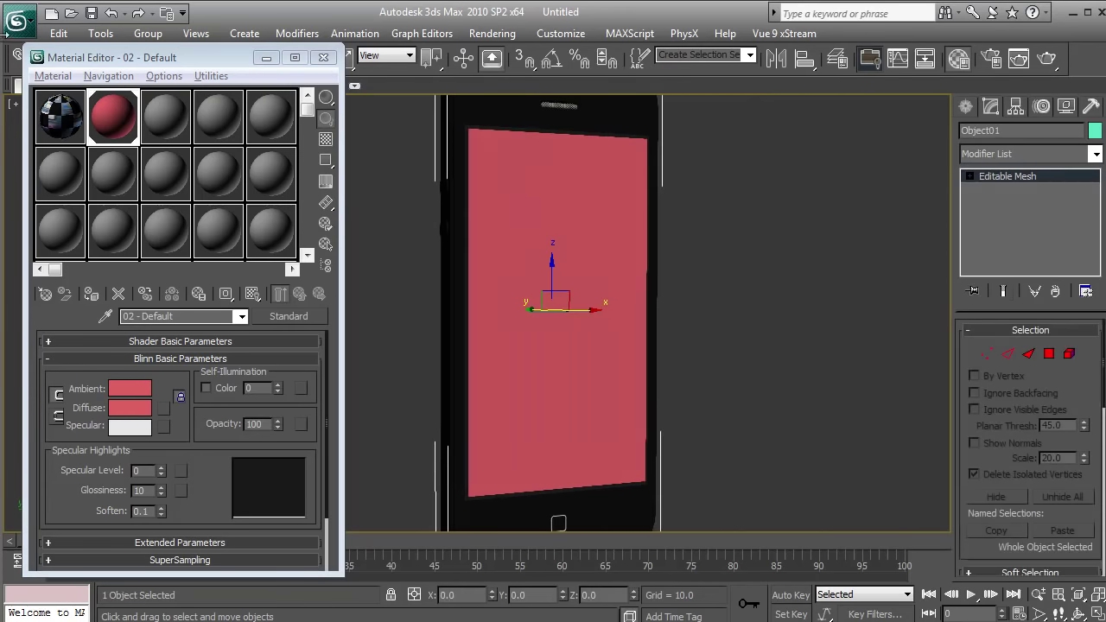
Step: Try to export the phone model with the gw::OBJ-Exporter format under the file name Resave
click(17, 21)
click(82, 298)
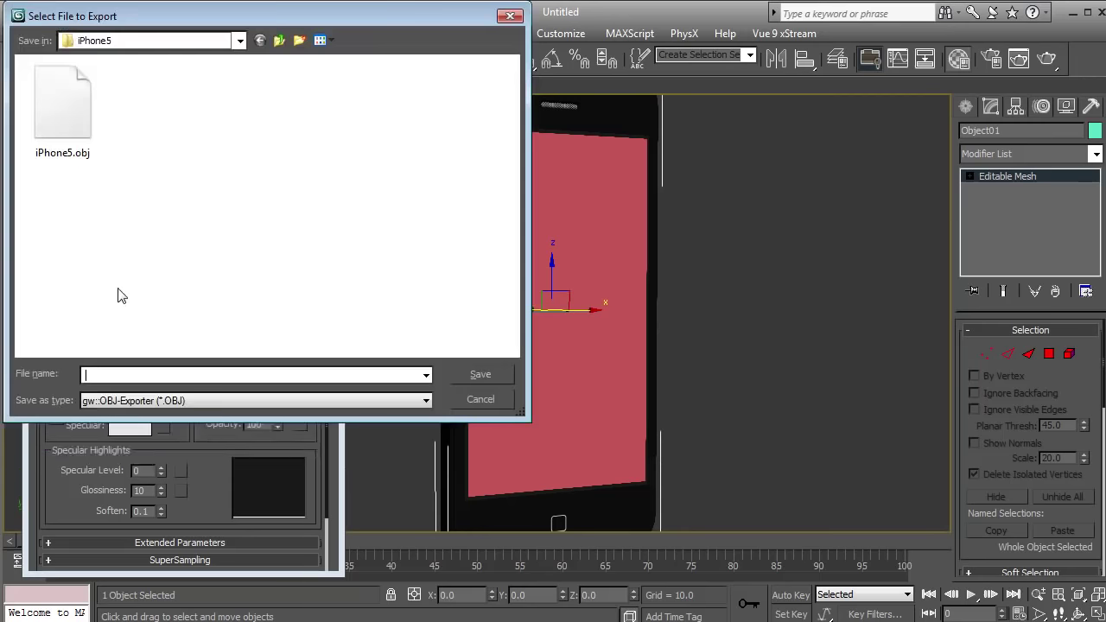
click(184, 398)
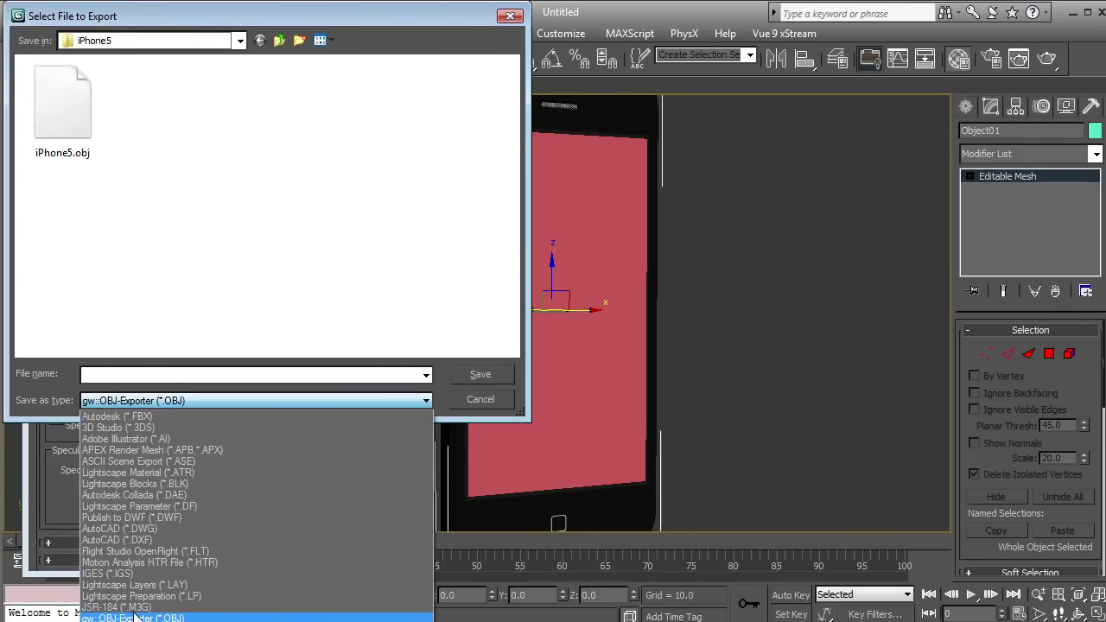
click(134, 615)
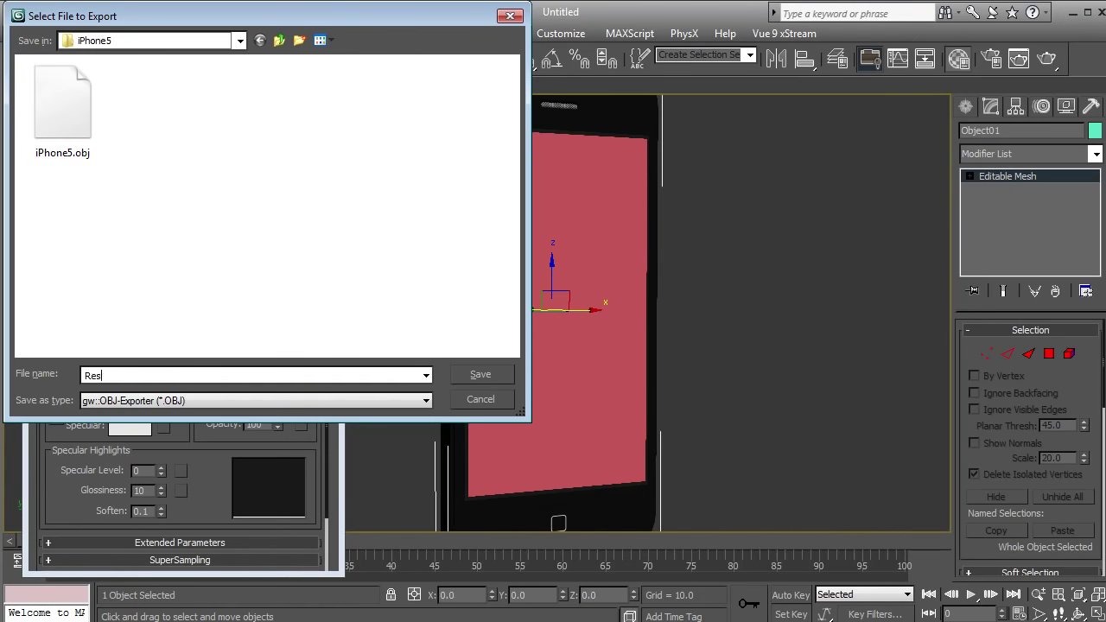
text(Resave)
click(480, 398)
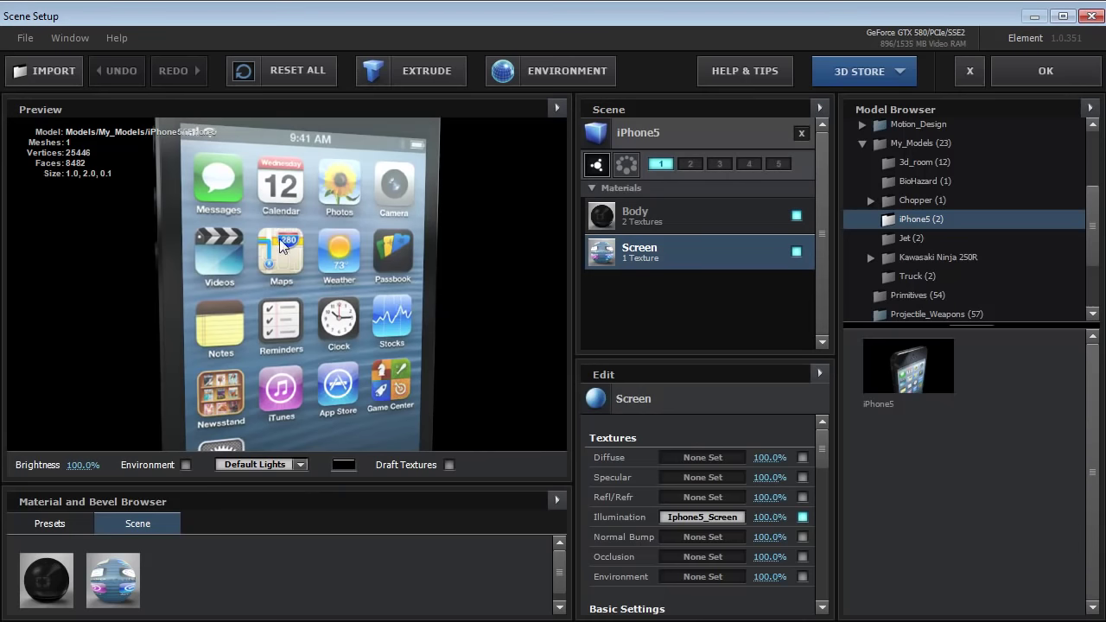
Step: Check the Body and Screen materials of the iPhone5 model and try a red diffuse colour on the Screen material
click(695, 218)
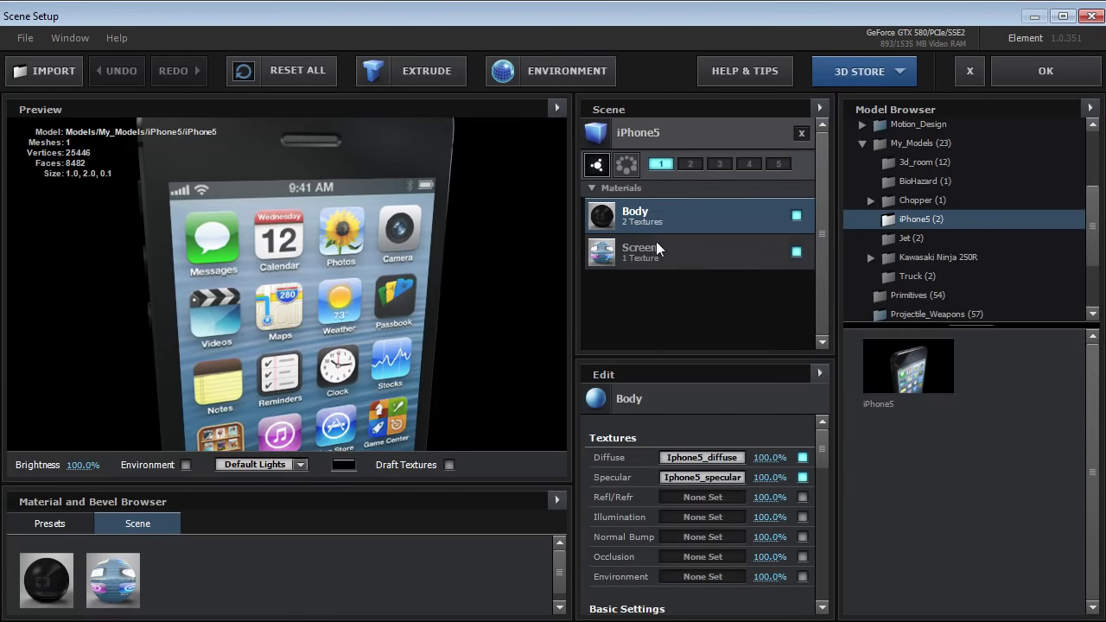
click(656, 245)
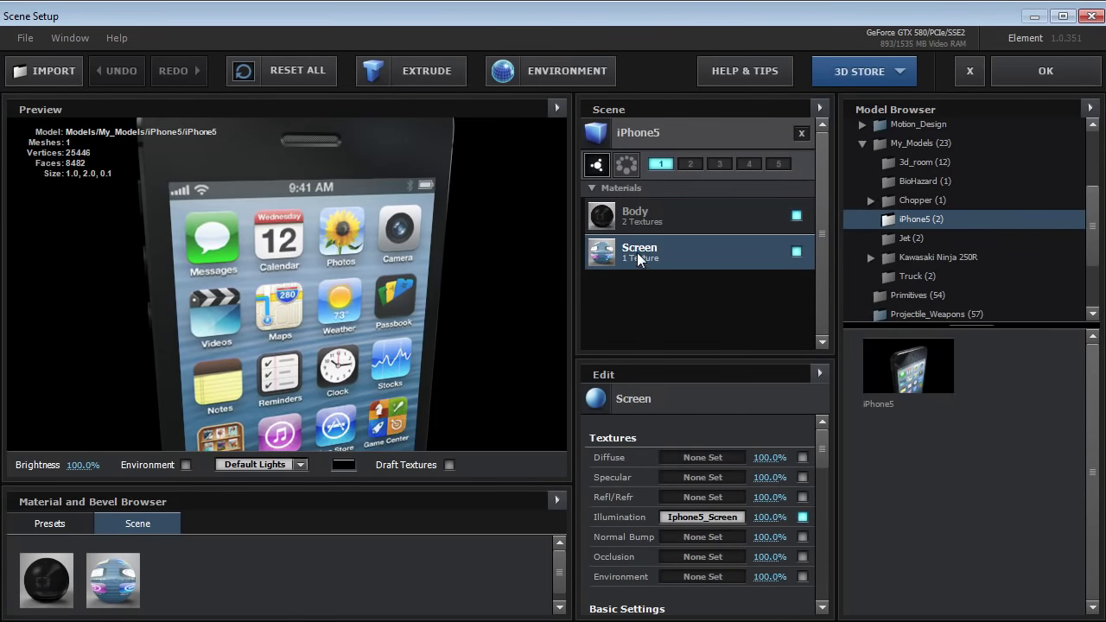
drag(825, 445, 821, 480)
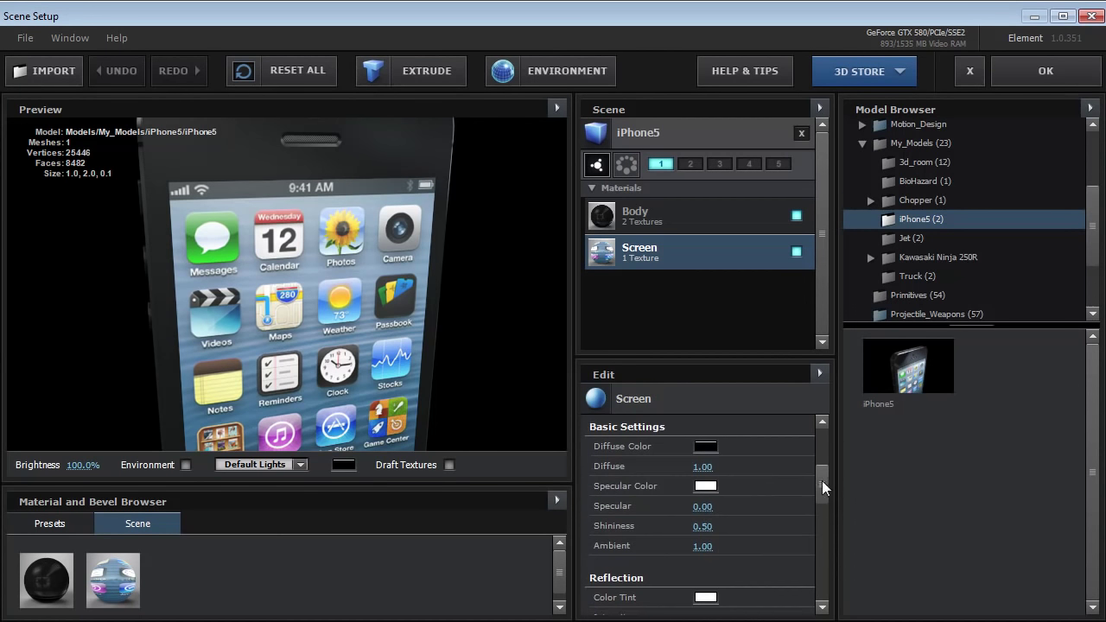
click(706, 445)
drag(712, 443, 750, 418)
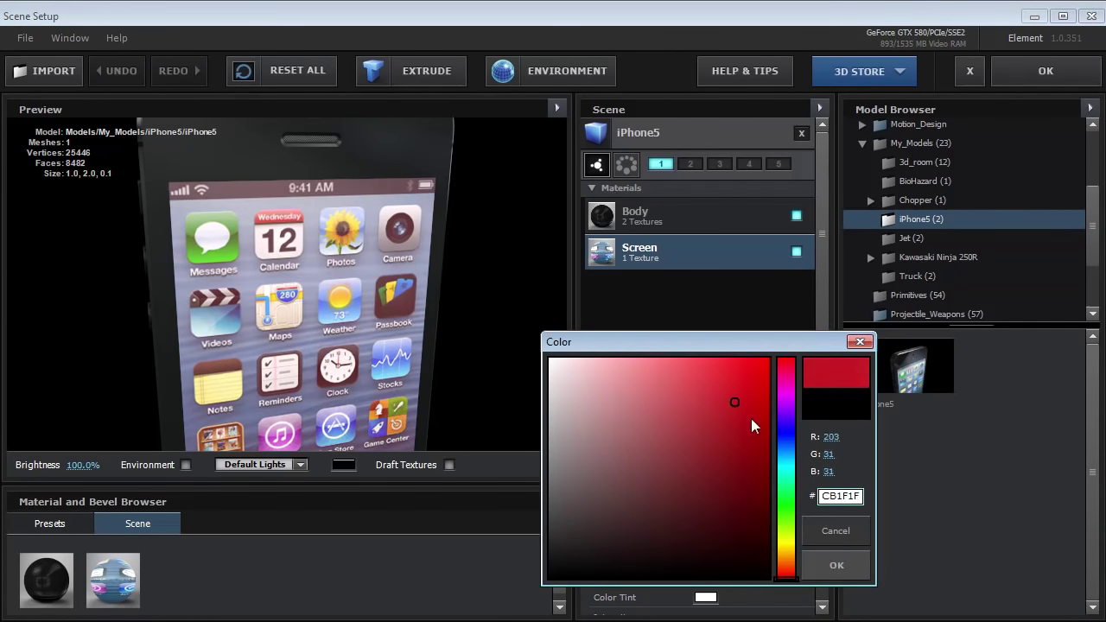
click(826, 537)
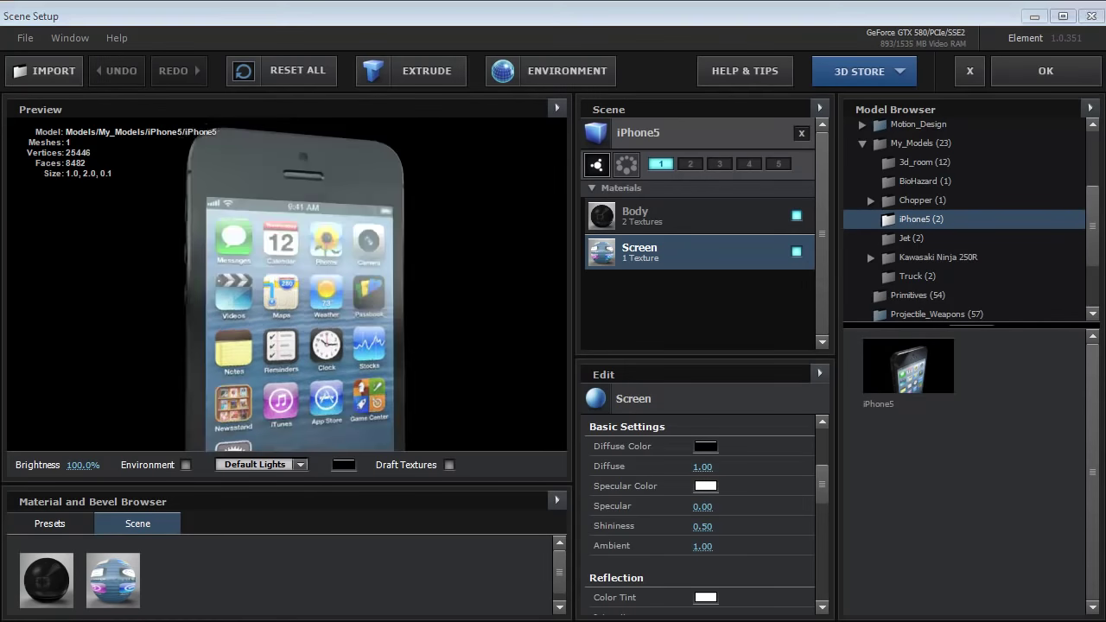
Step: Switch to the iPhone5 model folder in Windows Explorer and view the Iphone5_Screen.png texture image
key(alt+Tab)
click(639, 365)
double_click(793, 274)
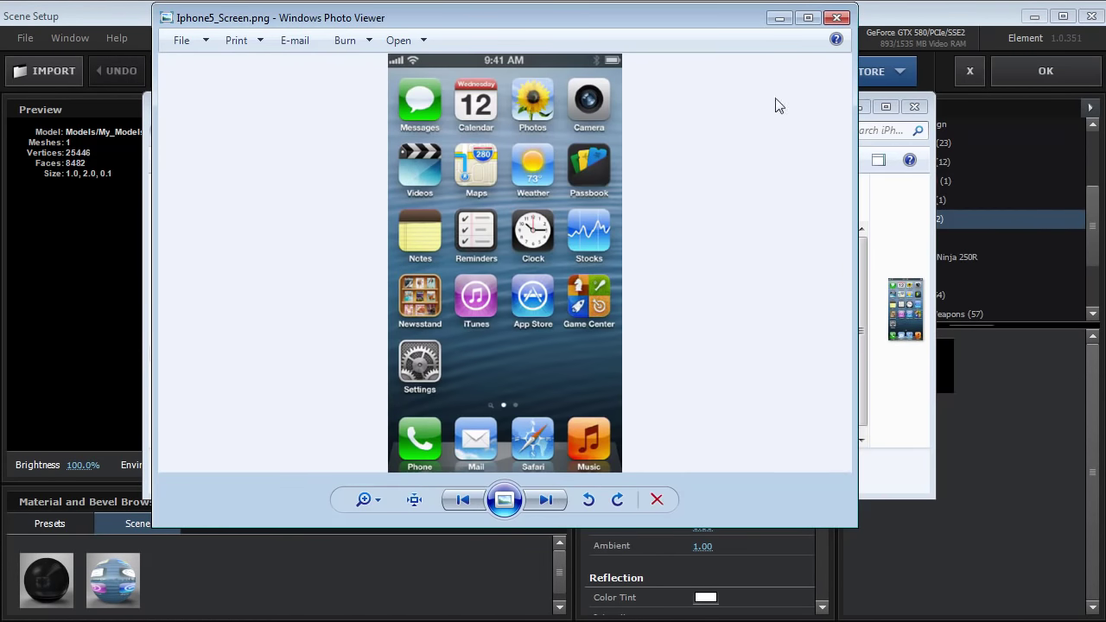
click(836, 18)
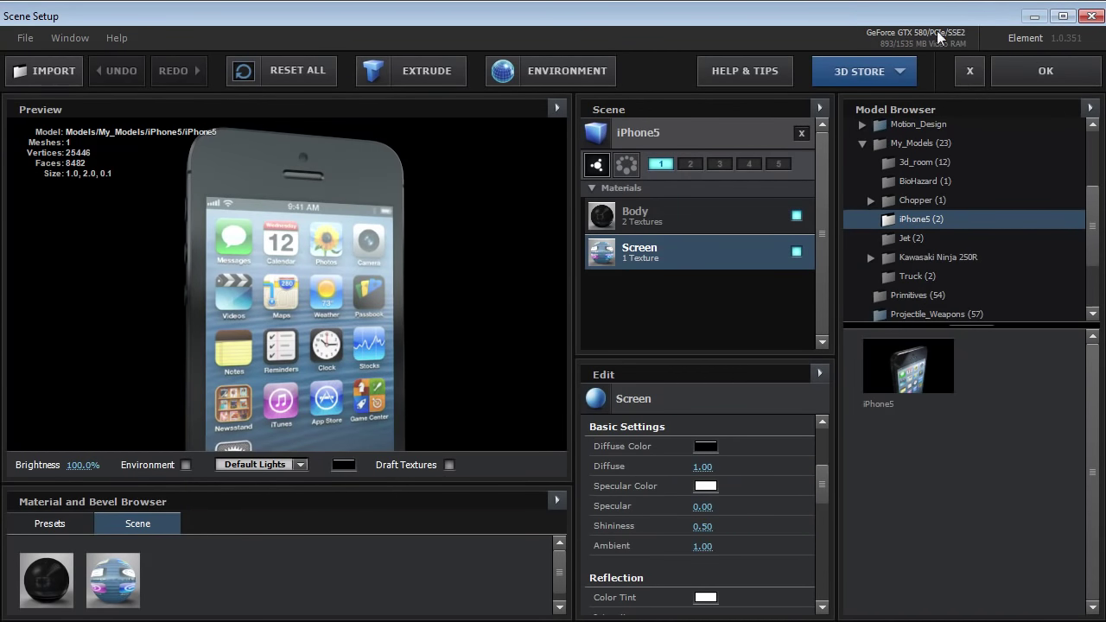
Step: Accept the scene setup, scrub through the Element Demo footage to about 37 seconds, and return to Comp 4
click(1041, 69)
click(25, 76)
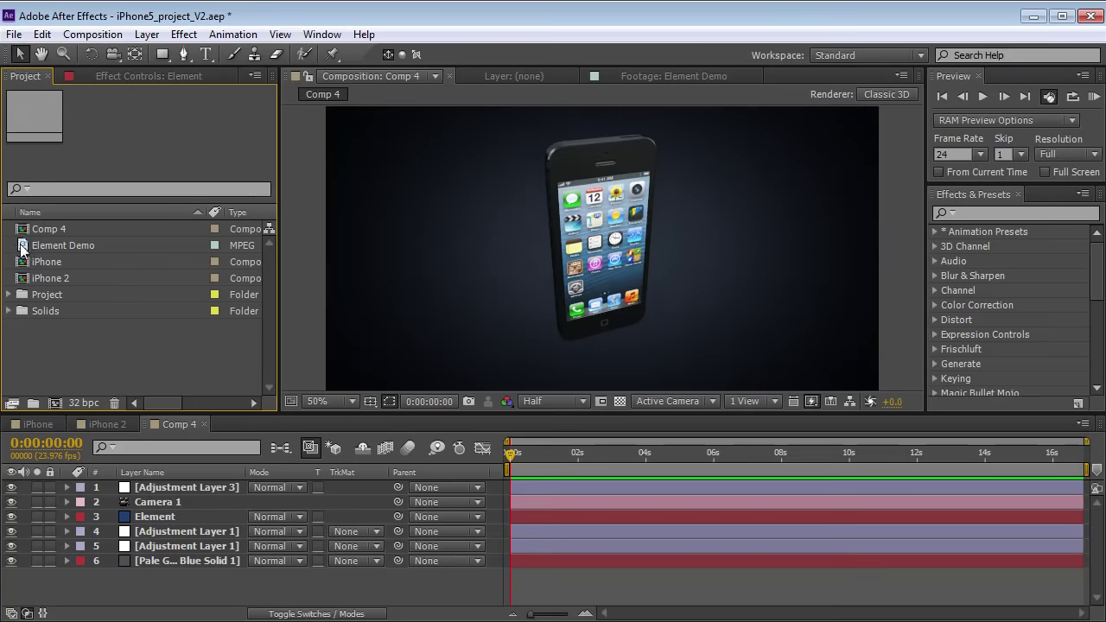
double_click(52, 245)
click(373, 363)
drag(373, 366, 555, 367)
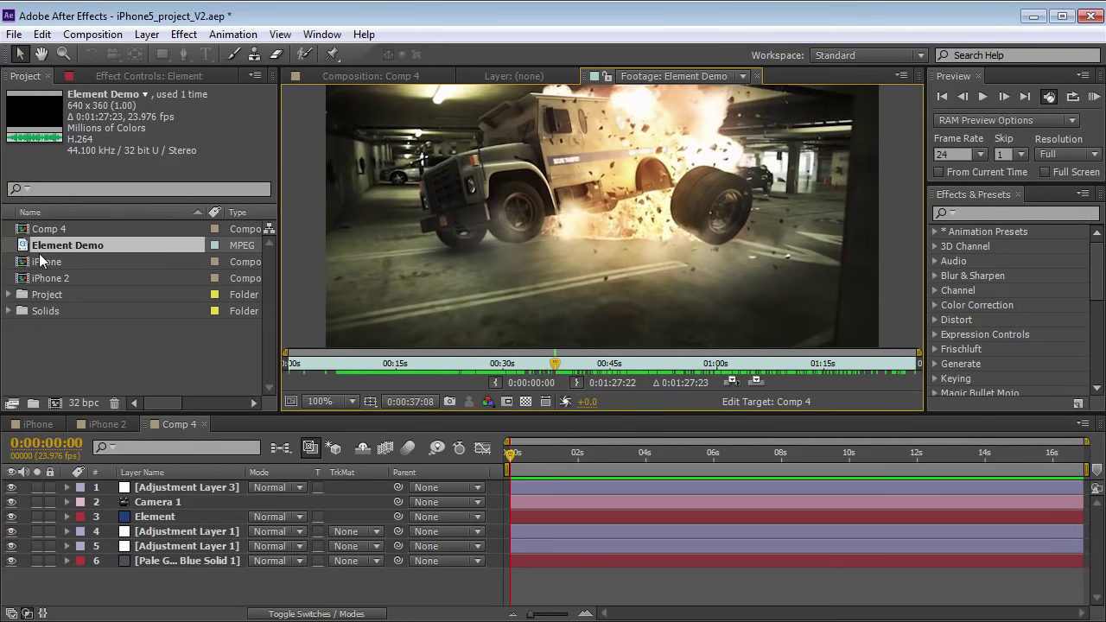
click(370, 75)
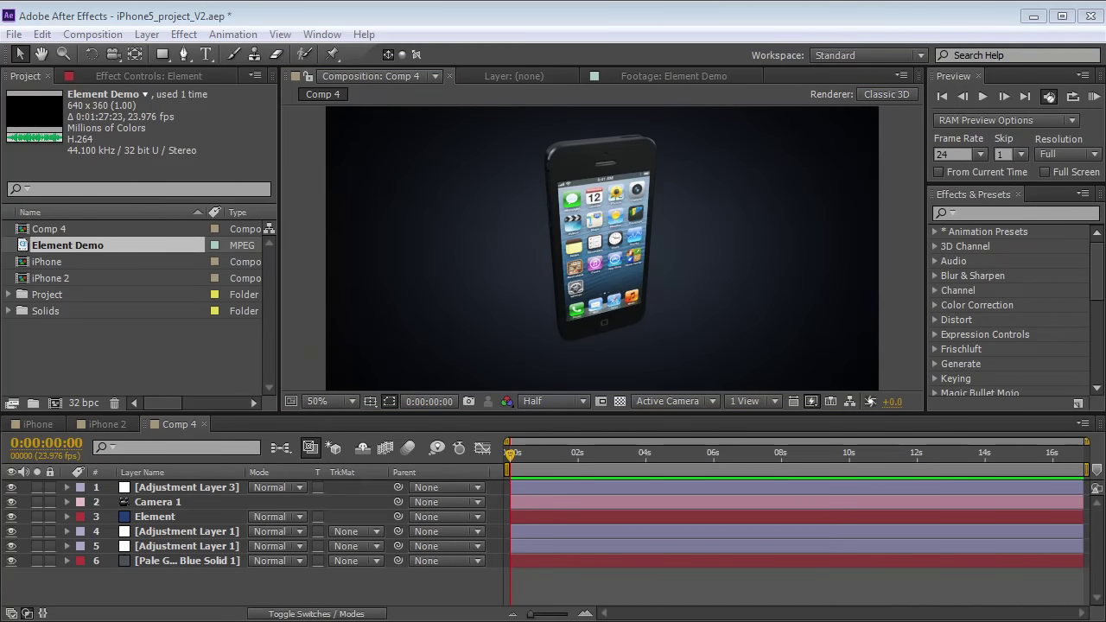
Step: Import Iphone5_Screen.png from the iPhone5 folder in Windows Explorer and add it to Comp 4 as the bottom layer
key(alt+Tab)
click(674, 388)
click(791, 282)
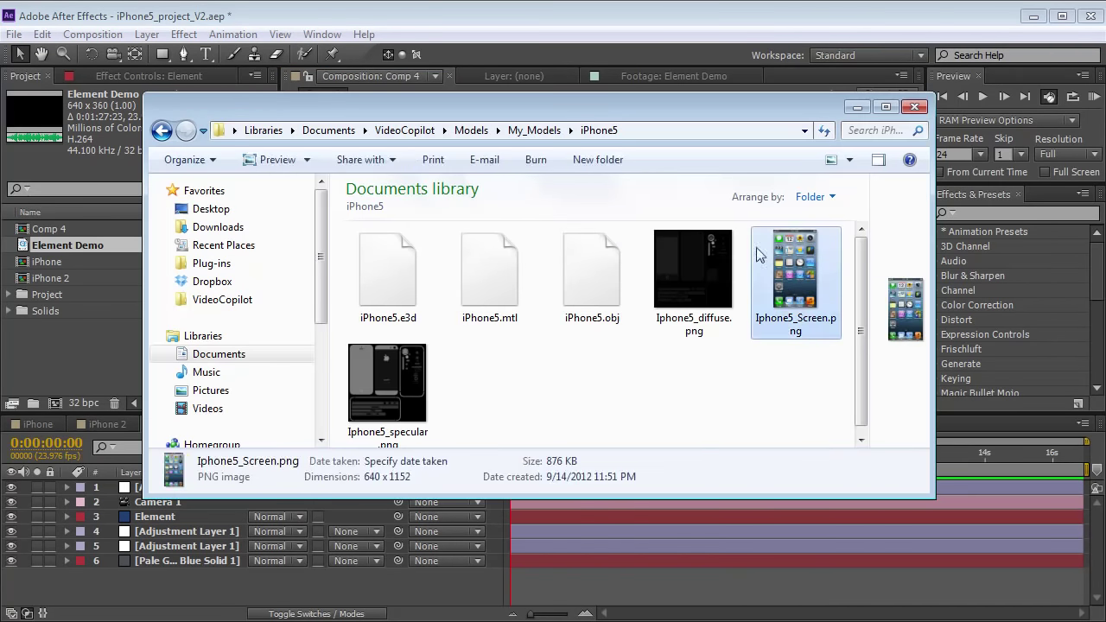
drag(795, 266, 72, 367)
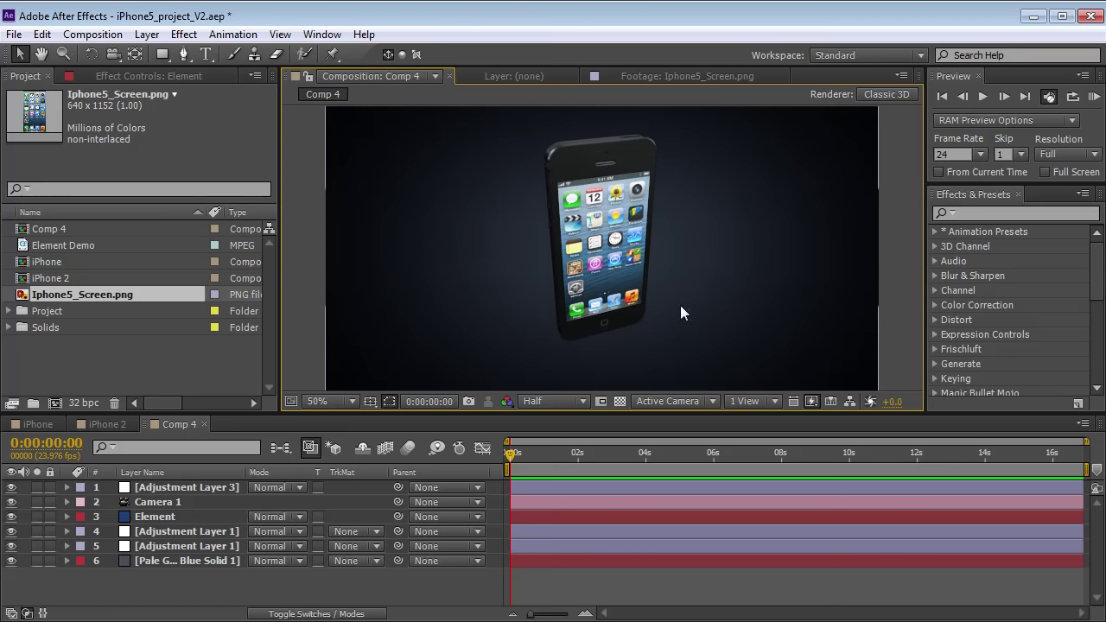
drag(82, 295, 142, 579)
Step: Assign the Iphone5_Screen.png layer as Layer 1 of the Element effect's custom texture maps
click(113, 74)
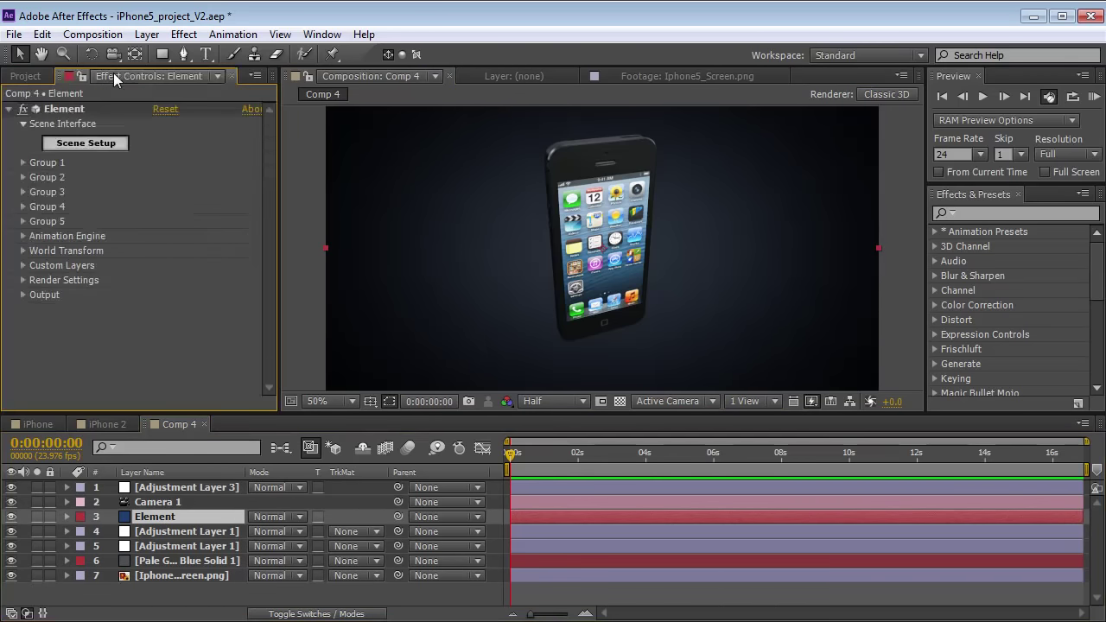
click(23, 265)
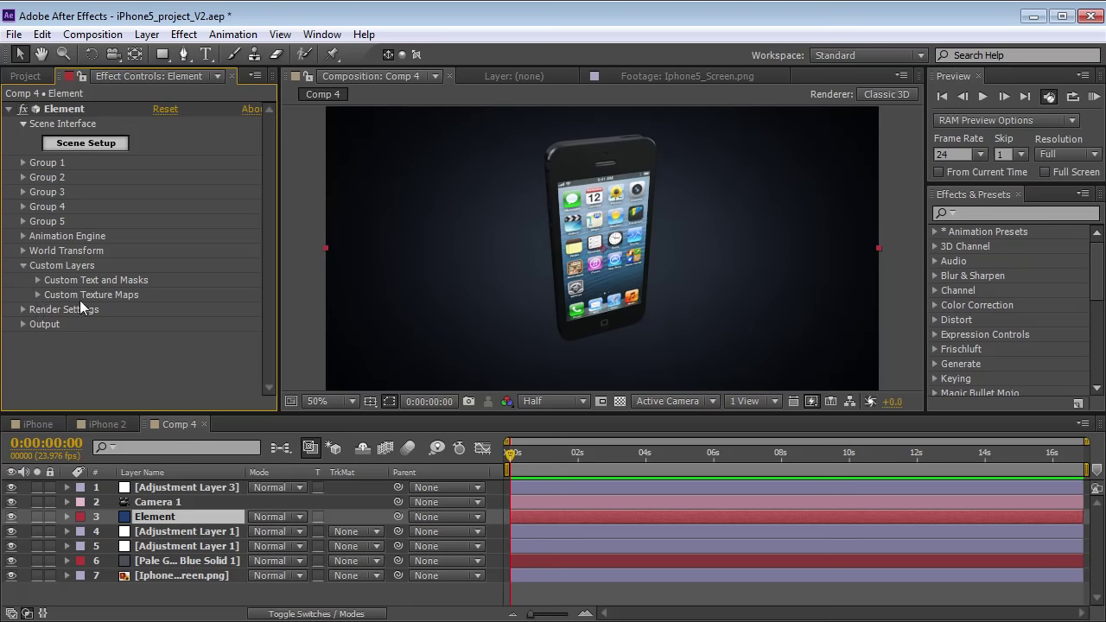
click(35, 296)
click(197, 271)
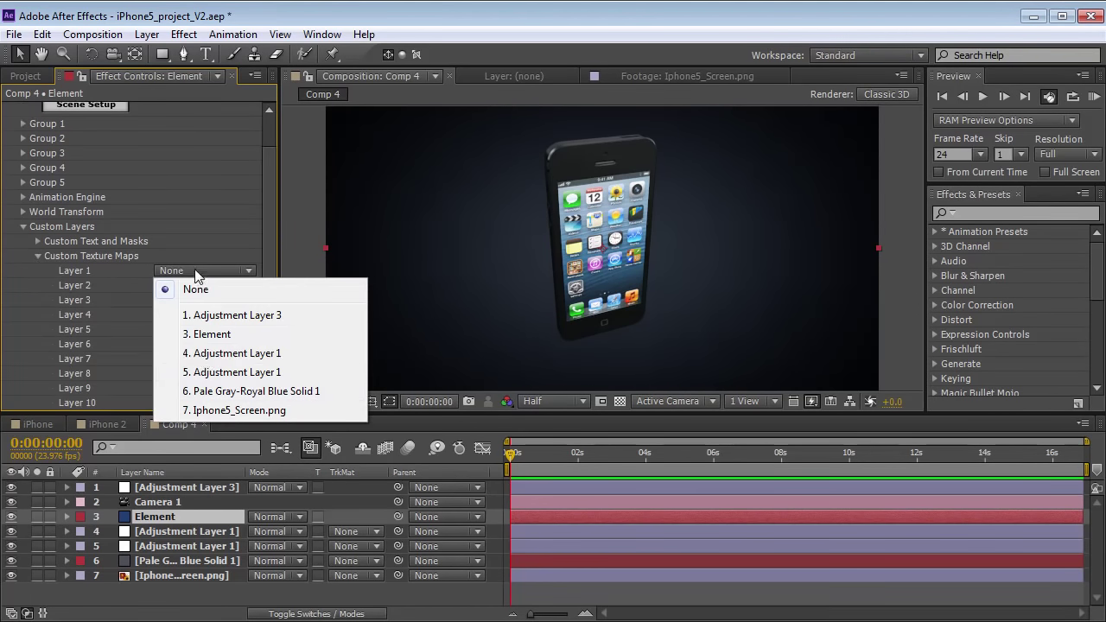
click(246, 411)
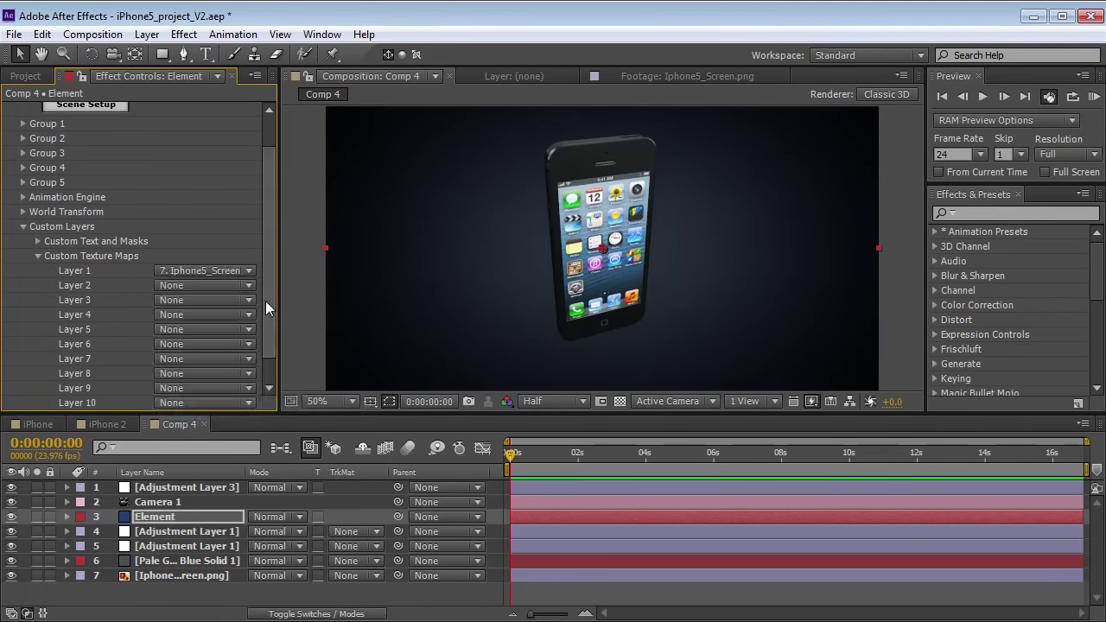
drag(265, 301, 274, 251)
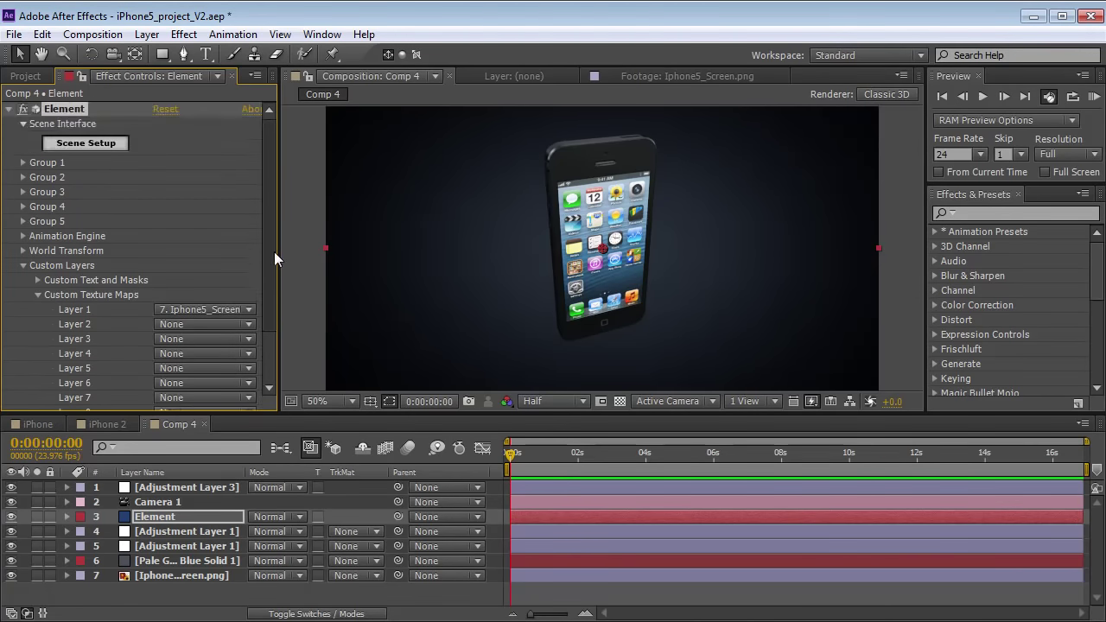
Step: Solo the Iphone5_Screen.png layer and pre-compose it as Iphone5_Screen.png Comp 1, leaving all attributes in Comp 4
click(169, 575)
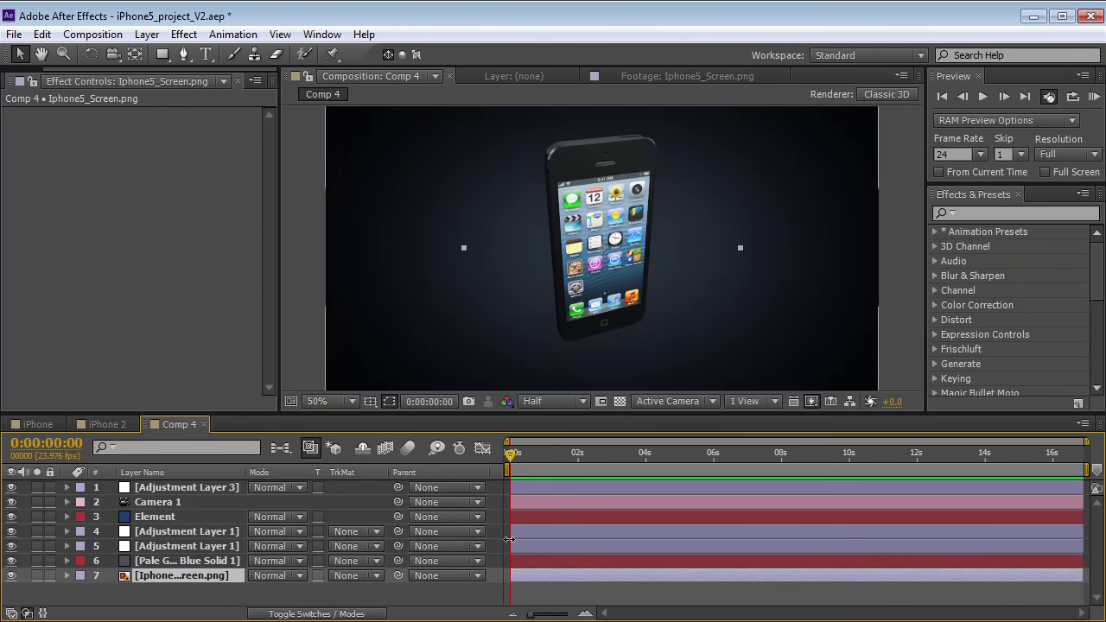
click(37, 575)
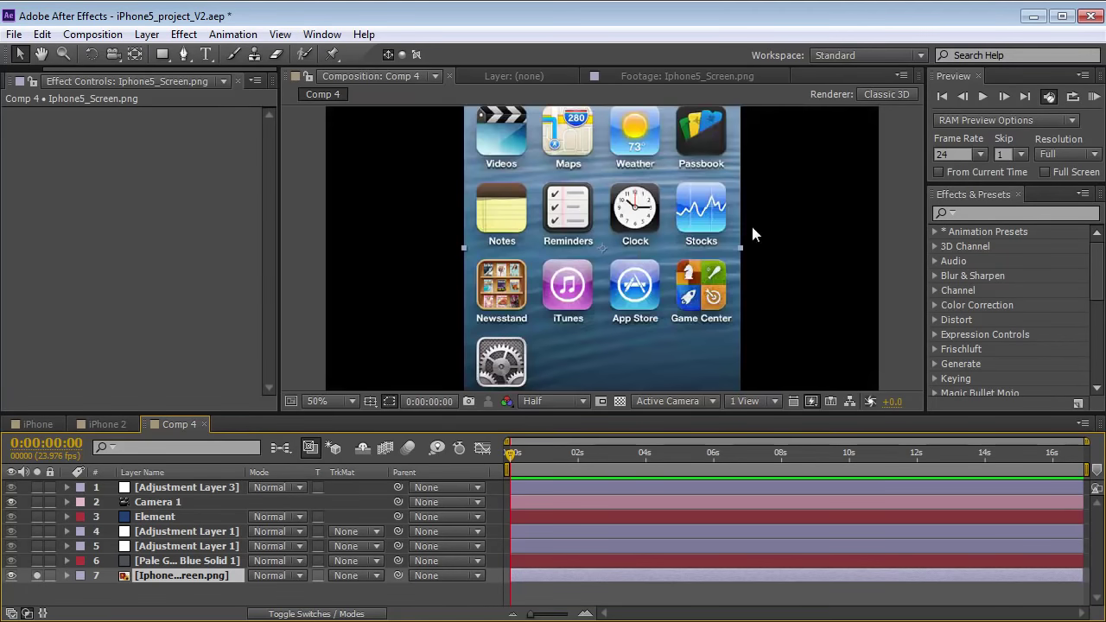
key(comma)
click(146, 35)
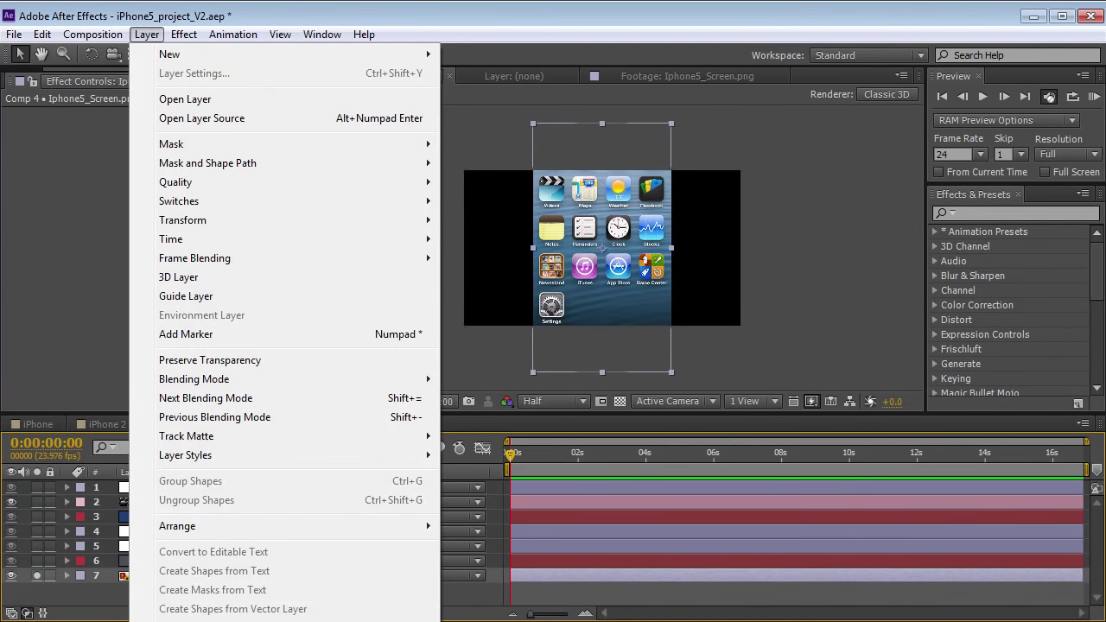
key(ctrl+shift+c)
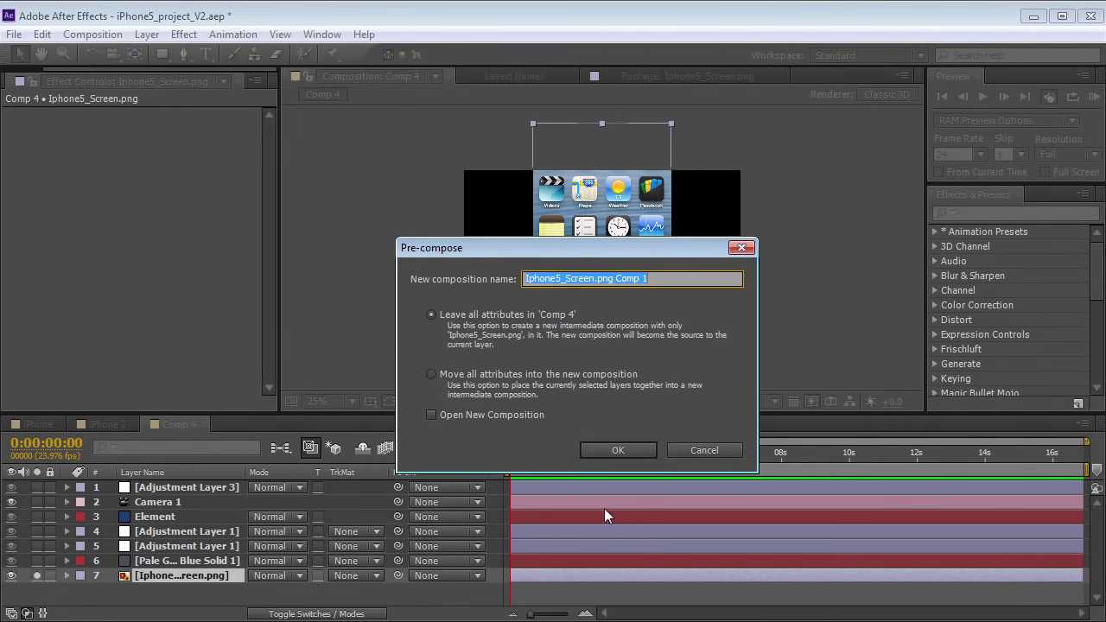
click(607, 450)
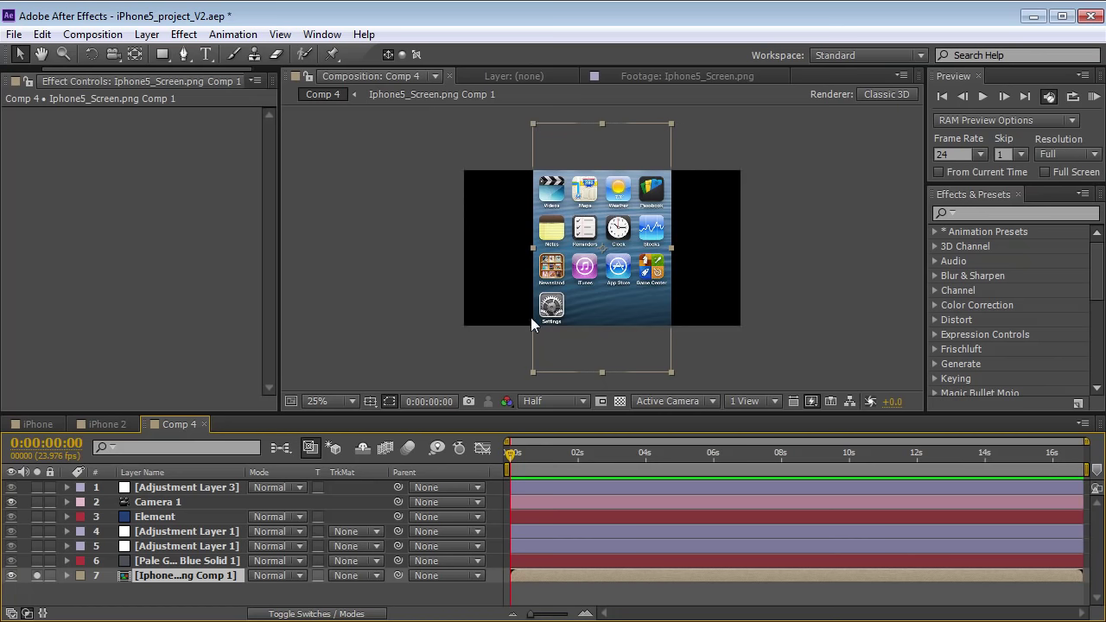
Step: Open the Iphone5_Screen.png Comp 1 composition and add the Element Demo footage above the screen image, starting at 0 seconds
double_click(124, 578)
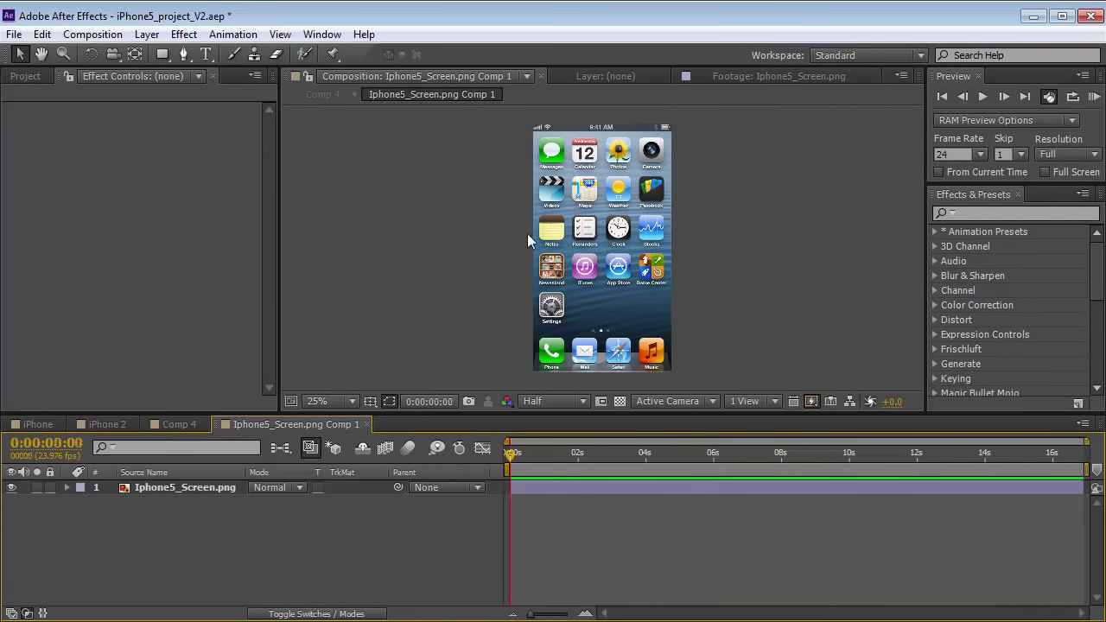
scroll(555, 211, up, 1)
key(grave)
key(grave)
scroll(588, 212, down, 1)
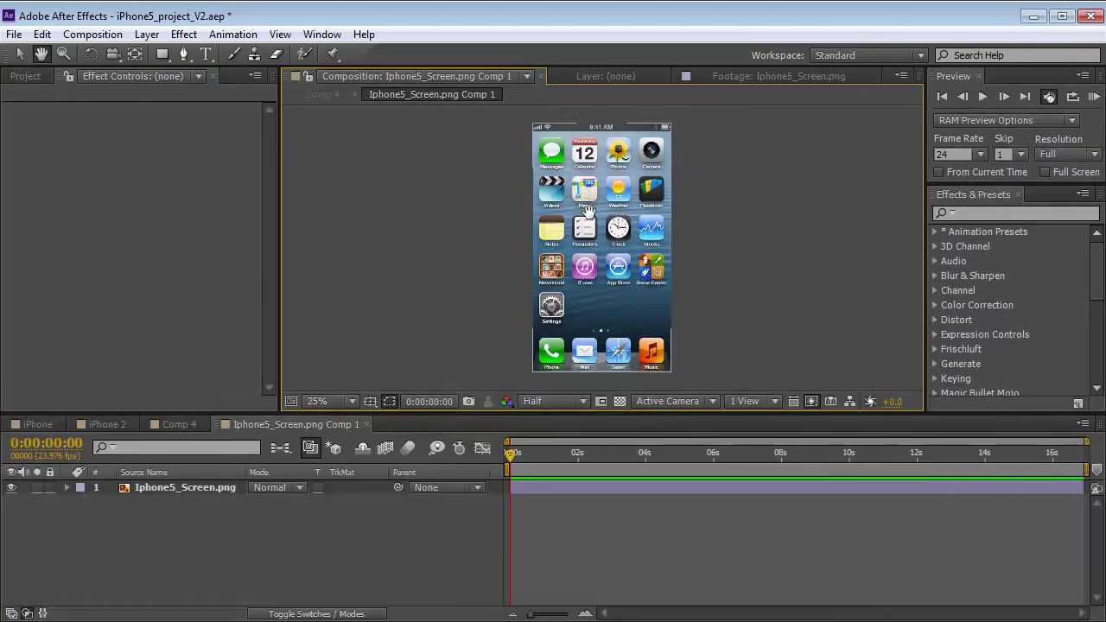
key(v)
click(25, 75)
click(45, 245)
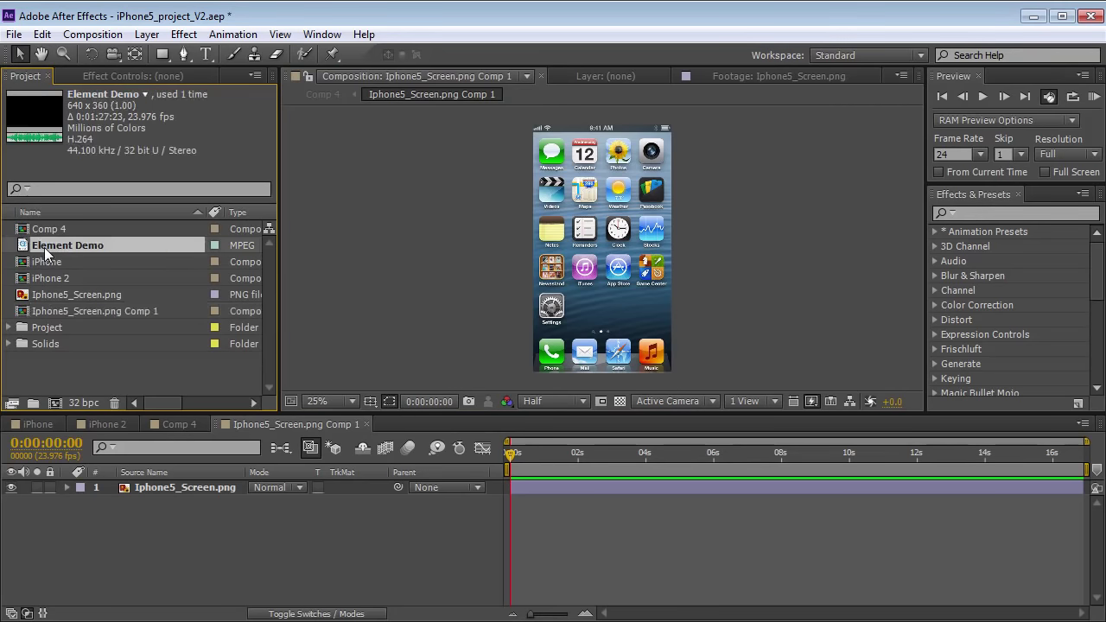
drag(21, 253, 518, 489)
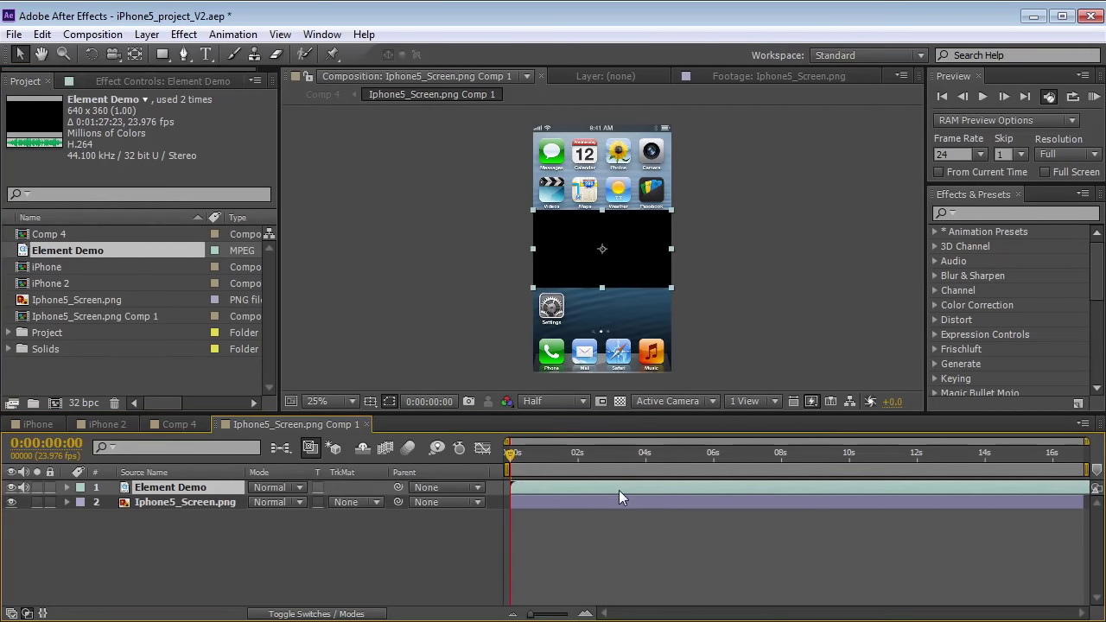
Step: Rotate the Element Demo layer 90 degrees, scale it to cover the portrait composition, and slide its clip earlier in time
key(w)
drag(662, 247, 589, 294)
key(v)
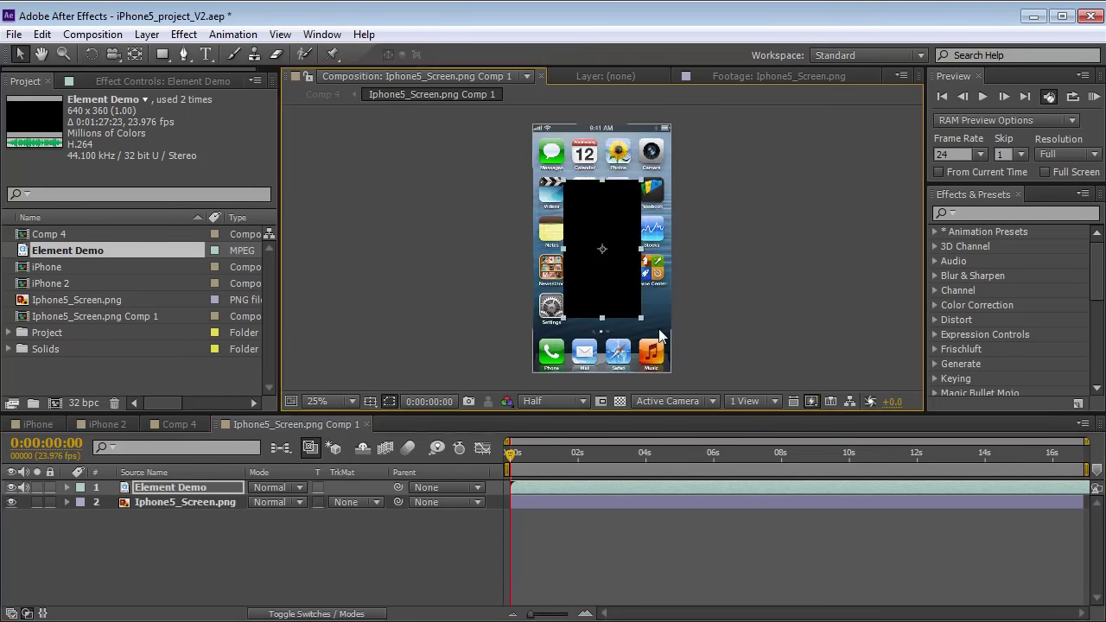
drag(639, 319, 677, 374)
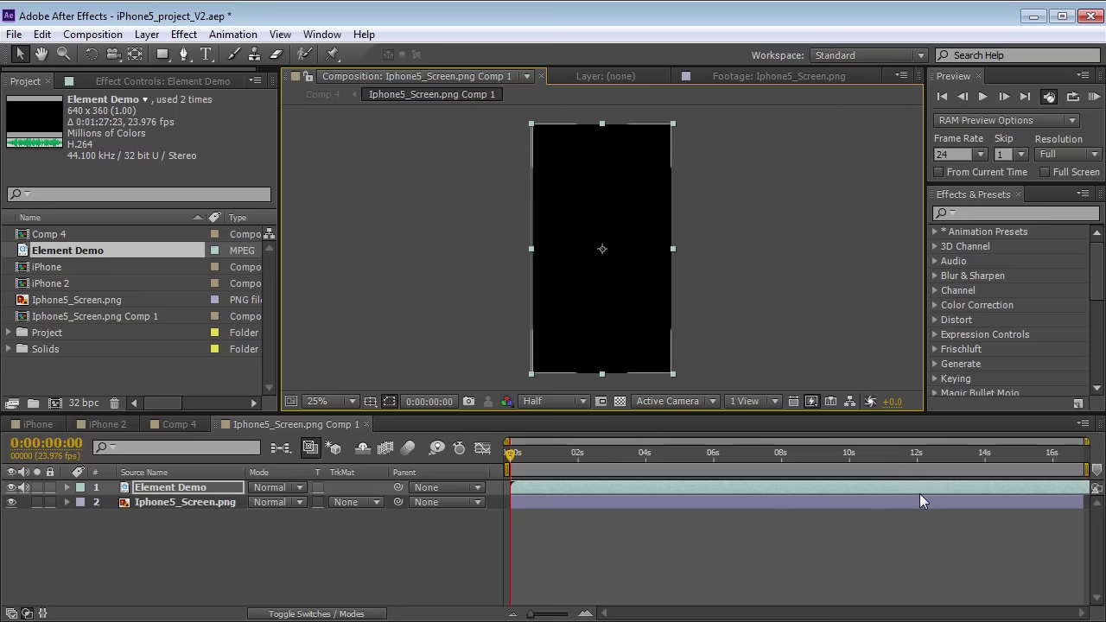
drag(918, 492, 321, 482)
Step: Return to Comp 4, unsolo the Iphone5_Screen.png Comp 1 layer, mute its audio and hide it
click(177, 424)
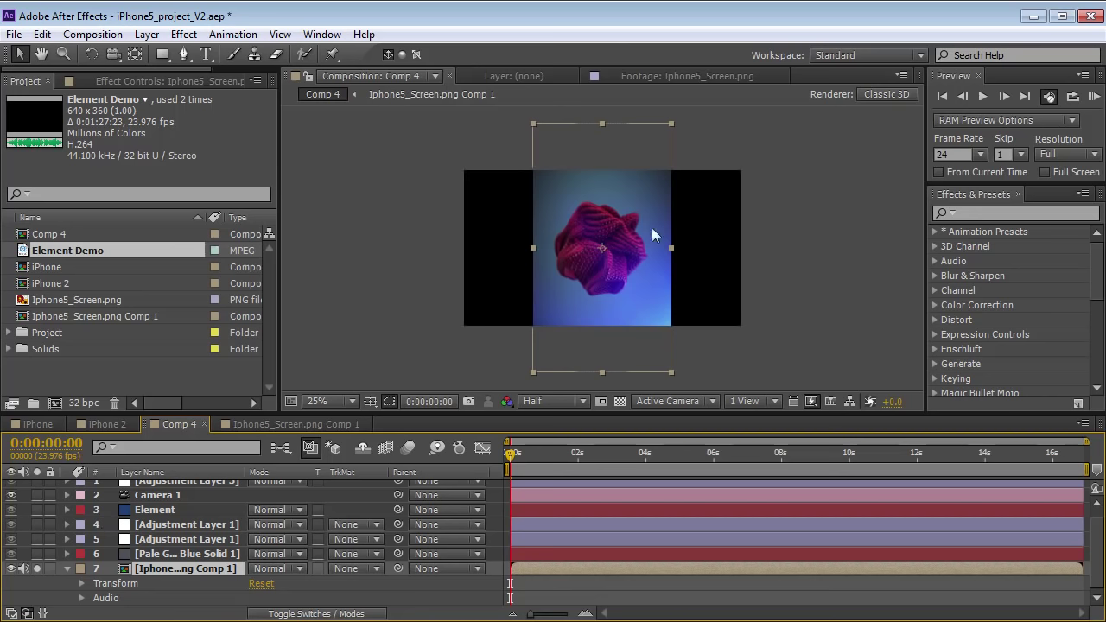
click(36, 569)
click(24, 570)
click(11, 568)
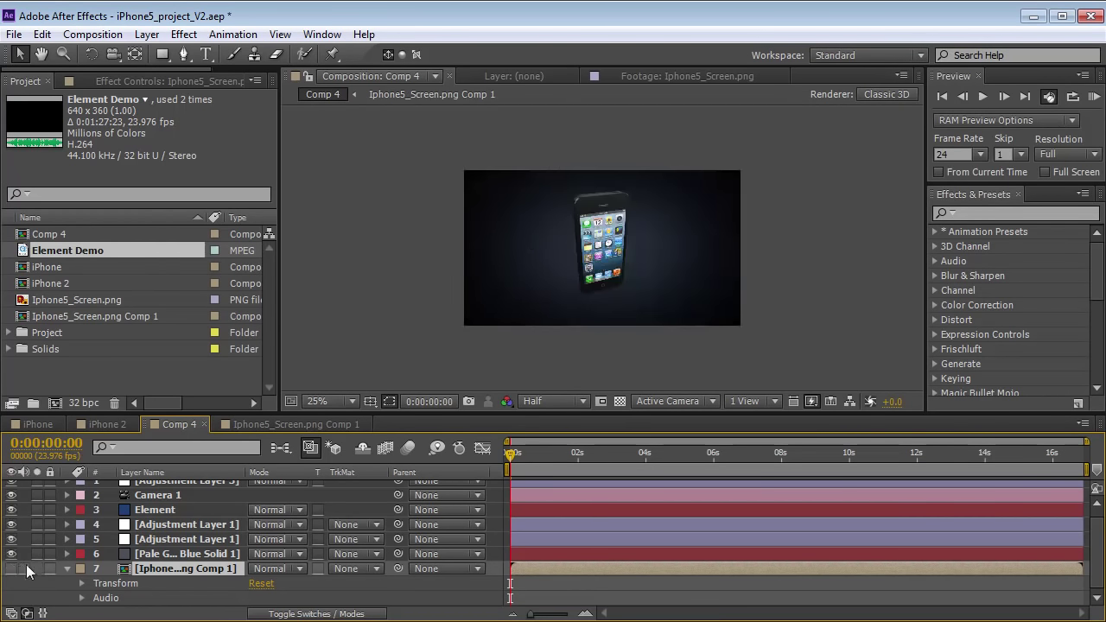
Step: Open Scene Setup for the Element layer and frame the whole iPhone5 model in the preview
click(156, 510)
click(109, 77)
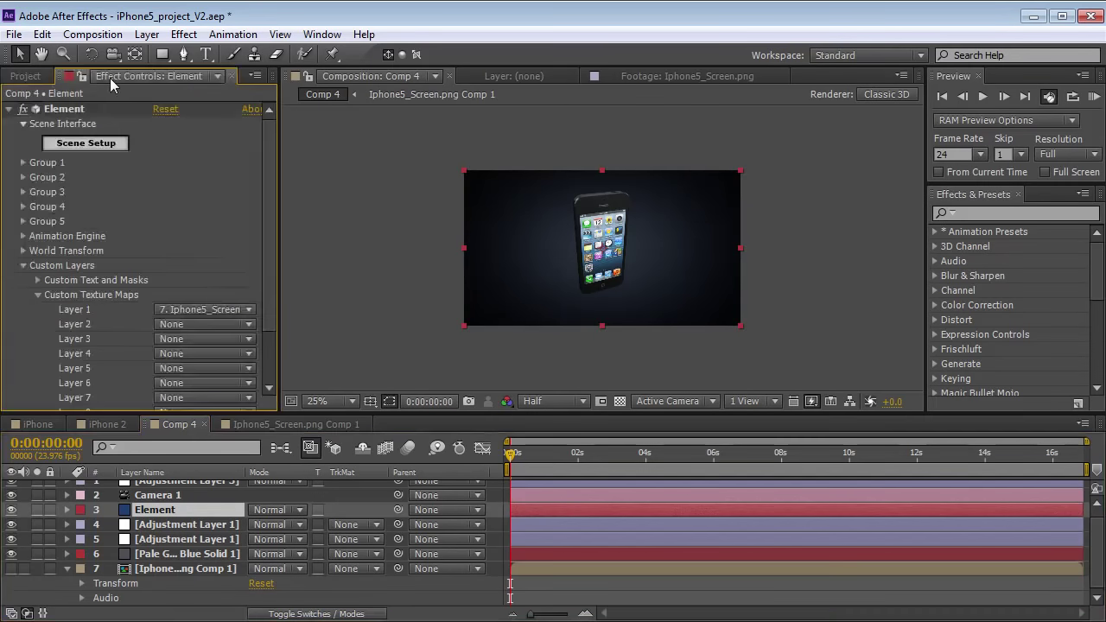
click(93, 144)
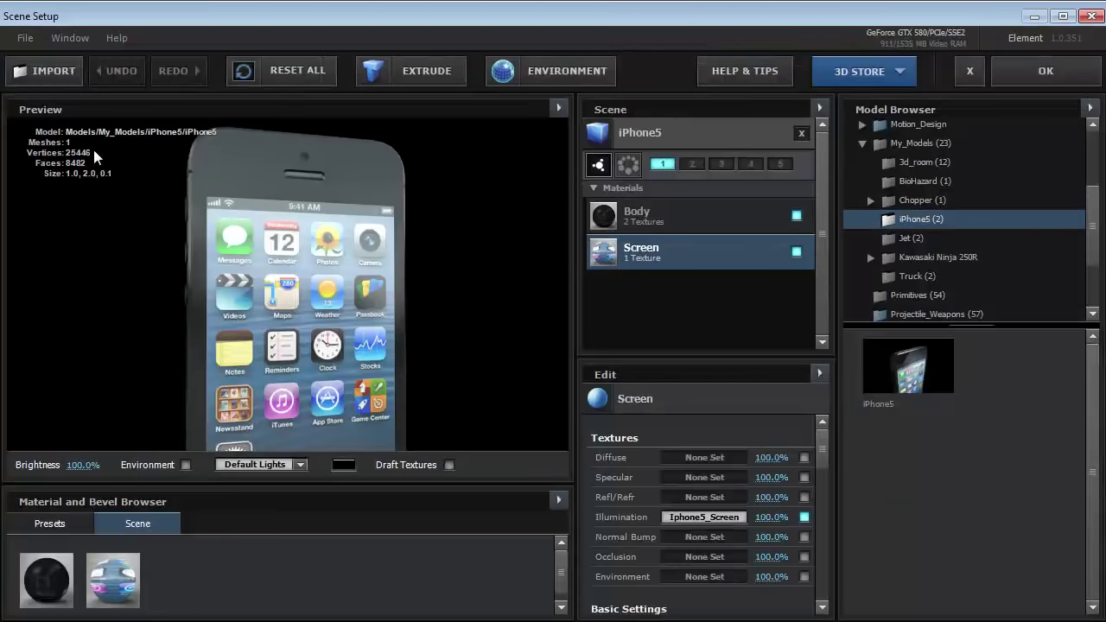
drag(365, 336, 352, 296)
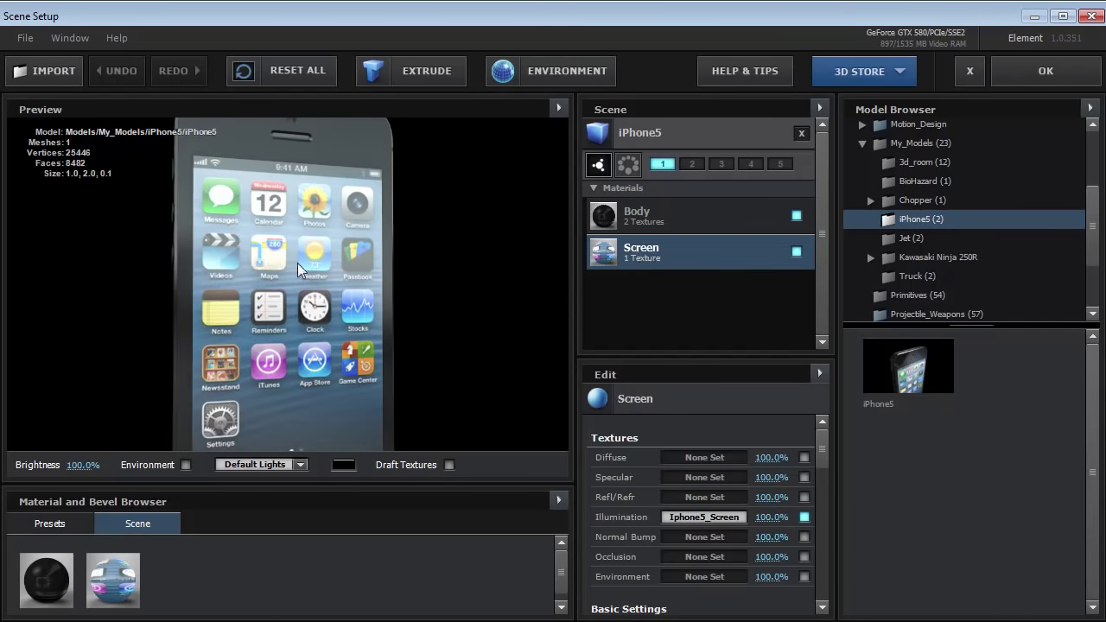
scroll(297, 262, down, 2)
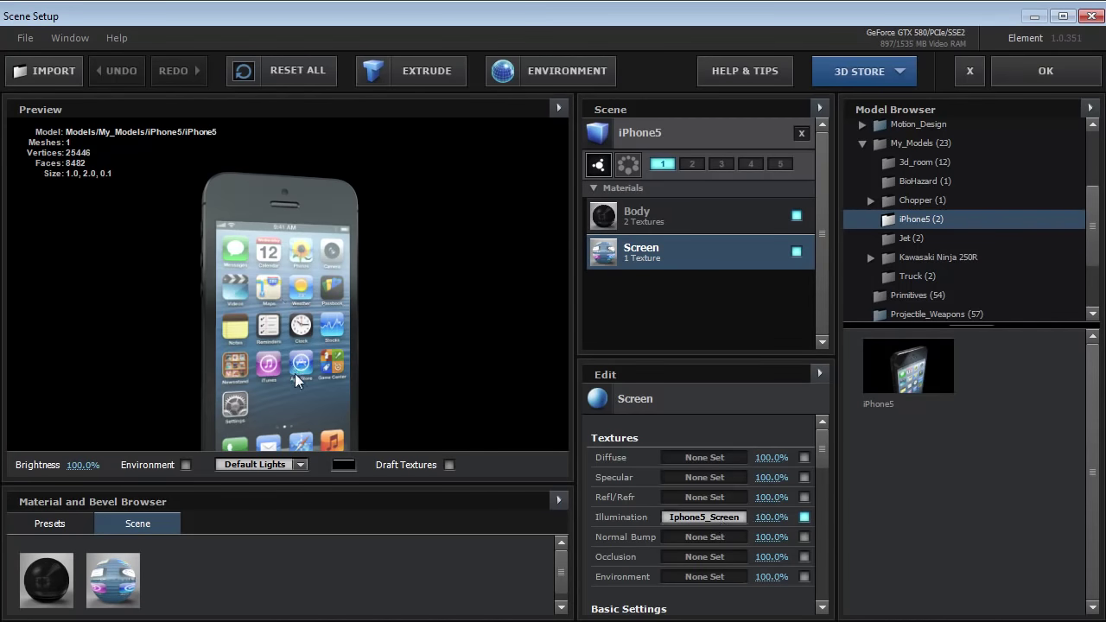
drag(295, 374, 279, 281)
Step: Check the illuminated screen with the preview brightness at 0%, and restore the brightness to 100%
click(83, 464)
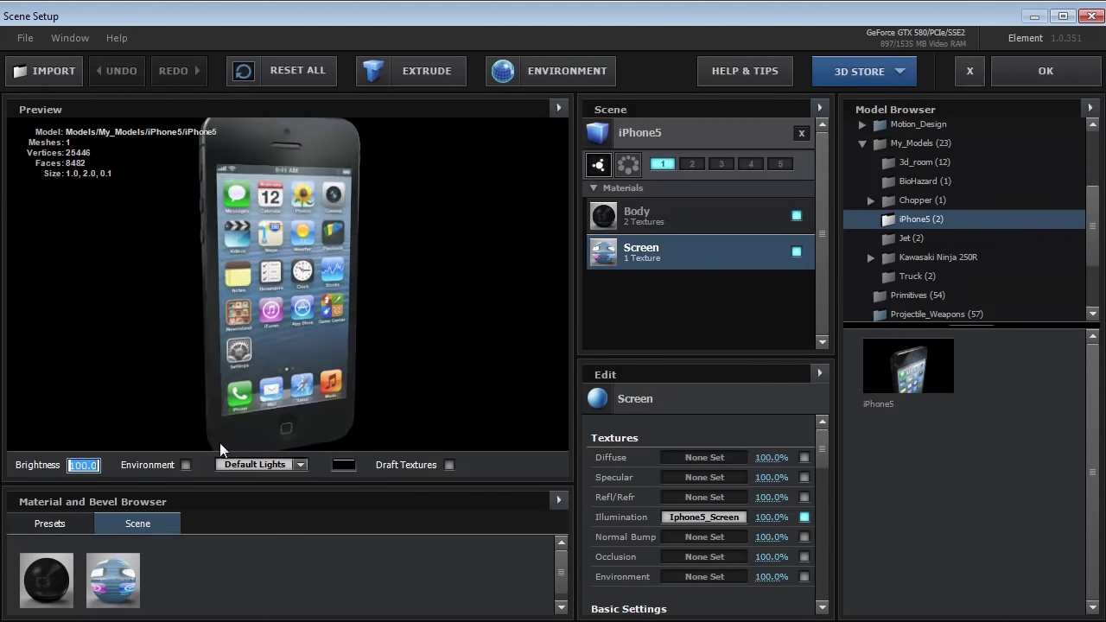
text(0)
key(Return)
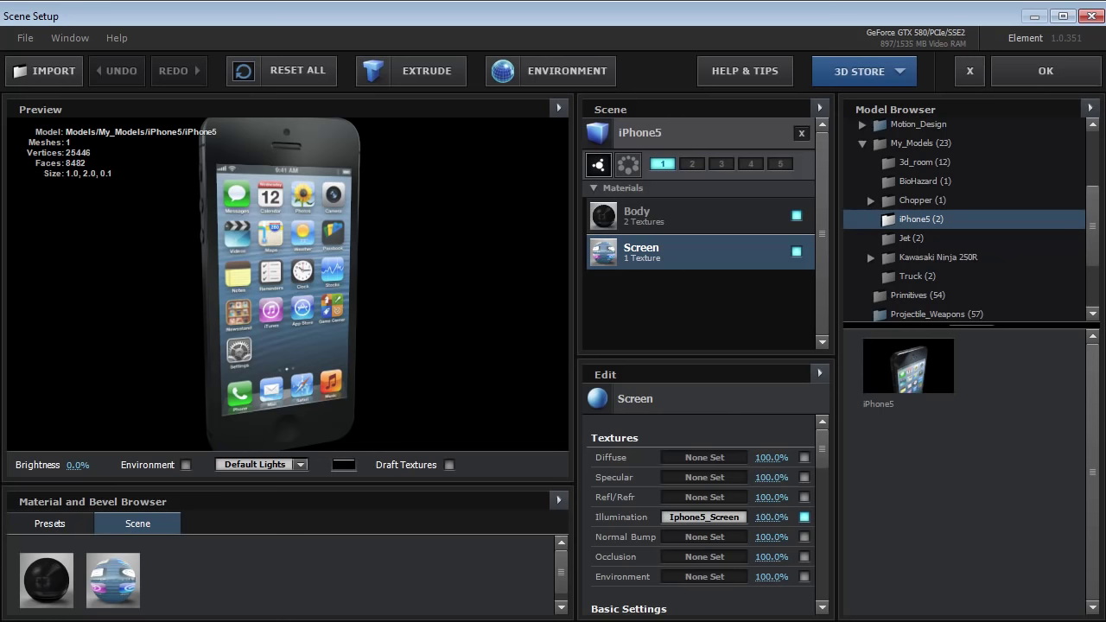
click(78, 465)
text(100)
key(Return)
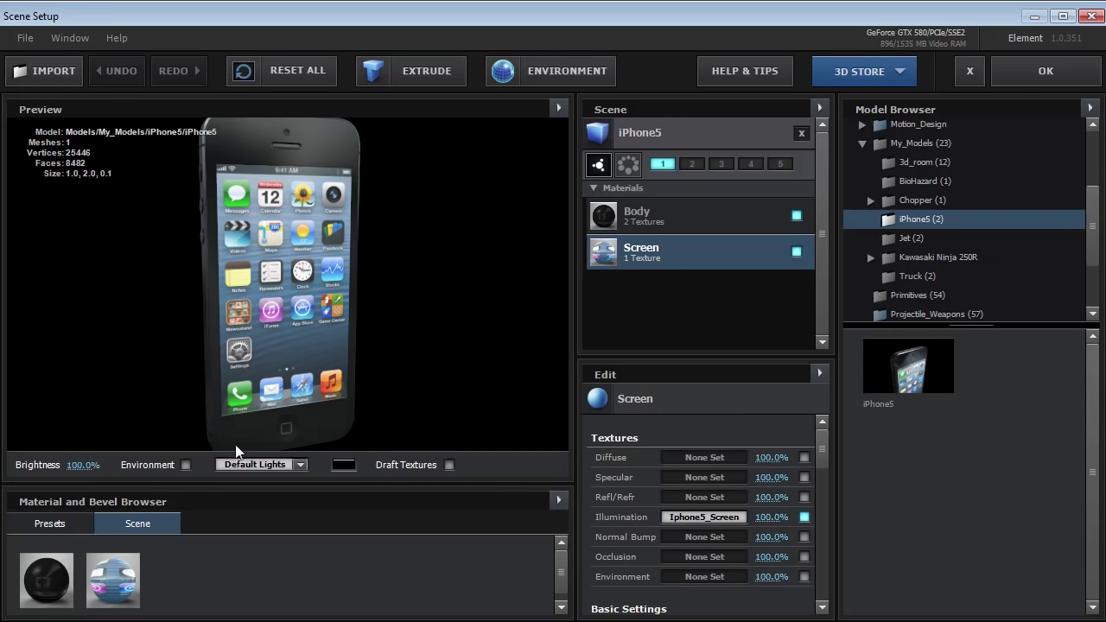
Step: Set the Screen material's Illumination texture to Custom Layer 1 and check the textured screen from several angles
click(696, 514)
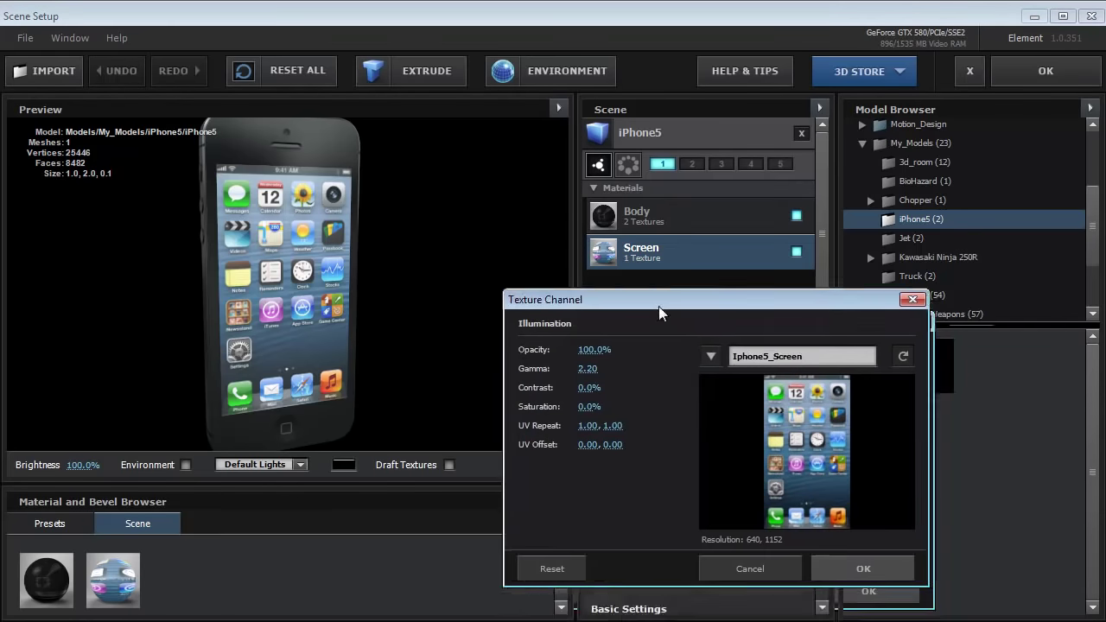
drag(658, 306, 639, 230)
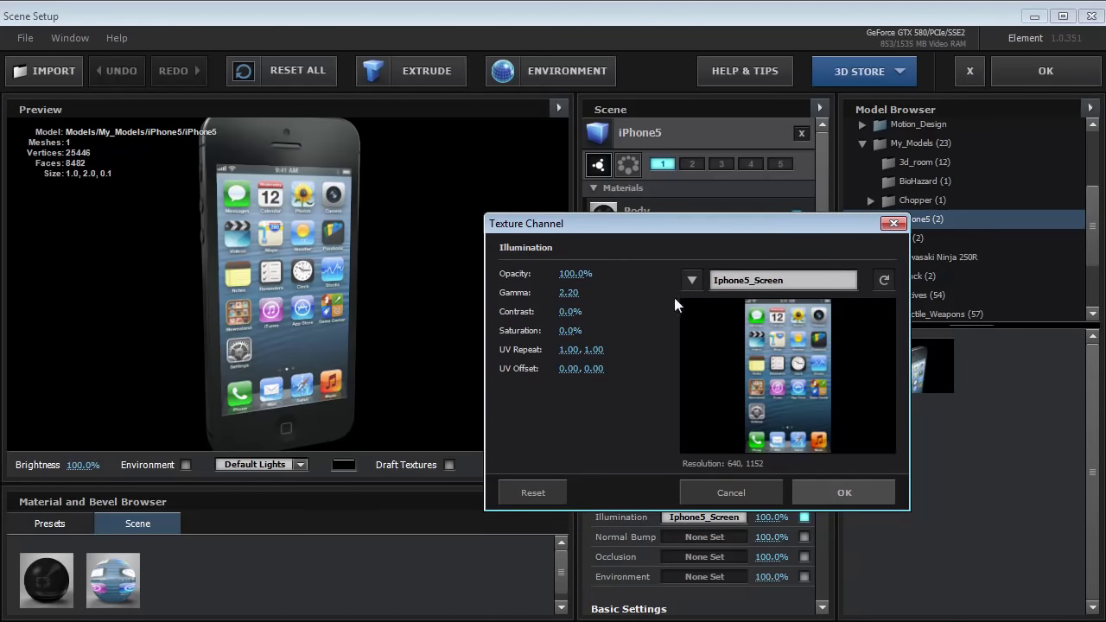
click(691, 280)
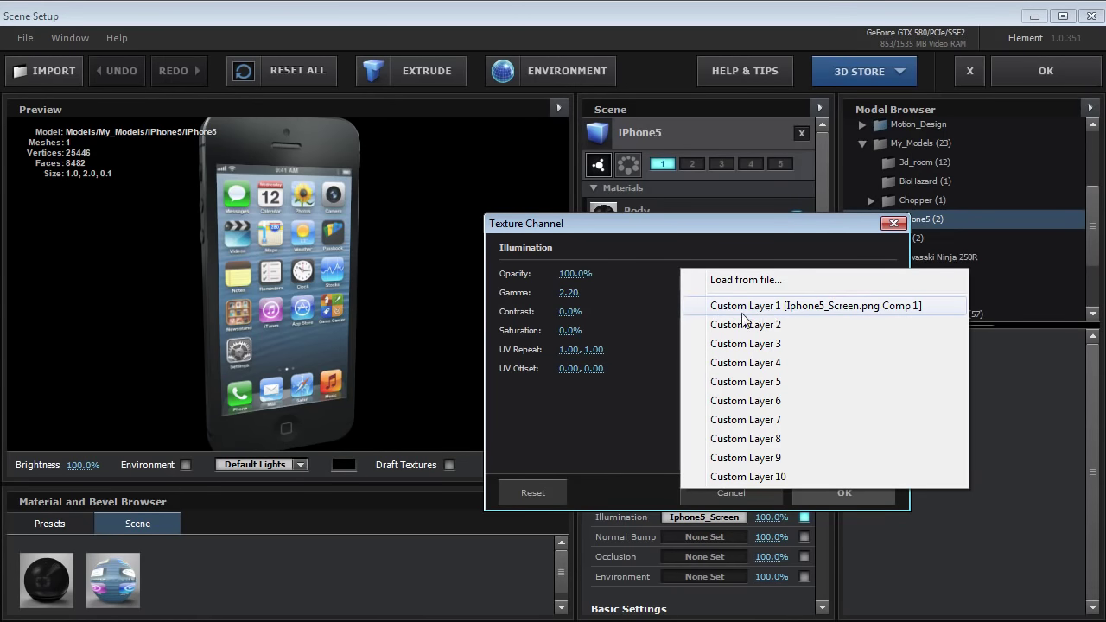
click(789, 307)
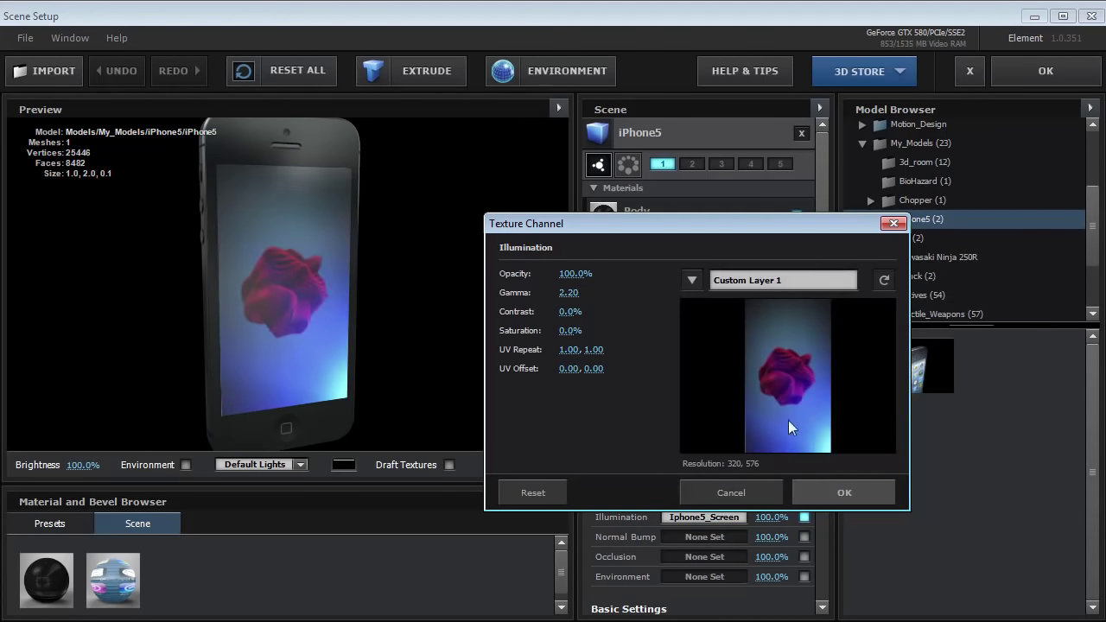
click(827, 494)
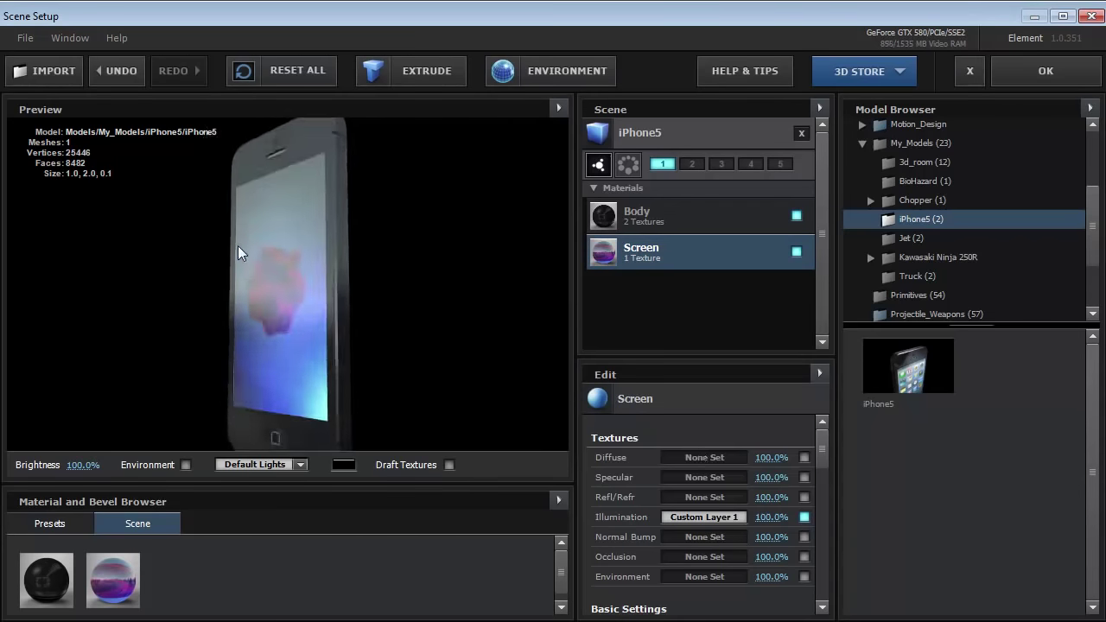
drag(237, 245, 336, 274)
drag(432, 161, 322, 280)
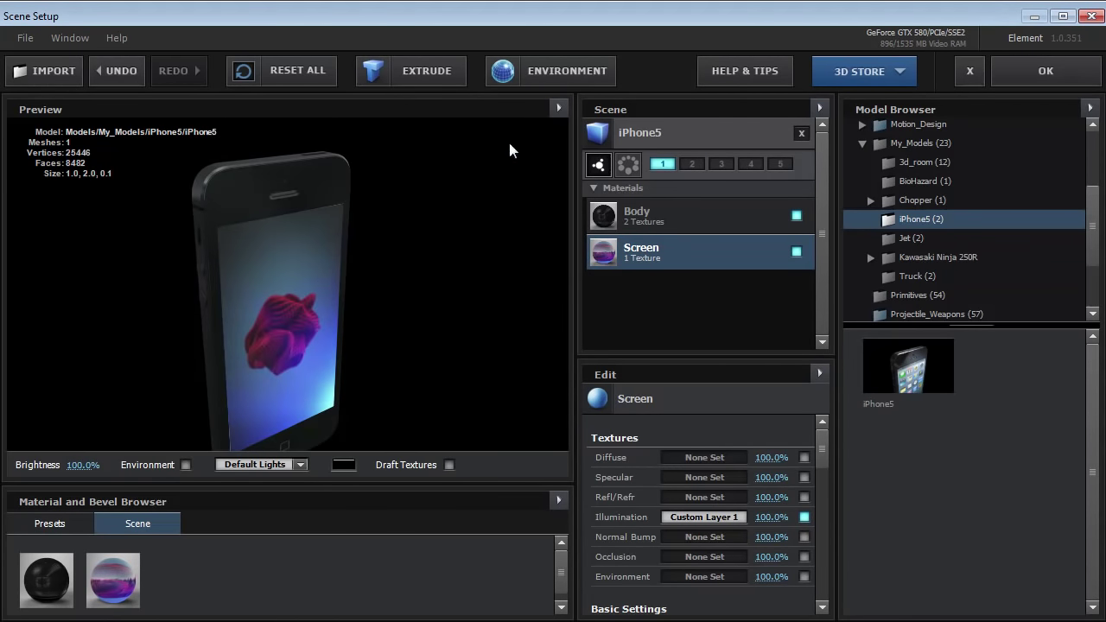
Step: Set the scene environment to Studio, inspect the reflections on the phone, and accept the scene setup
click(544, 69)
click(549, 247)
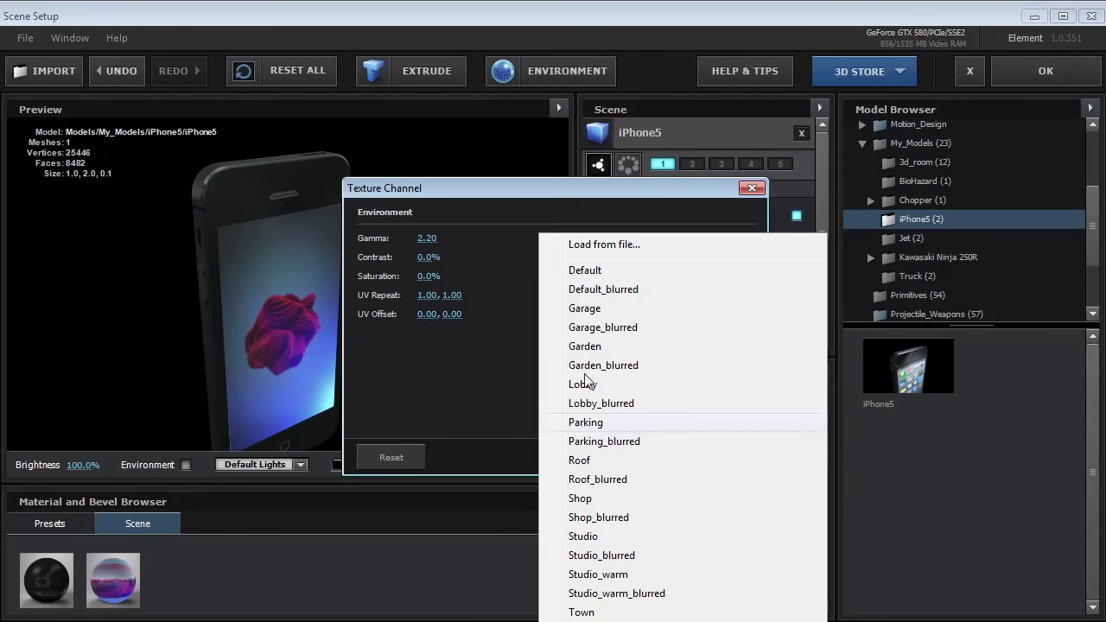
click(609, 536)
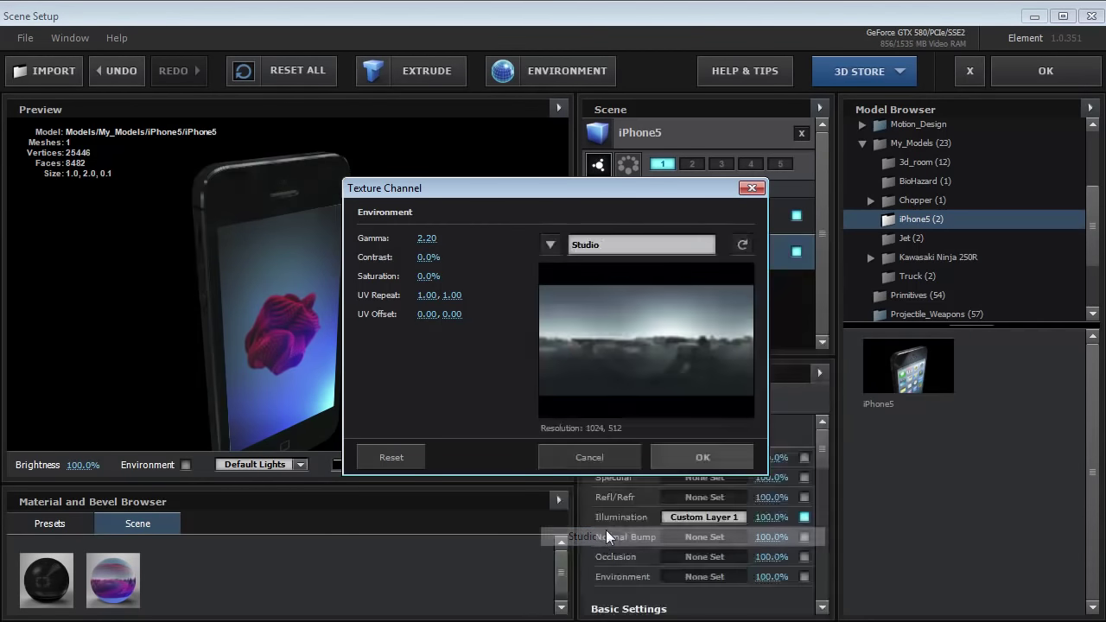
click(695, 457)
drag(173, 278, 258, 304)
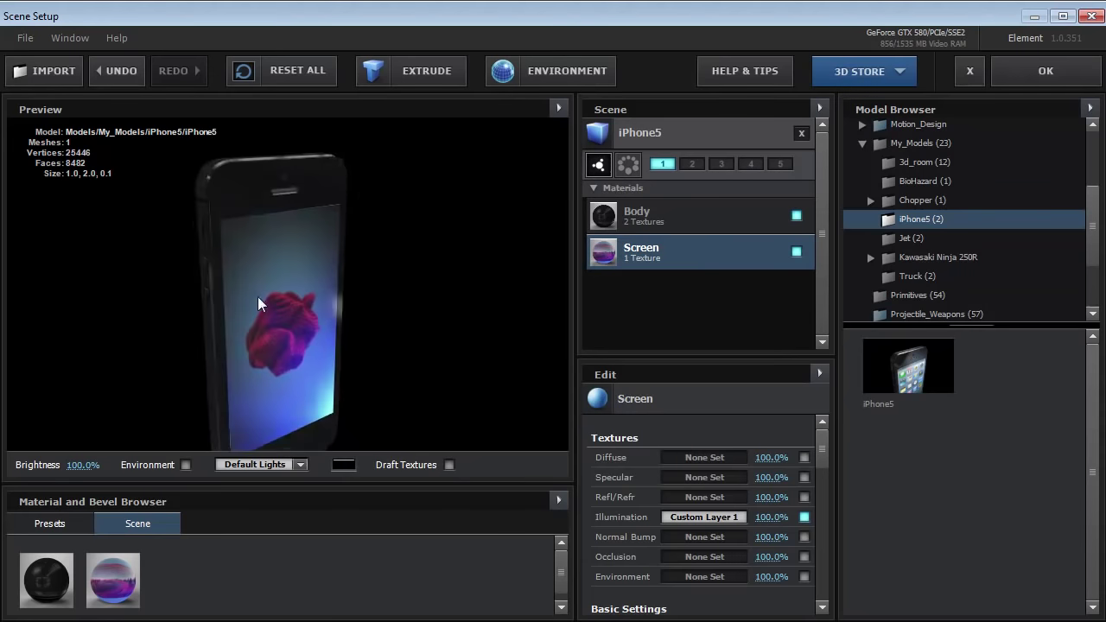
drag(232, 158, 152, 331)
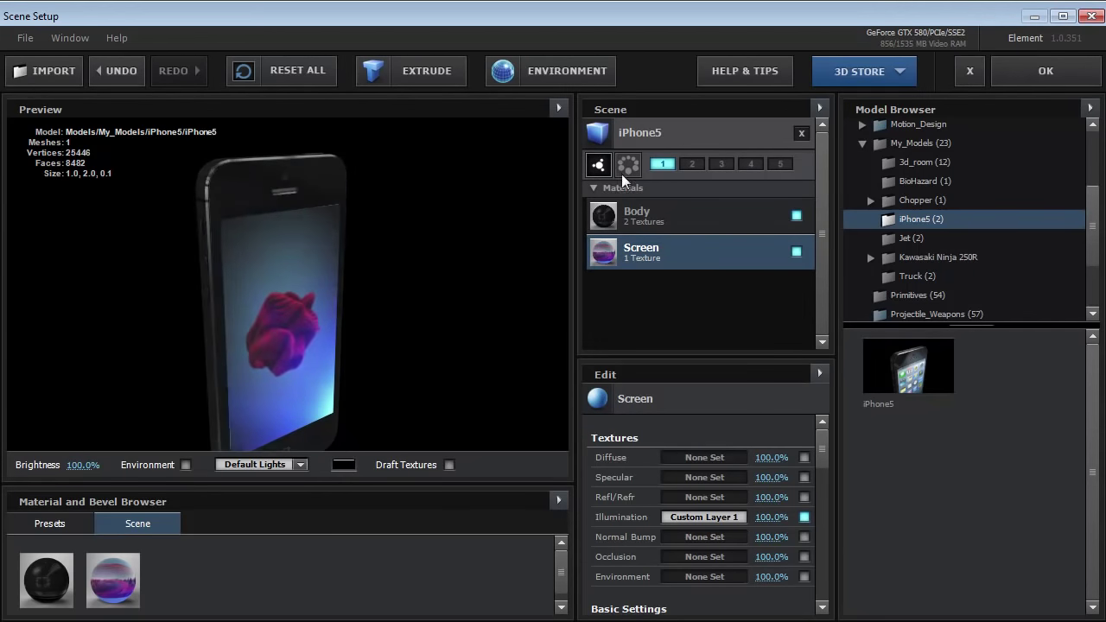
click(1022, 83)
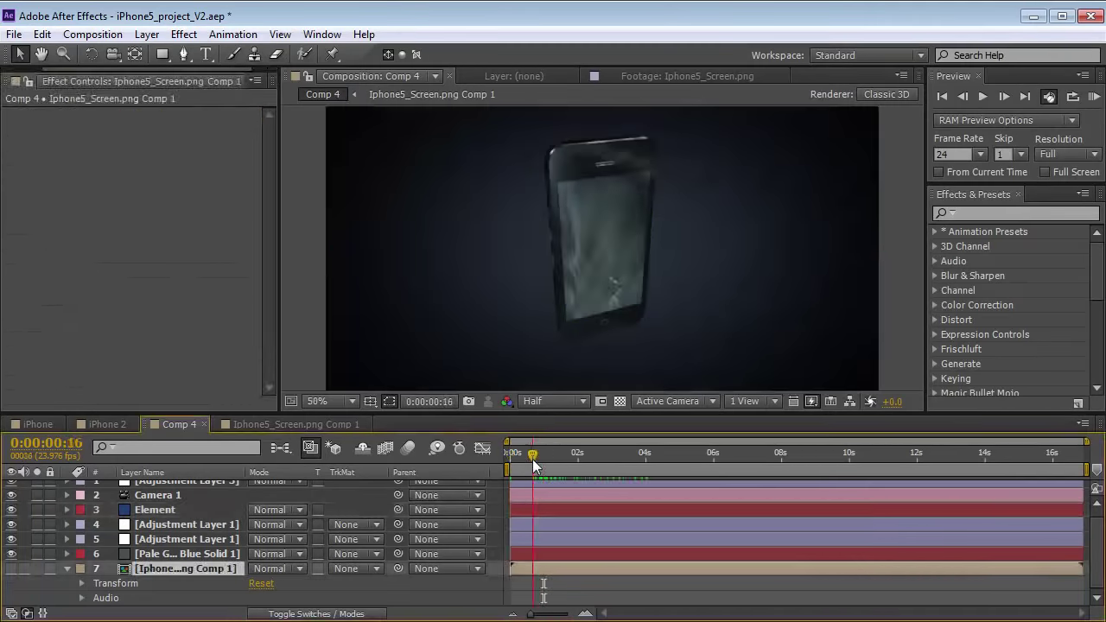
Step: Add Point of Interest and Position keyframes to Camera 1 and move both to 0 seconds
drag(530, 461, 631, 460)
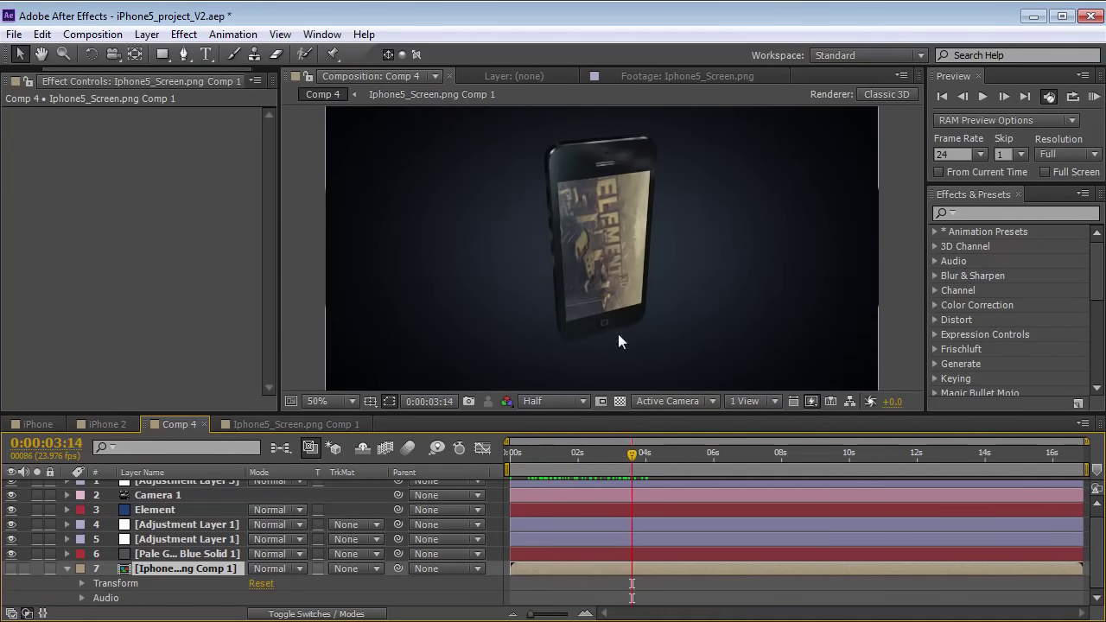
click(157, 497)
key(p)
key(shift+a)
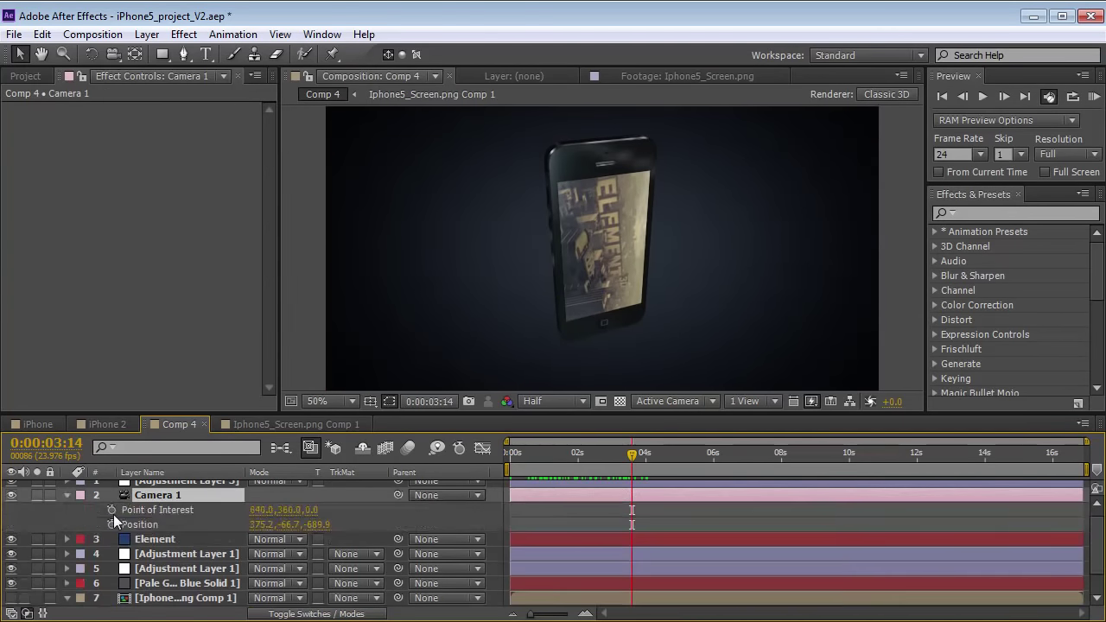
click(111, 511)
click(112, 523)
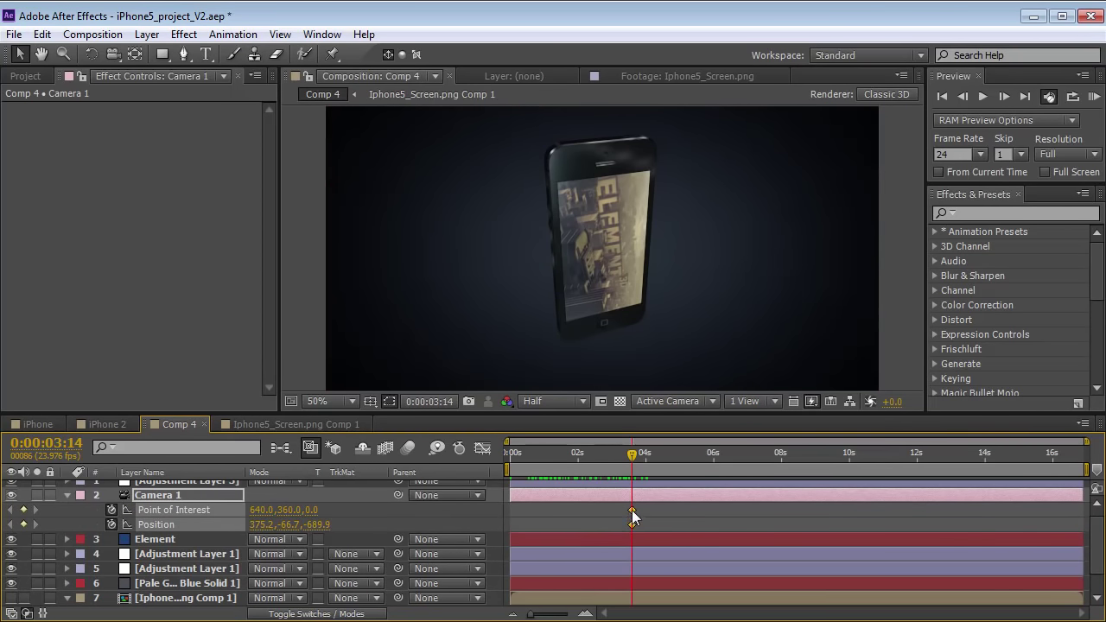
drag(631, 509, 531, 519)
Step: At 0:00:04:05, orbit Camera 1 around the phone to a Position of about 922, 75, -753, and preview the move
drag(630, 455, 652, 455)
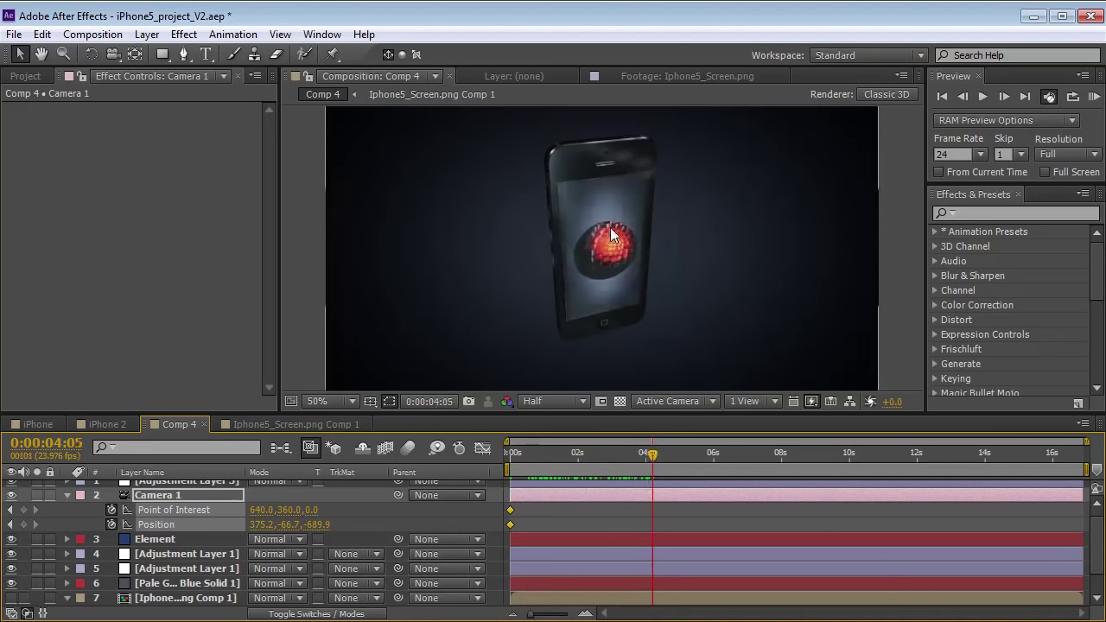
key(c)
drag(642, 254, 601, 251)
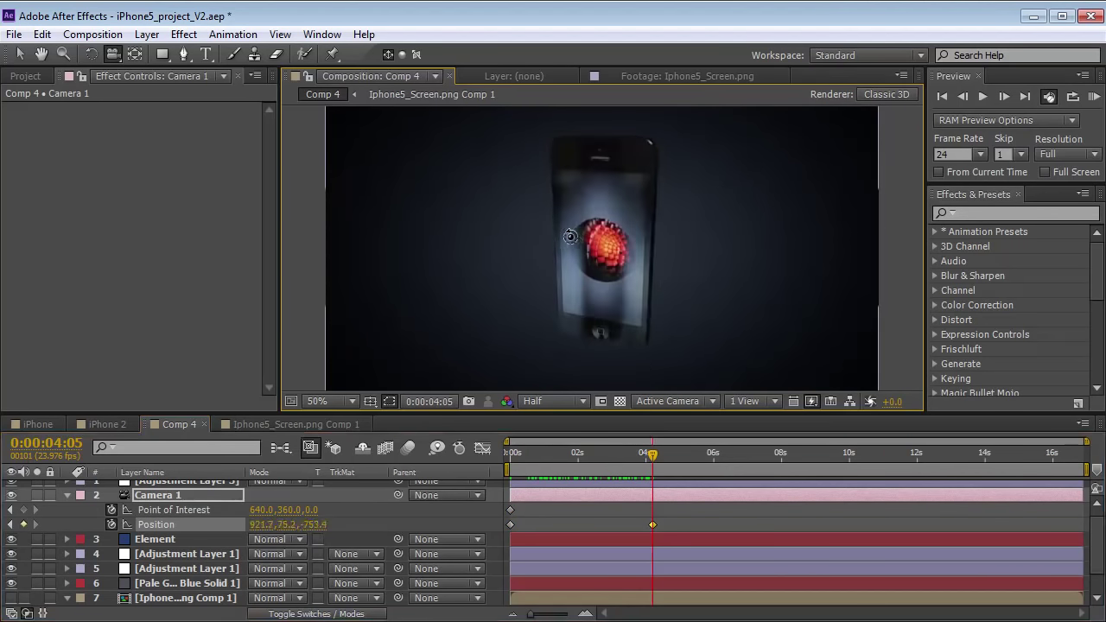
key(v)
drag(652, 453, 561, 469)
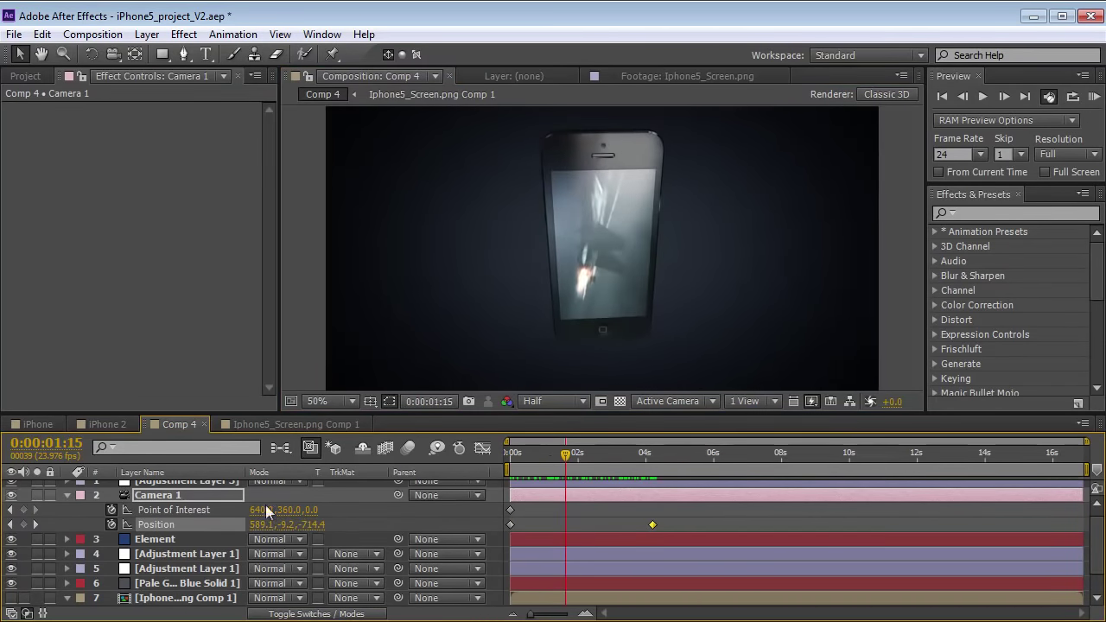
Step: Select the Element layer and reveal the Rotation settings of Group 1's Particle Look
click(155, 539)
click(23, 162)
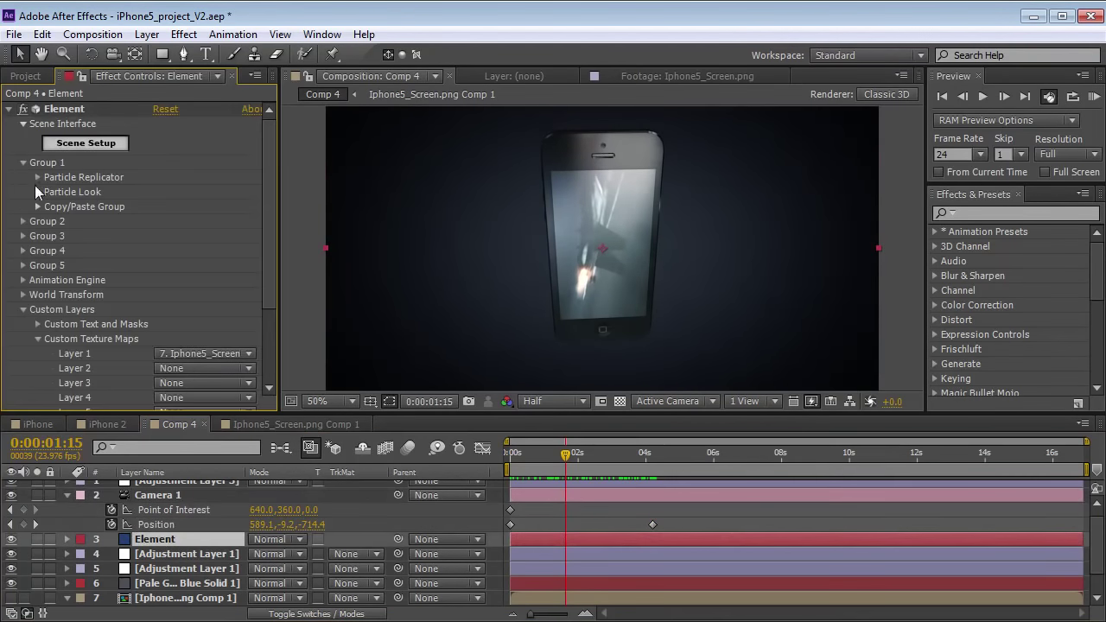
click(37, 192)
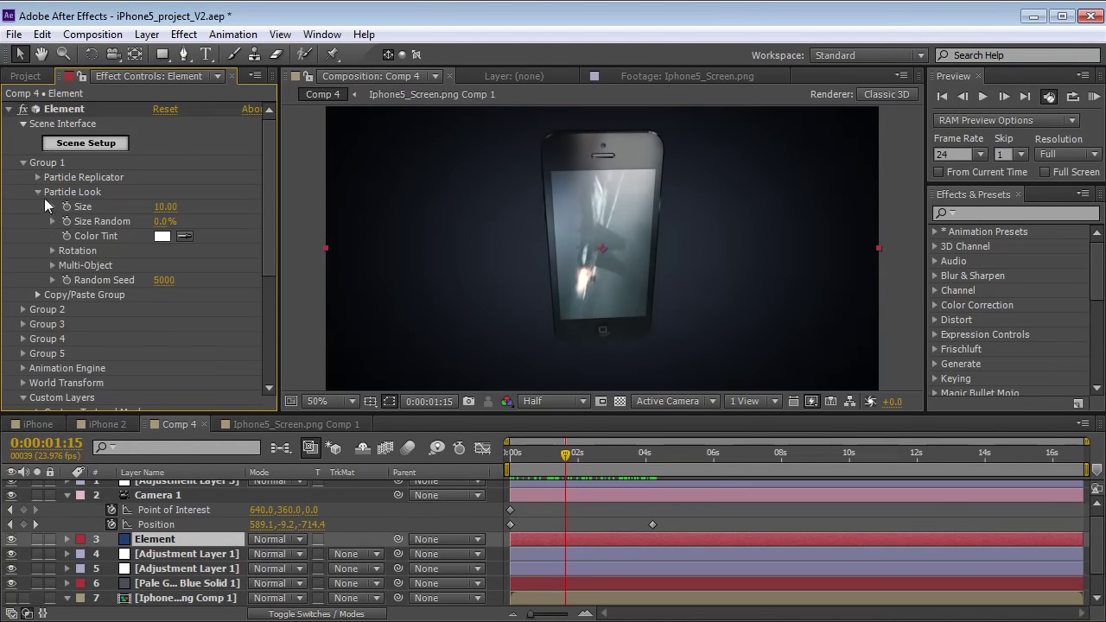
click(53, 251)
Step: Try adjusting the Size and Y rotation of Group 1's Particle Look, undoing the size change
drag(162, 207, 107, 247)
key(ctrl+z)
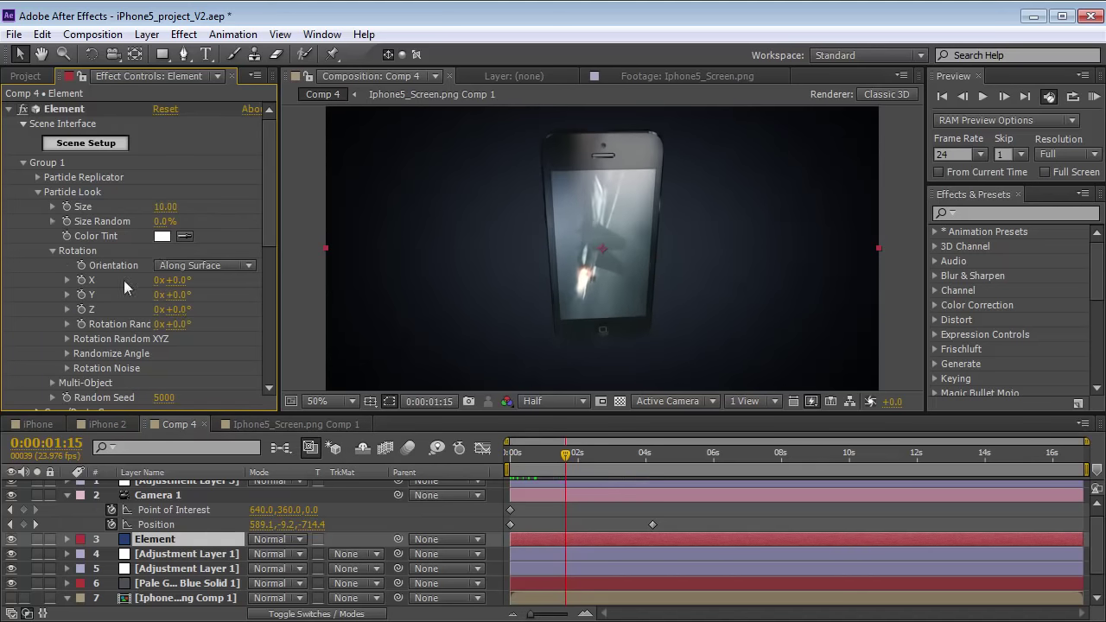
mouse_move(180, 300)
mouse_down()
mouse_move(216, 293)
mouse_move(183, 299)
mouse_up()
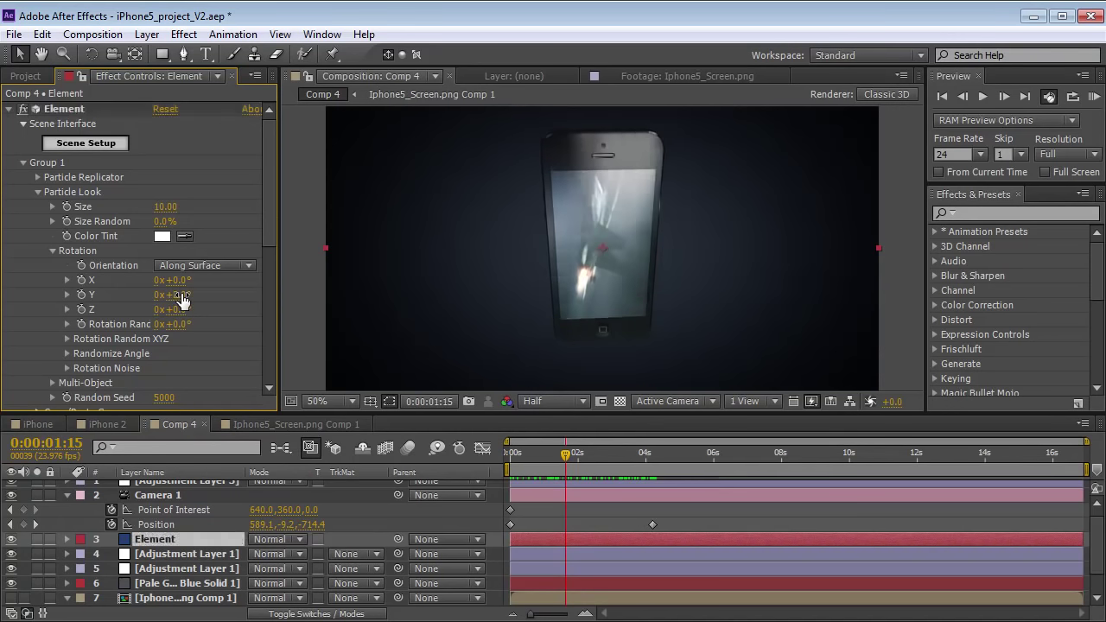
Step: Keyframe Group 1's Y rotation from 0° at about 1 second to 360° at 0:00:01:18
click(547, 451)
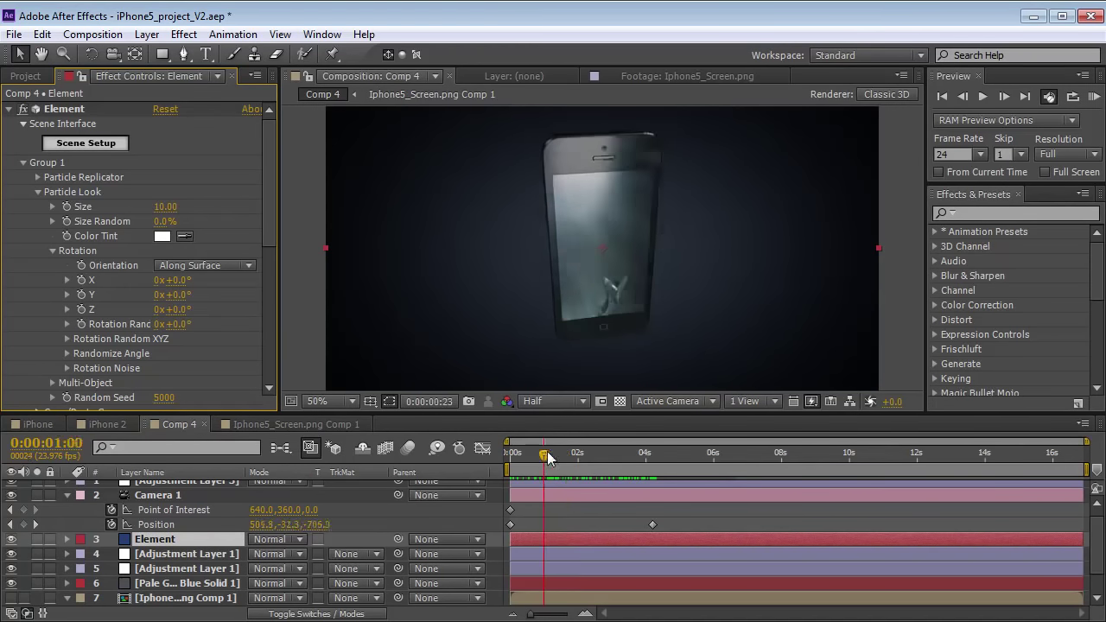
click(81, 294)
drag(547, 470, 575, 458)
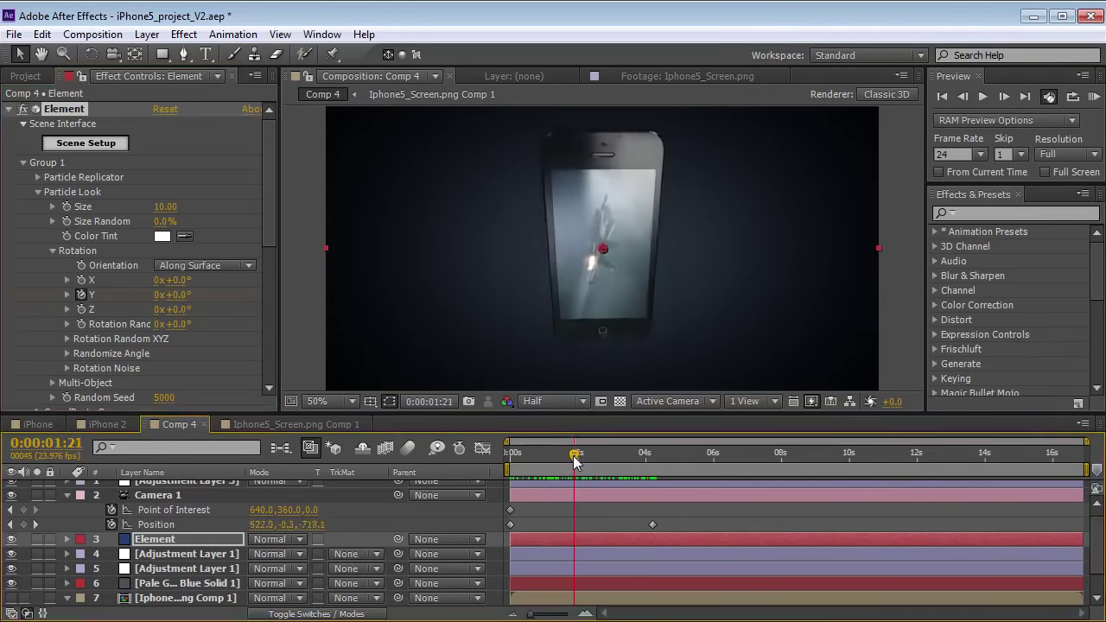
key(u)
drag(569, 558, 569, 552)
mouse_move(563, 460)
mouse_down()
mouse_move(547, 456)
mouse_move(568, 454)
mouse_up()
drag(181, 298, 183, 301)
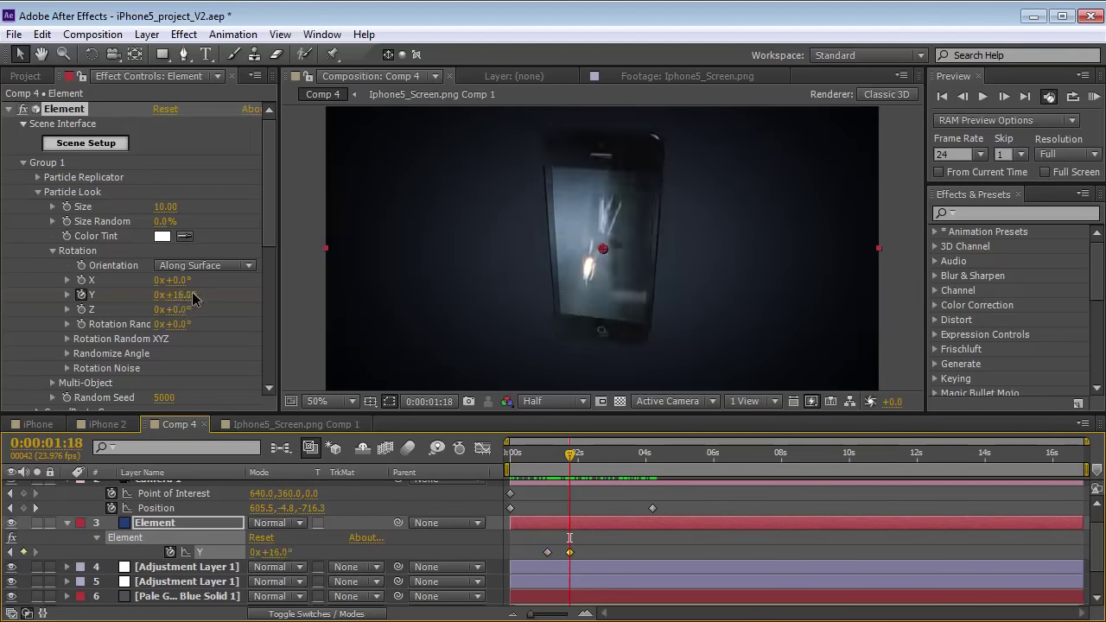
text(360)
key(Return)
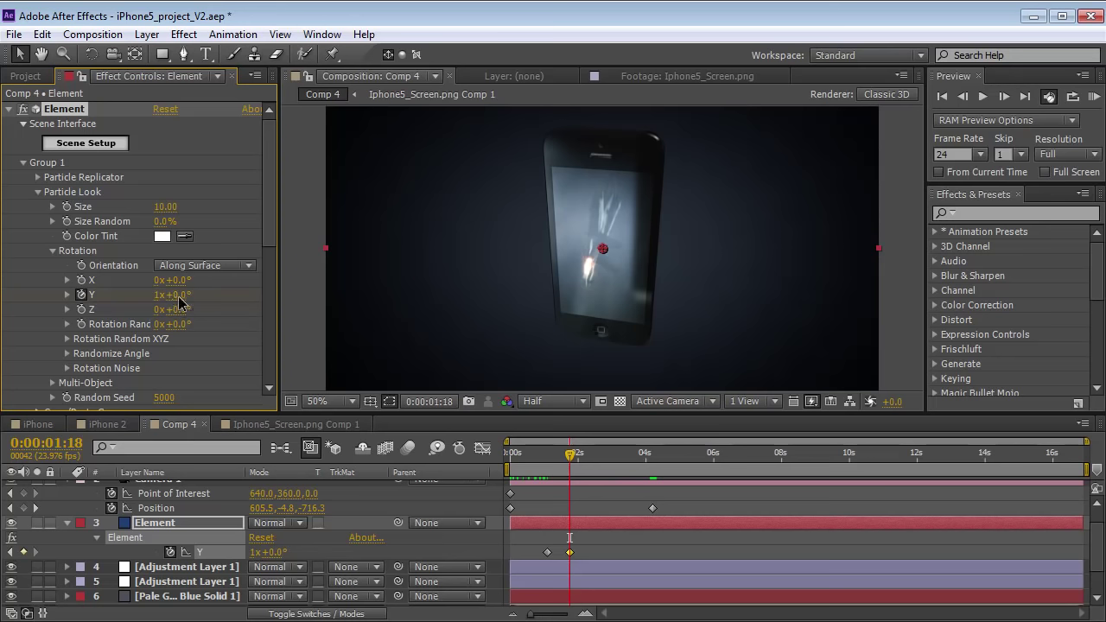
Step: Apply Easy Ease to both Y rotation keyframes of the Element layer and preview the phone's spin
mouse_move(559, 474)
mouse_down()
mouse_move(548, 471)
mouse_move(574, 471)
mouse_up()
drag(580, 546, 534, 566)
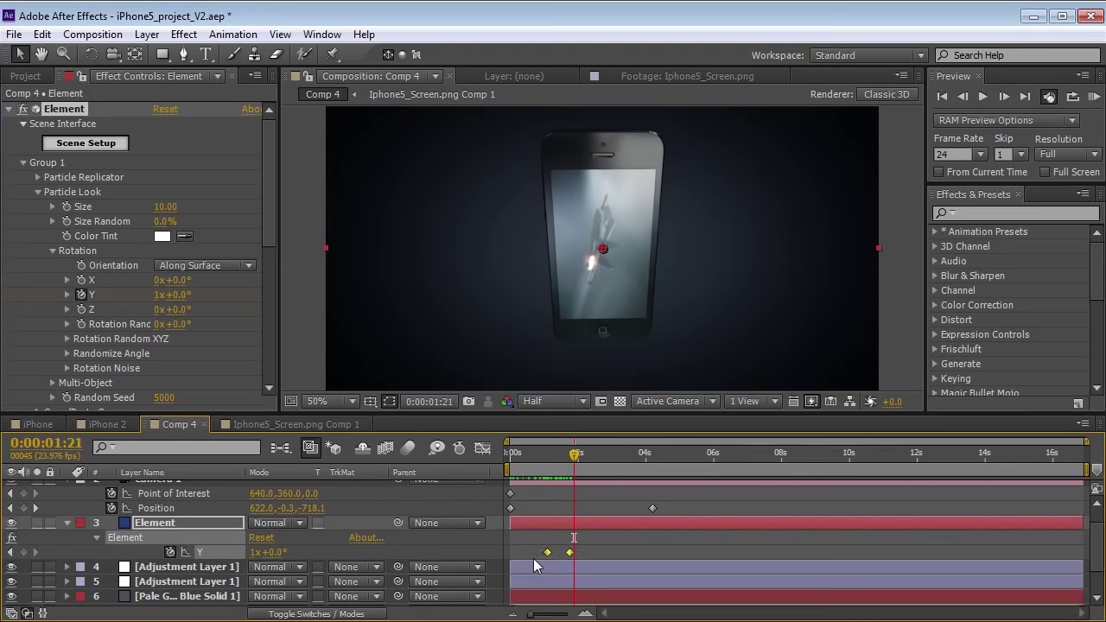
key(F9)
mouse_move(574, 455)
mouse_down()
mouse_move(521, 463)
mouse_move(558, 465)
mouse_up()
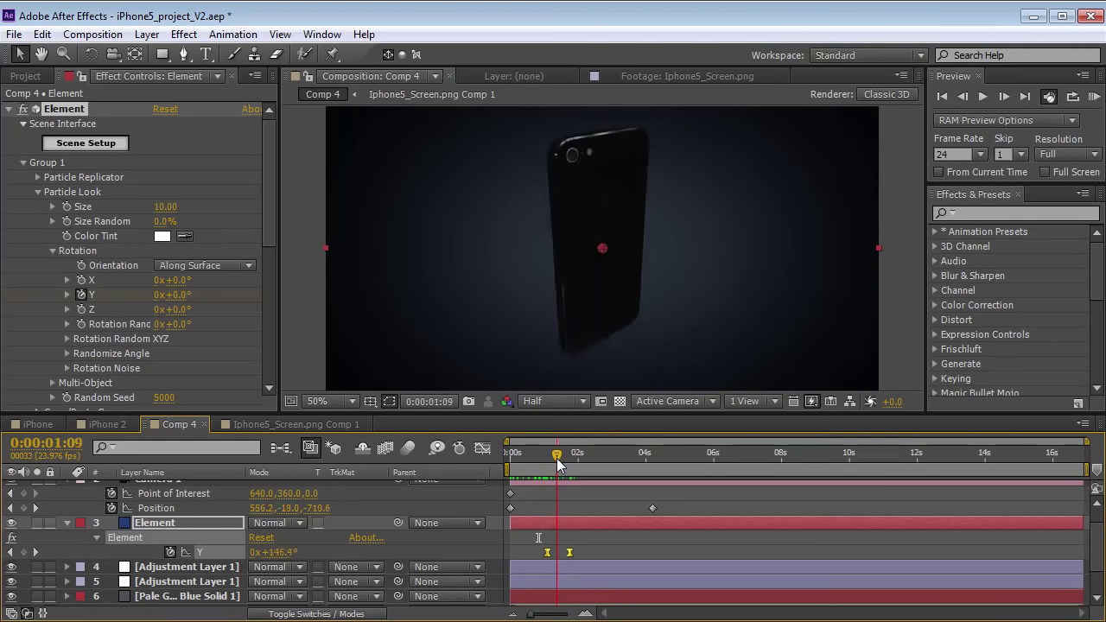
scroll(600, 528, down, 2)
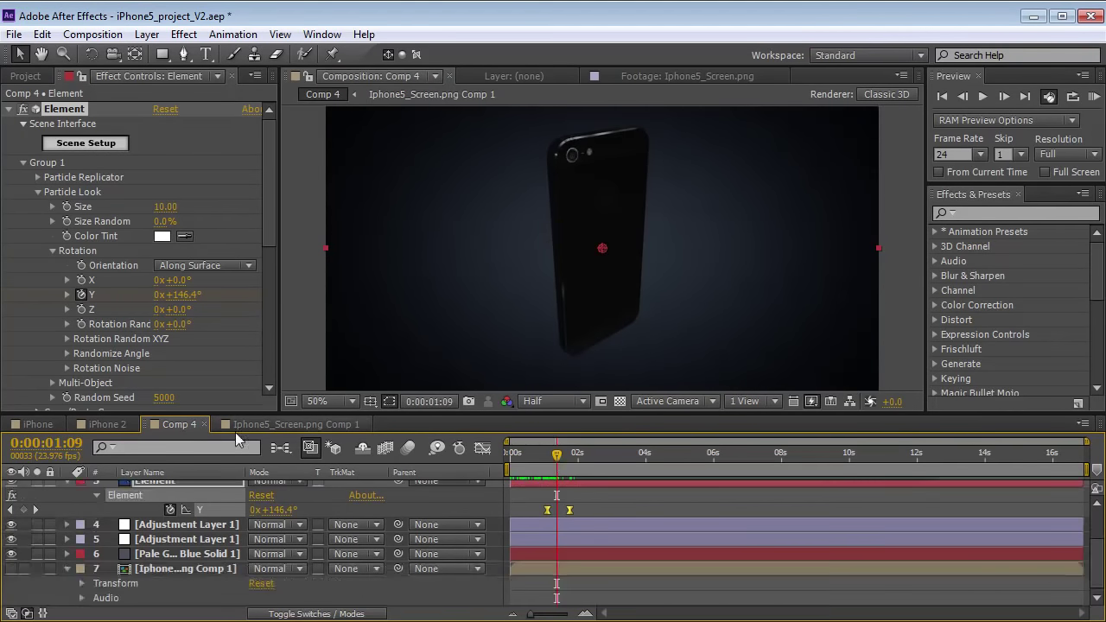
Step: In the Iphone5_Screen.png comp, split the Element Demo layer at 0:00:01:09 and slip the second part to different footage
double_click(173, 567)
click(557, 499)
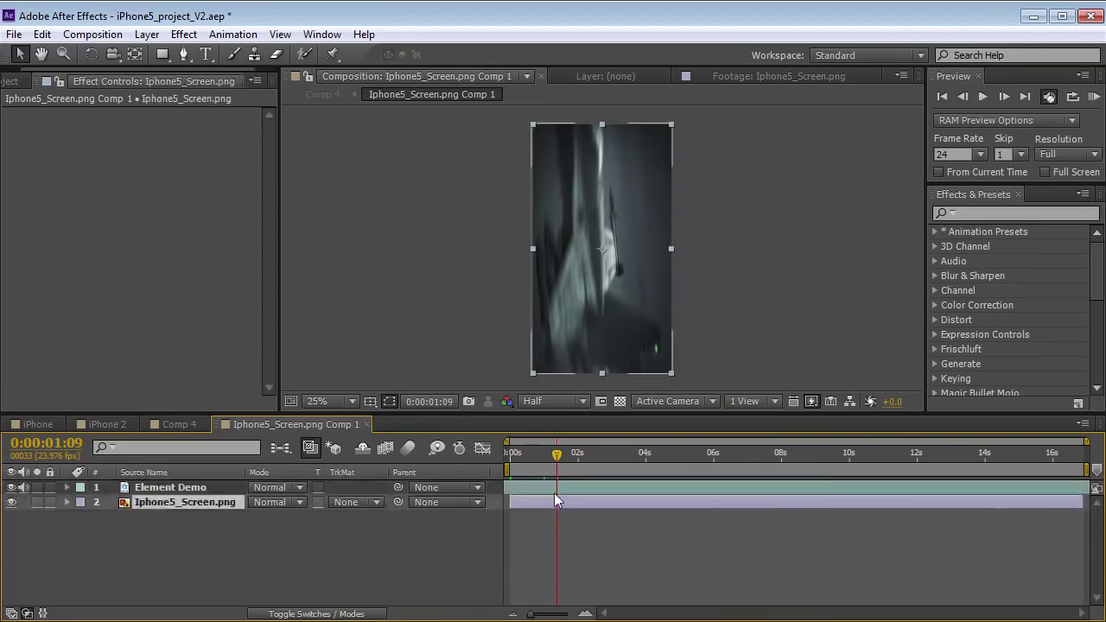
click(557, 487)
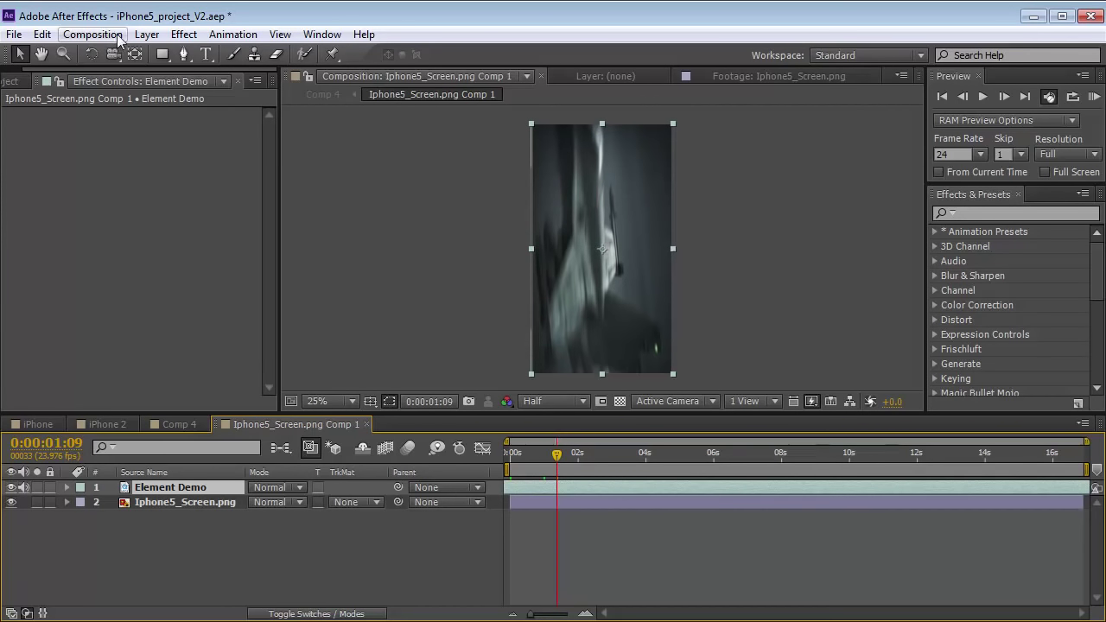
click(43, 34)
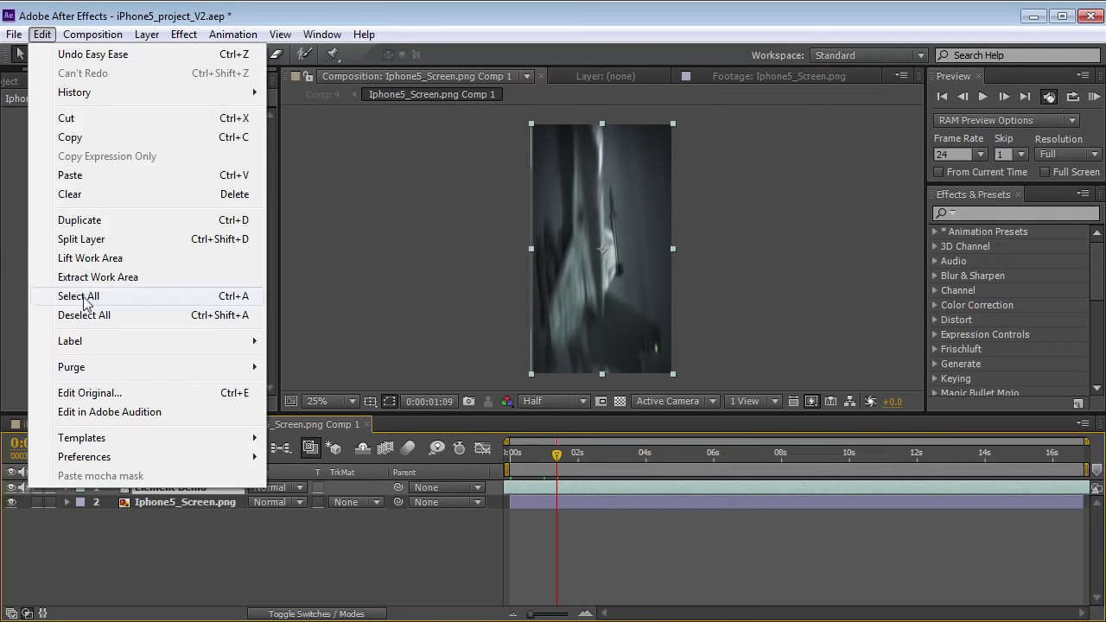
click(100, 247)
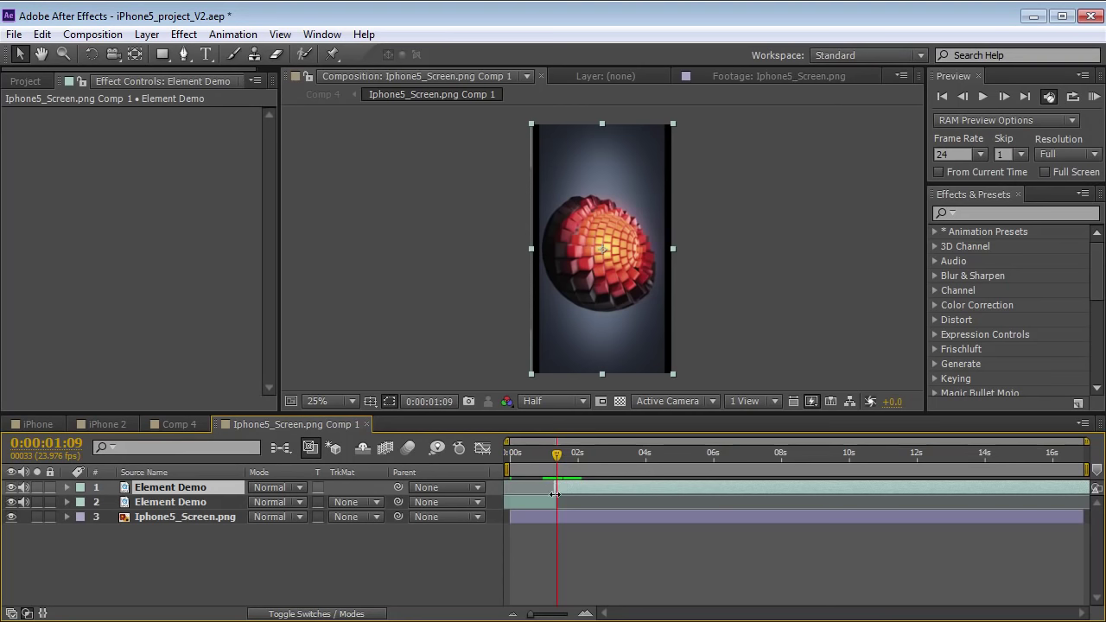
mouse_move(556, 458)
mouse_down()
mouse_move(539, 462)
mouse_move(567, 471)
mouse_move(550, 475)
mouse_move(554, 451)
mouse_move(571, 452)
mouse_move(536, 453)
mouse_move(646, 449)
mouse_move(539, 457)
mouse_move(550, 474)
mouse_move(571, 463)
mouse_move(548, 466)
mouse_up()
Step: In Comp 4, keyframe Group 1's X and Z rotation at 0°, aligned with the last Y keyframe and with Easy Ease
click(156, 425)
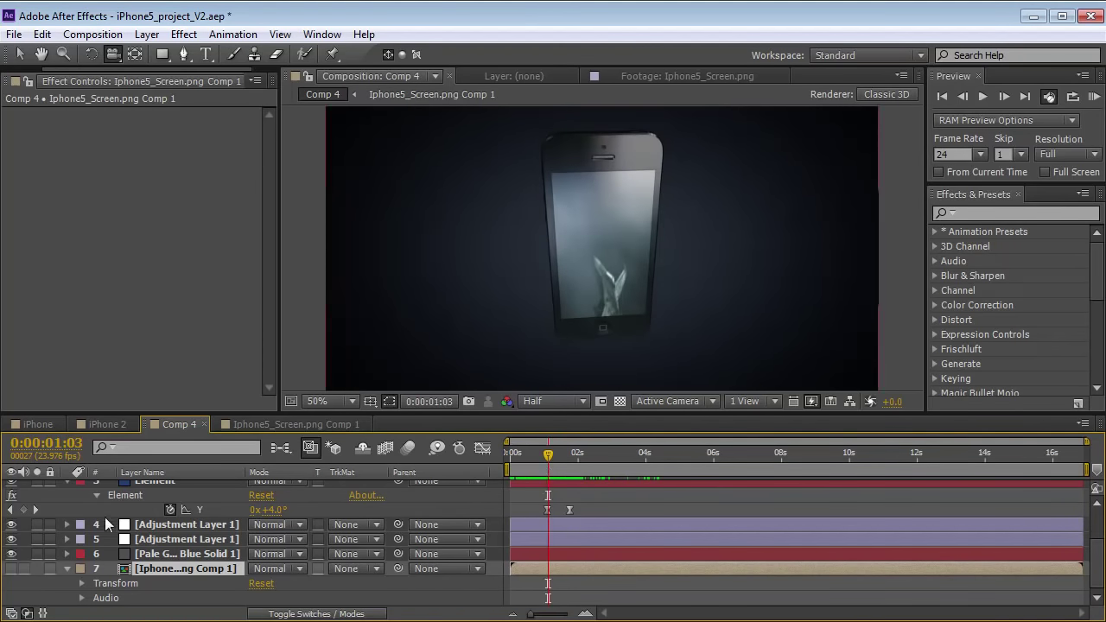
click(163, 492)
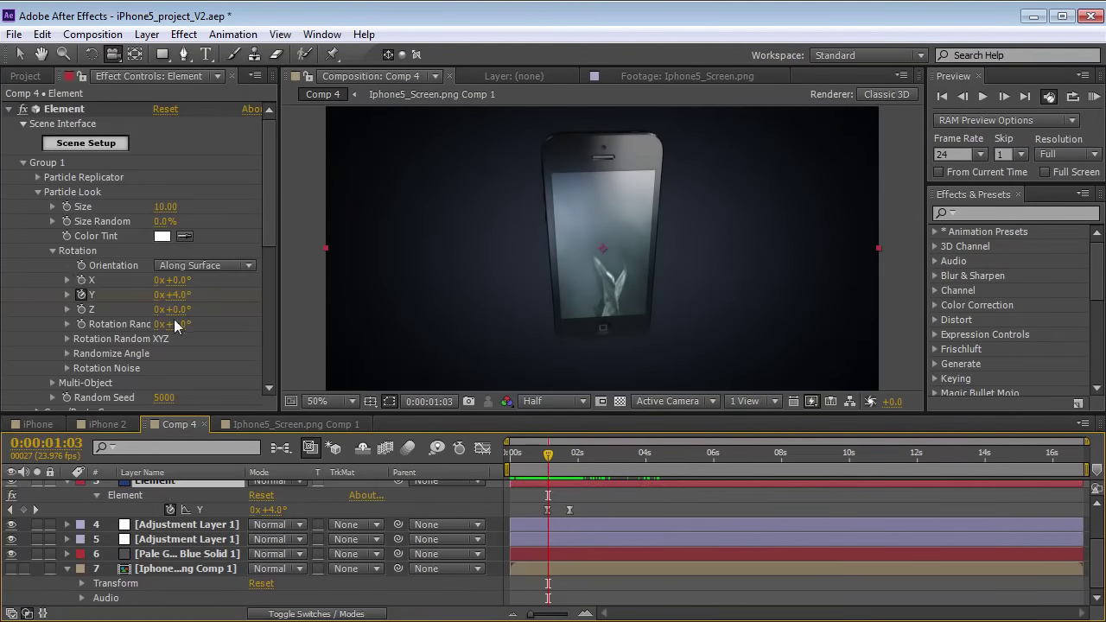
click(82, 309)
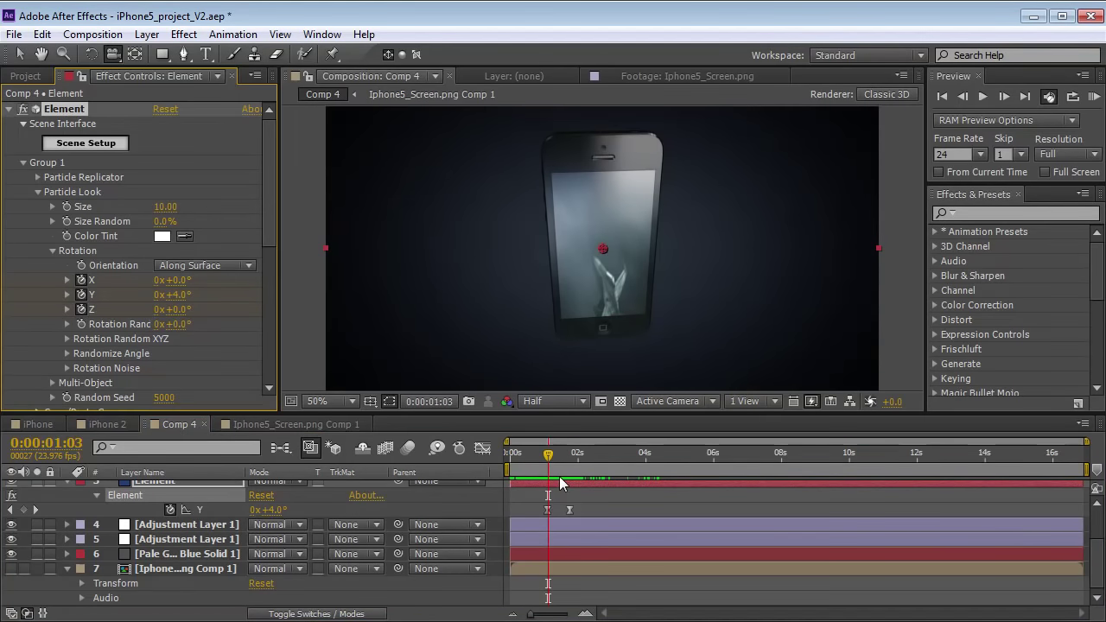
key(u)
drag(548, 515, 563, 545)
drag(581, 508, 564, 552)
key(F9)
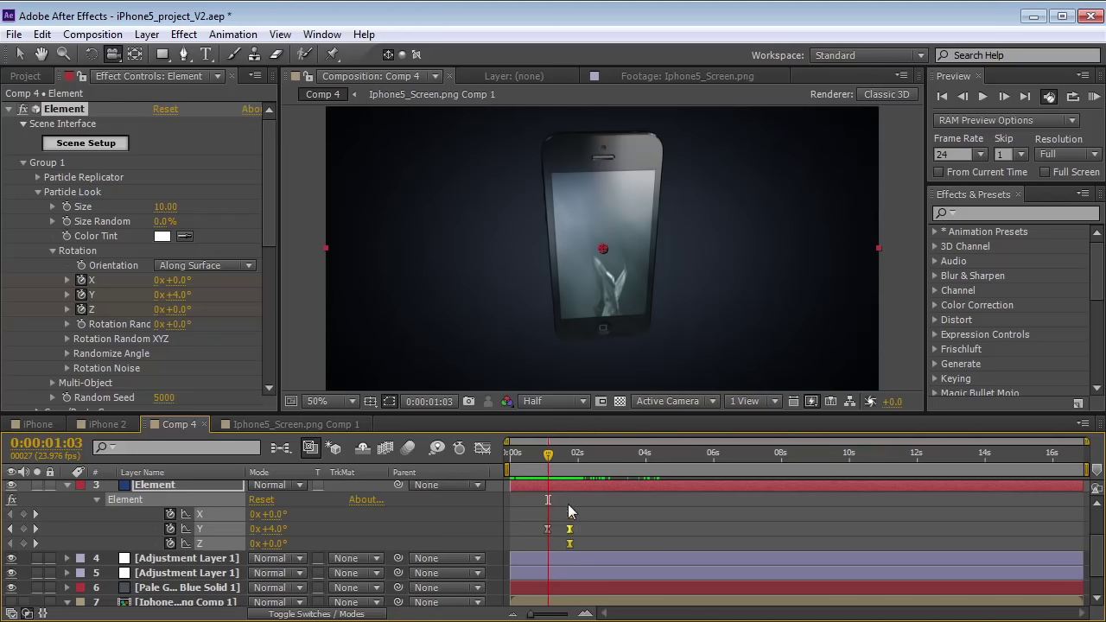
click(568, 503)
Step: Set Group 1's Z rotation to -90° at 0:00:01:02 and preview the turn
drag(570, 452, 548, 462)
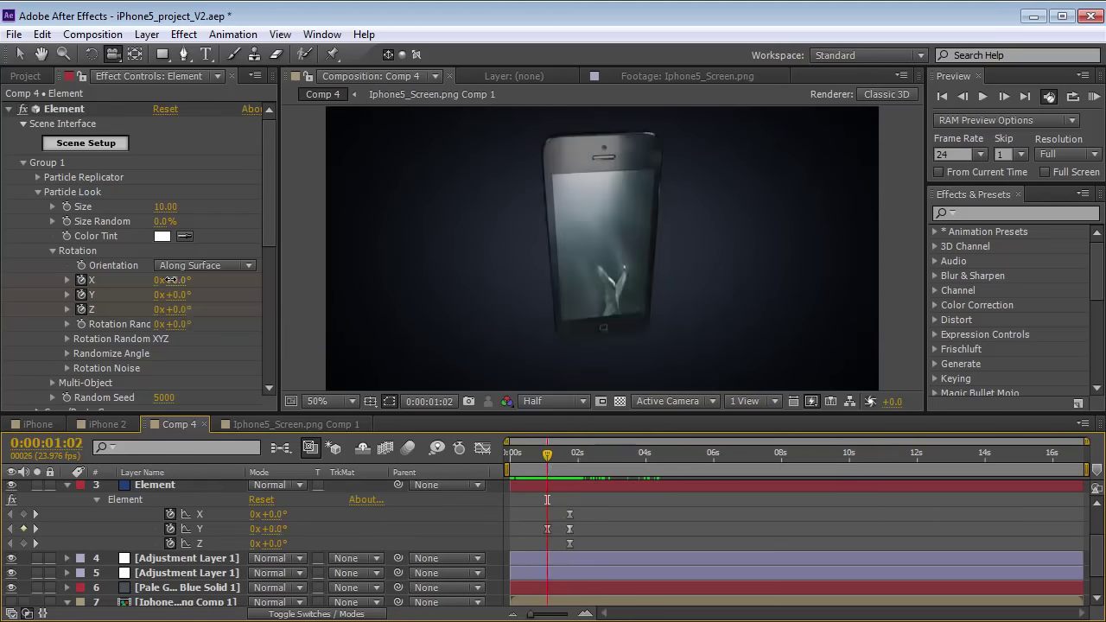
mouse_move(172, 310)
mouse_down()
mouse_move(223, 303)
mouse_move(177, 322)
mouse_up()
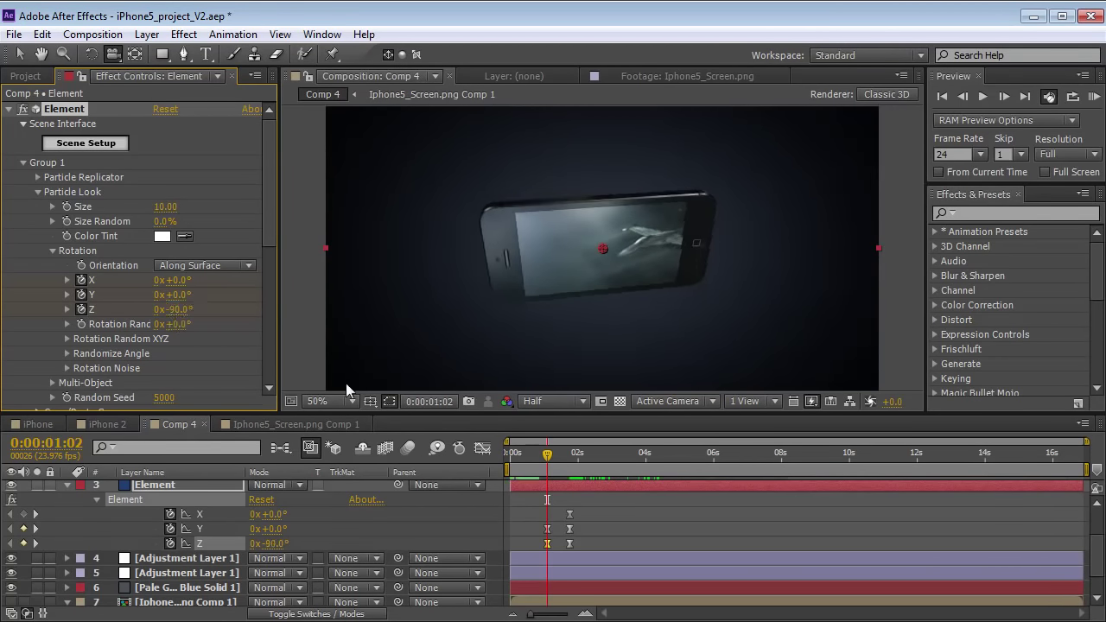
mouse_move(546, 453)
mouse_down()
mouse_move(511, 455)
mouse_move(576, 453)
mouse_move(552, 461)
mouse_up()
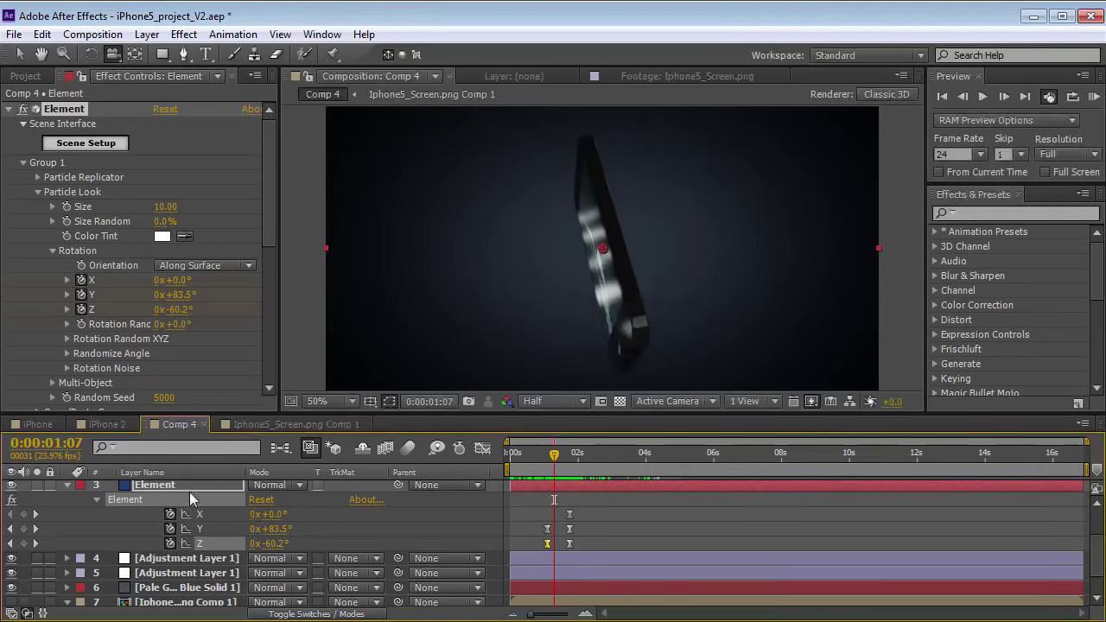
Step: Enable motion blur for the Element layer and the composition, and scrub to 0:00:02:11 to check it
click(189, 491)
key(F4)
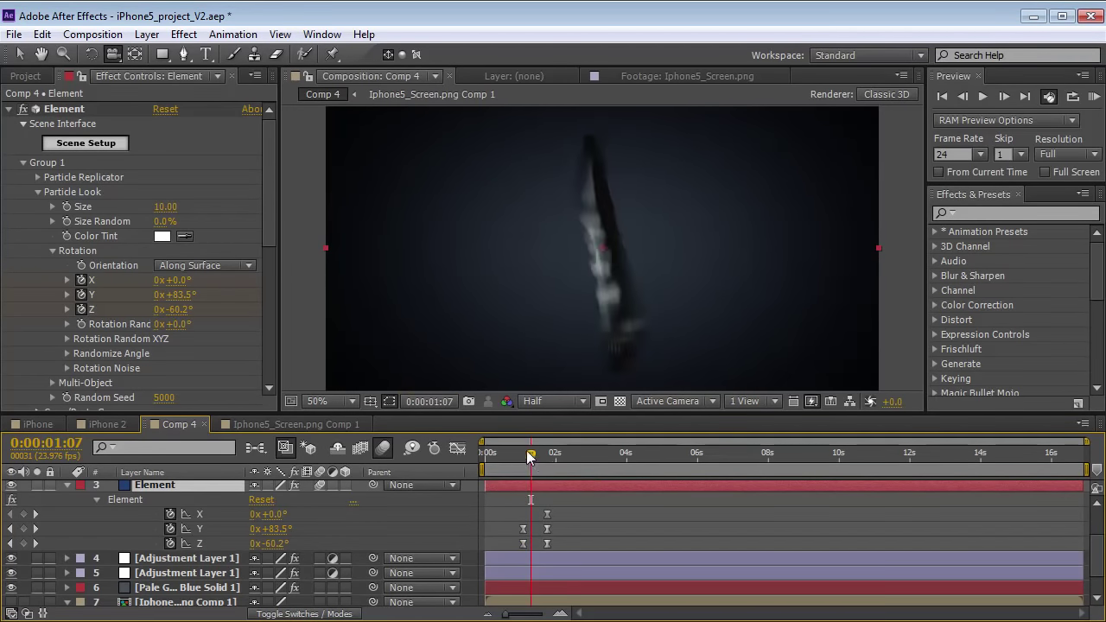
drag(528, 458, 571, 456)
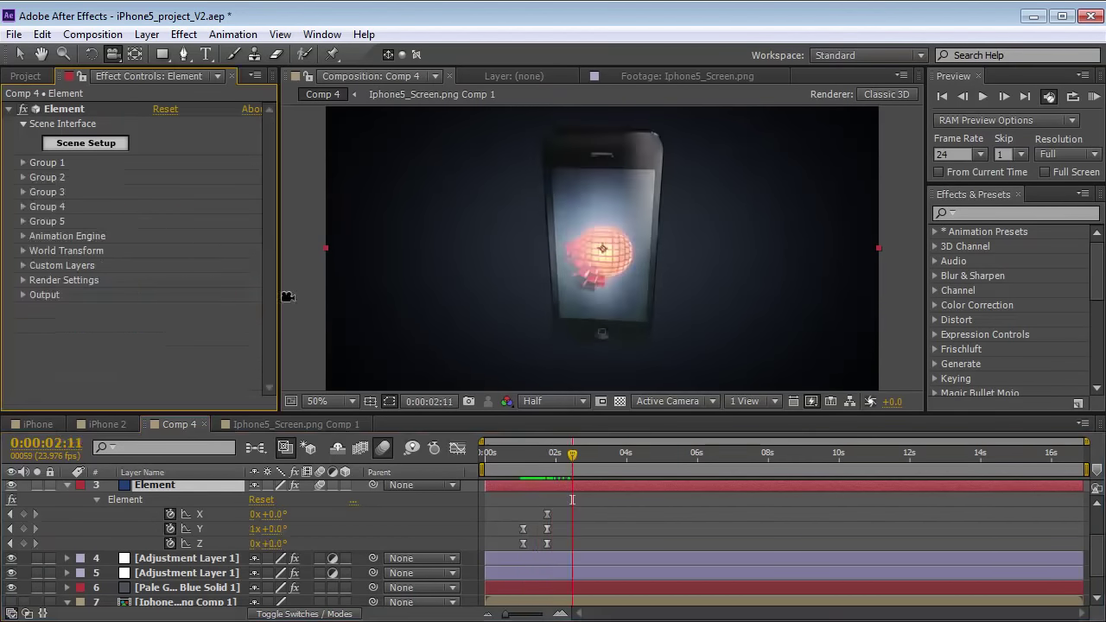
Step: Rotate Element's render environment to X -32°, Y 77° and Z 50°, and check the reflections at 0:00:00:14
click(23, 280)
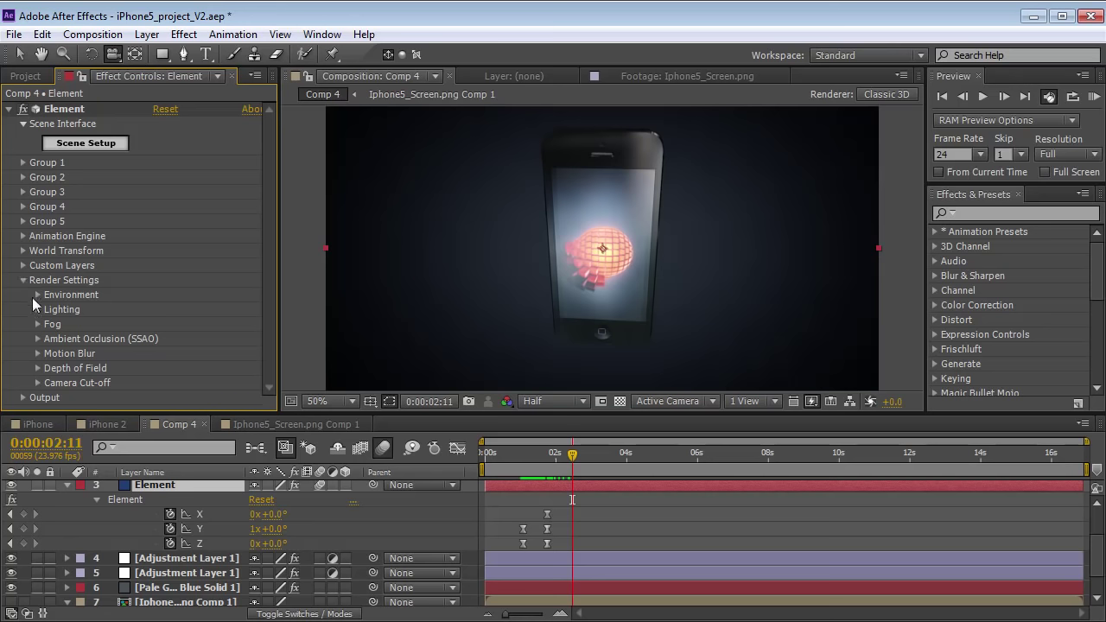
click(37, 294)
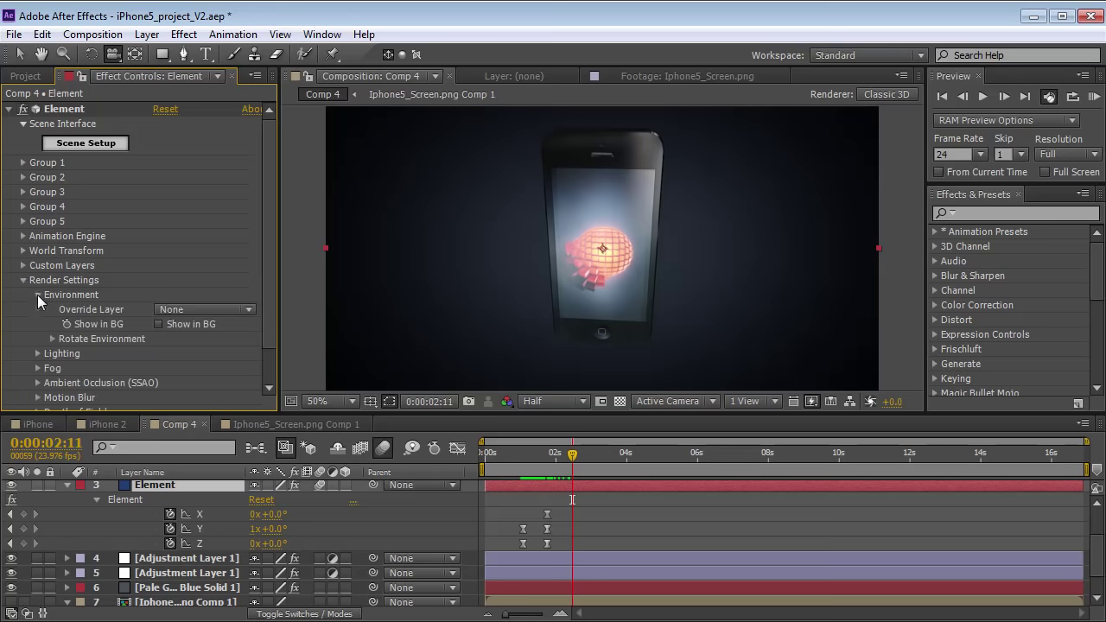
click(52, 338)
drag(177, 368, 240, 380)
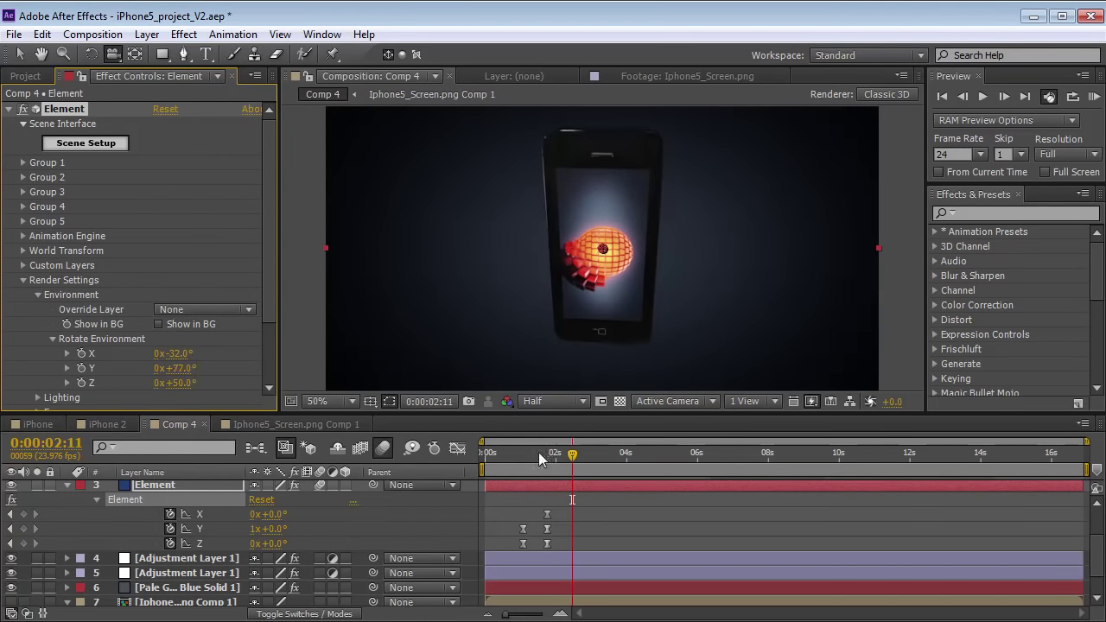
drag(538, 452, 505, 451)
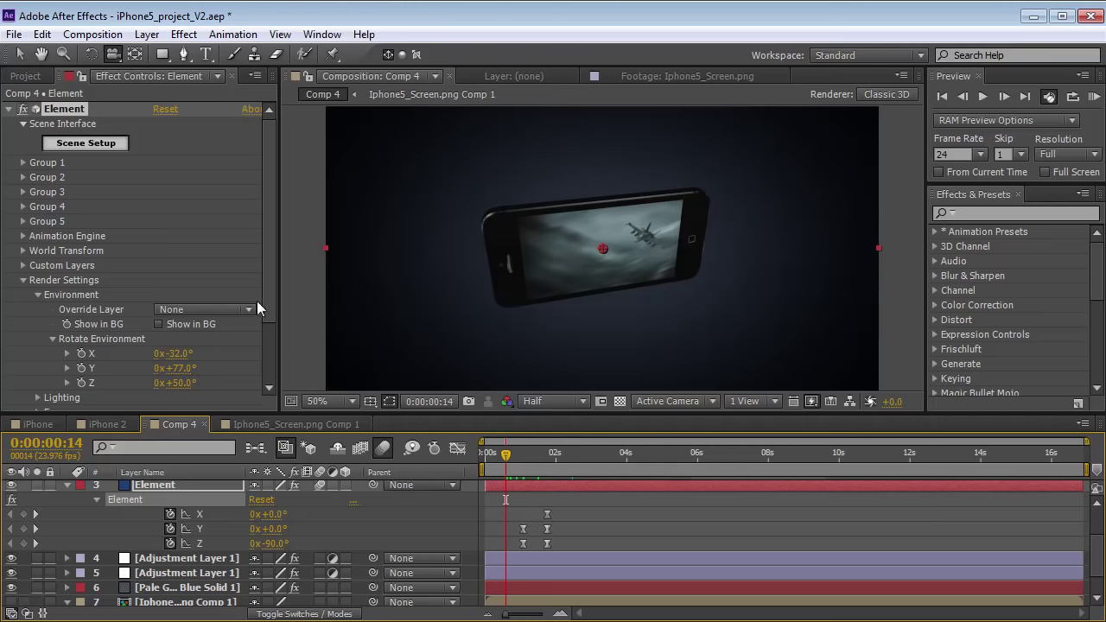
scroll(197, 339, down, 2)
drag(184, 343, 318, 337)
drag(269, 308, 272, 349)
click(23, 197)
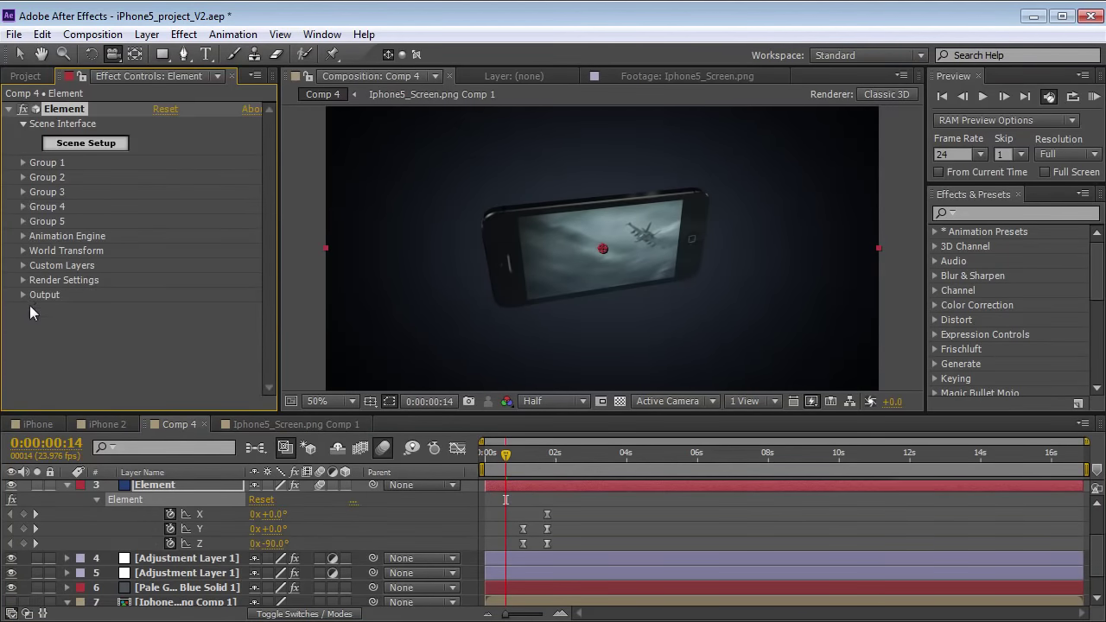
Step: Raise Reflect to 2.02 in Element's Multi-Pass Mixer and scrub through the opening frames
click(22, 295)
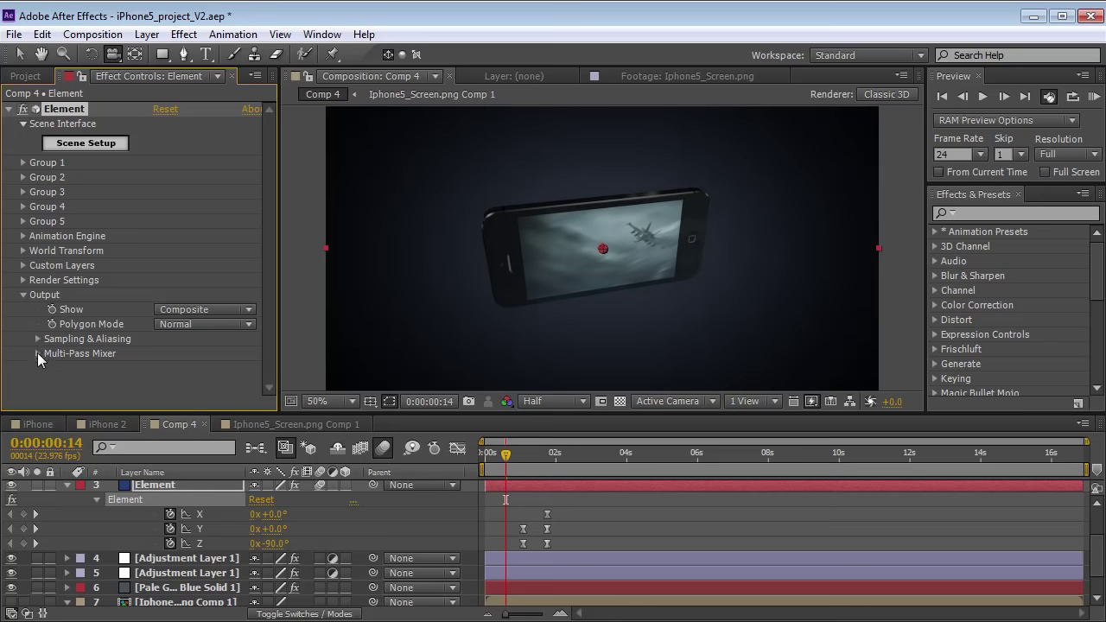
click(37, 353)
mouse_move(162, 373)
mouse_down()
mouse_move(439, 369)
mouse_move(163, 374)
mouse_up()
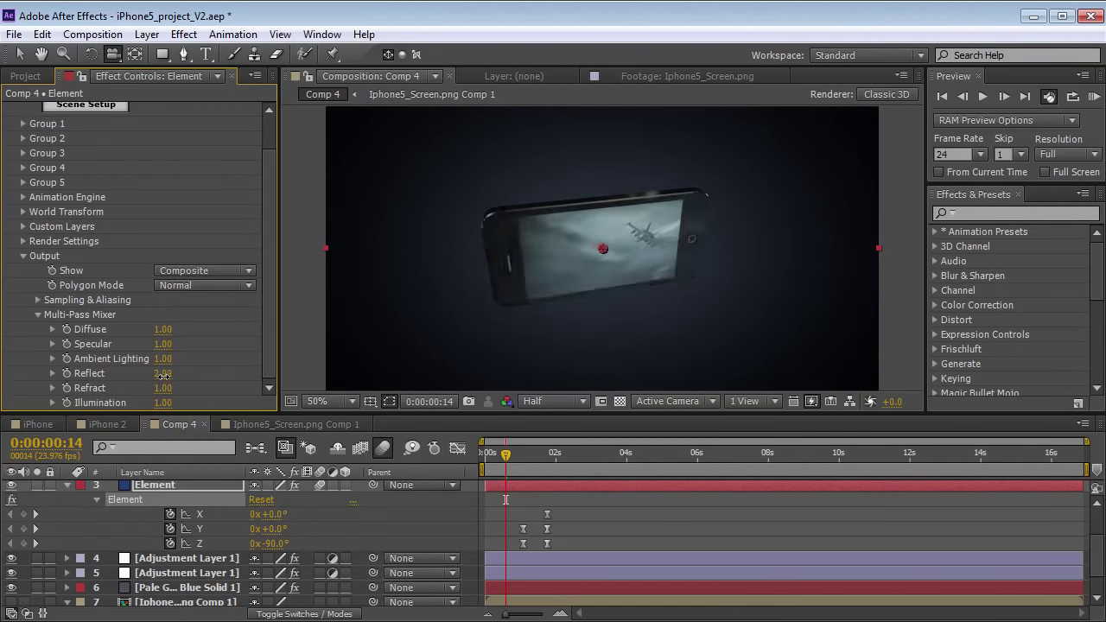
mouse_move(510, 458)
mouse_down()
mouse_move(600, 460)
mouse_move(491, 470)
mouse_up()
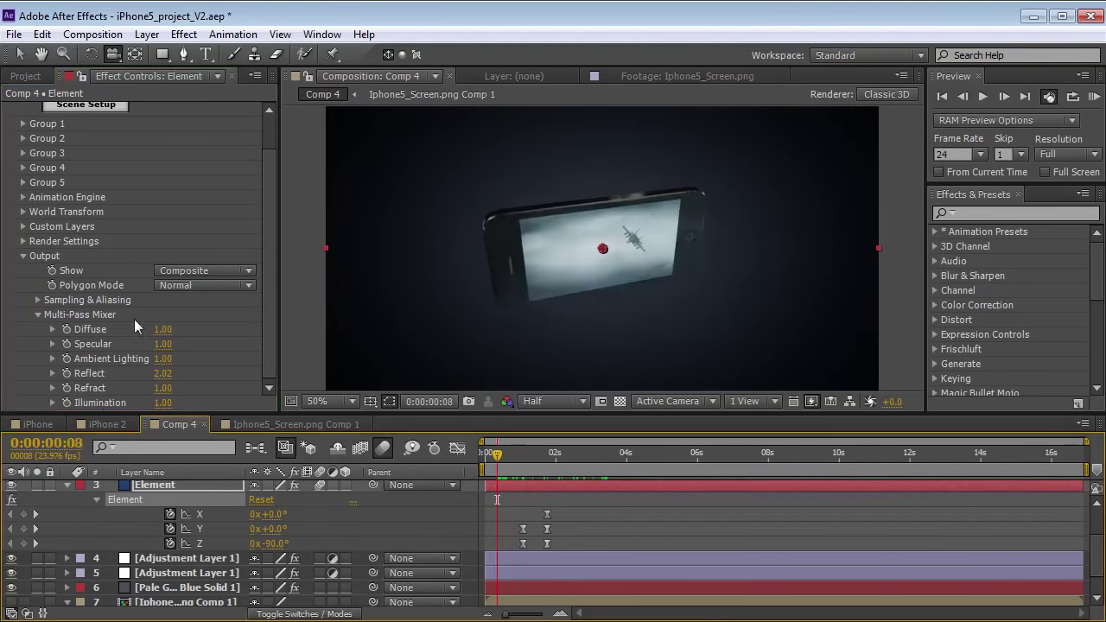
Step: Inspect the phone's edges up close at full resolution and set Element's Supersampling to 2
click(38, 300)
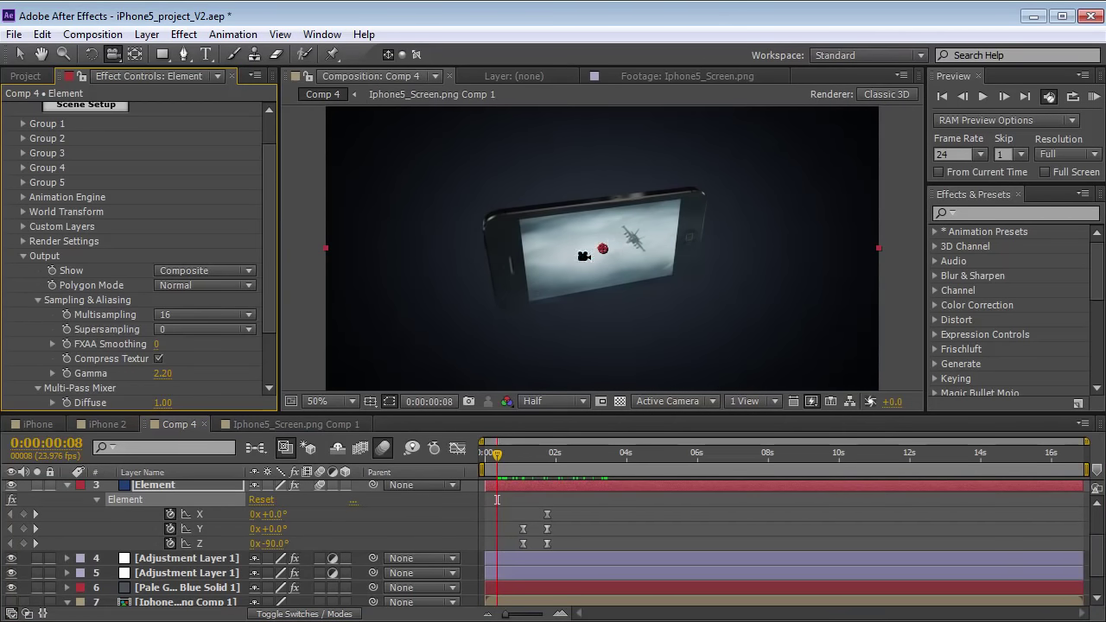
key(slash)
key(ctrl+j)
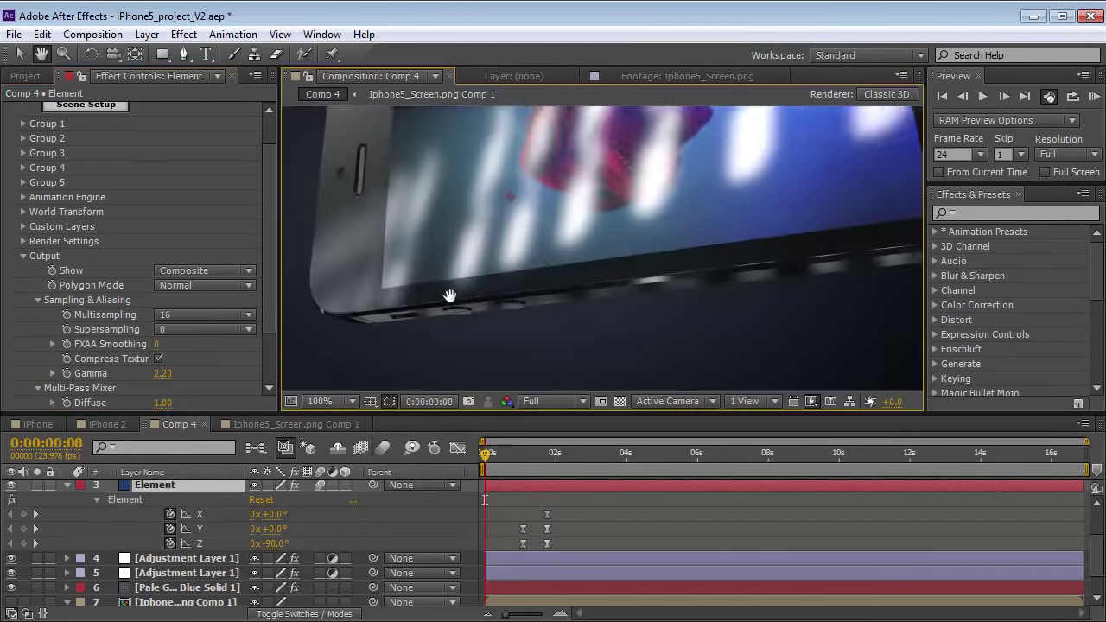
drag(449, 297, 643, 277)
key(c)
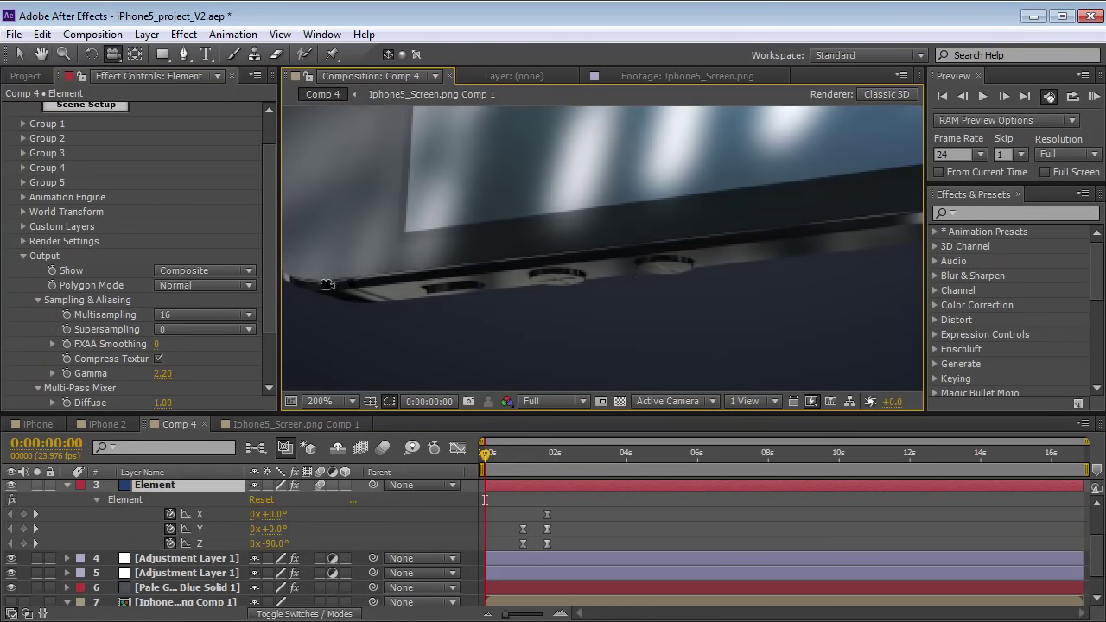
key(slash)
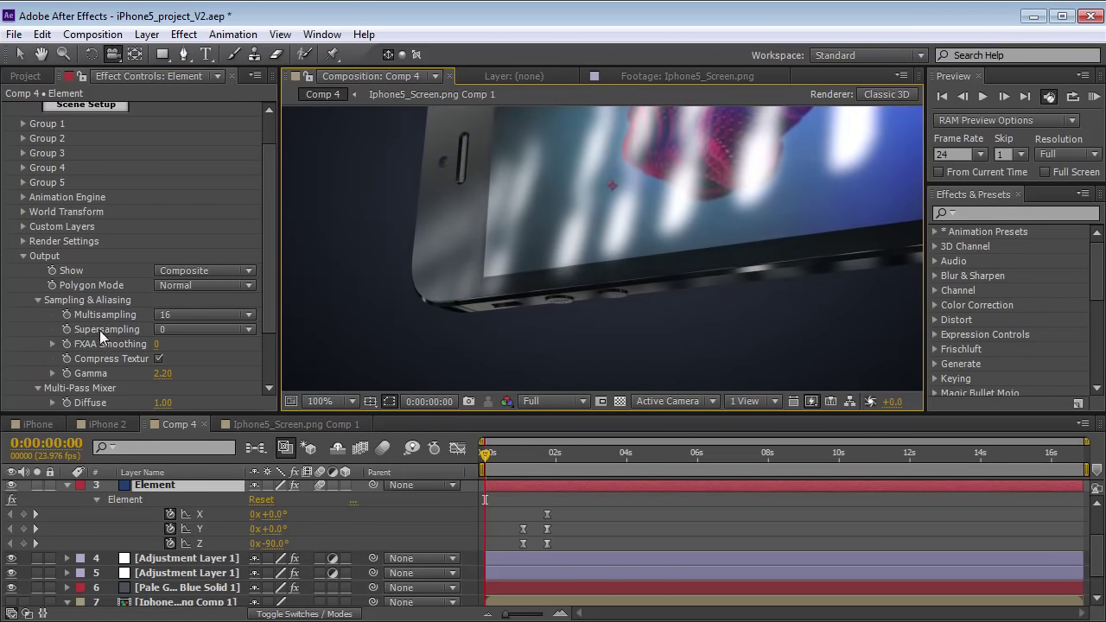
click(177, 329)
click(195, 367)
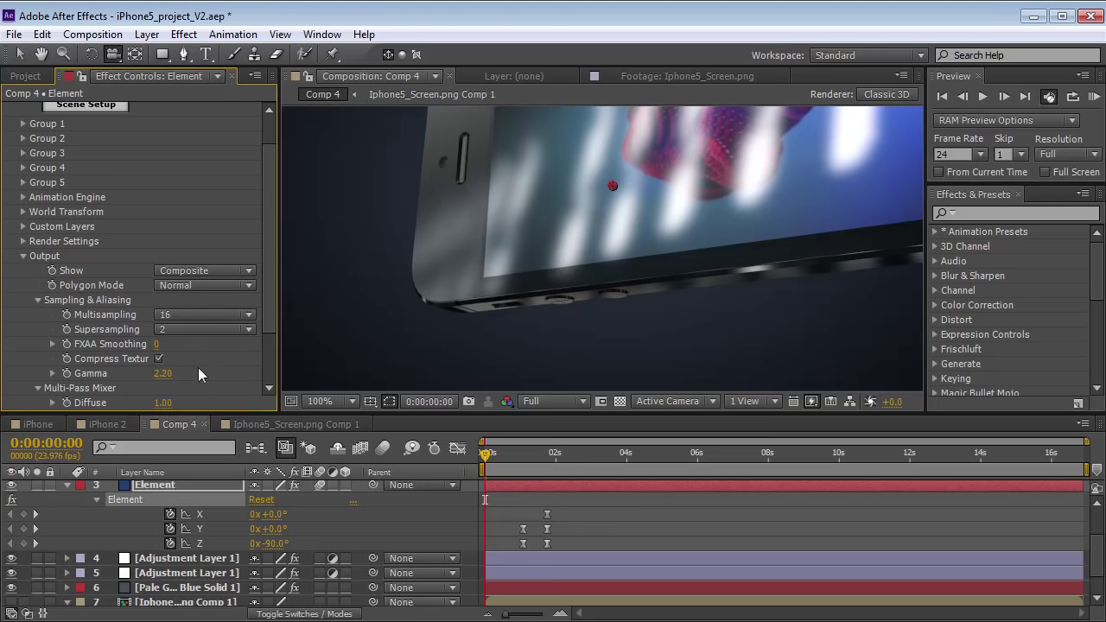
Step: Orbit the camera around the phone to view it from a different angle in Comp 4
scroll(571, 234, down, 1)
drag(683, 230, 623, 263)
drag(421, 302, 523, 354)
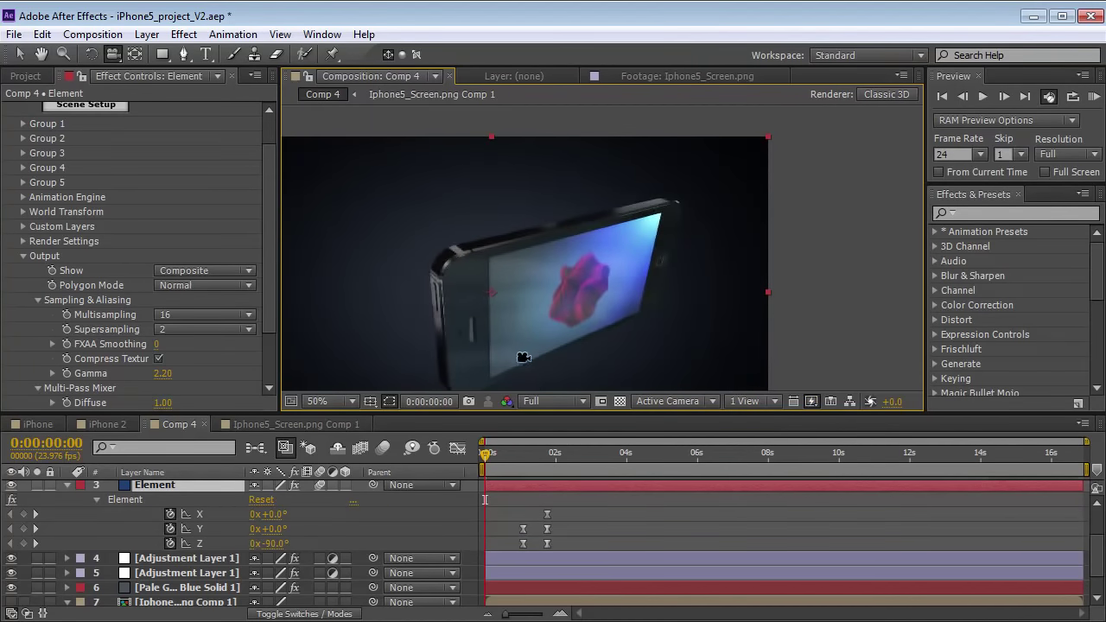
key(v)
Step: In the iPhone comp, keep the iPhone_5 layer's Replicator Shape at Ring and set Group 1's Particle Count to 18
click(38, 423)
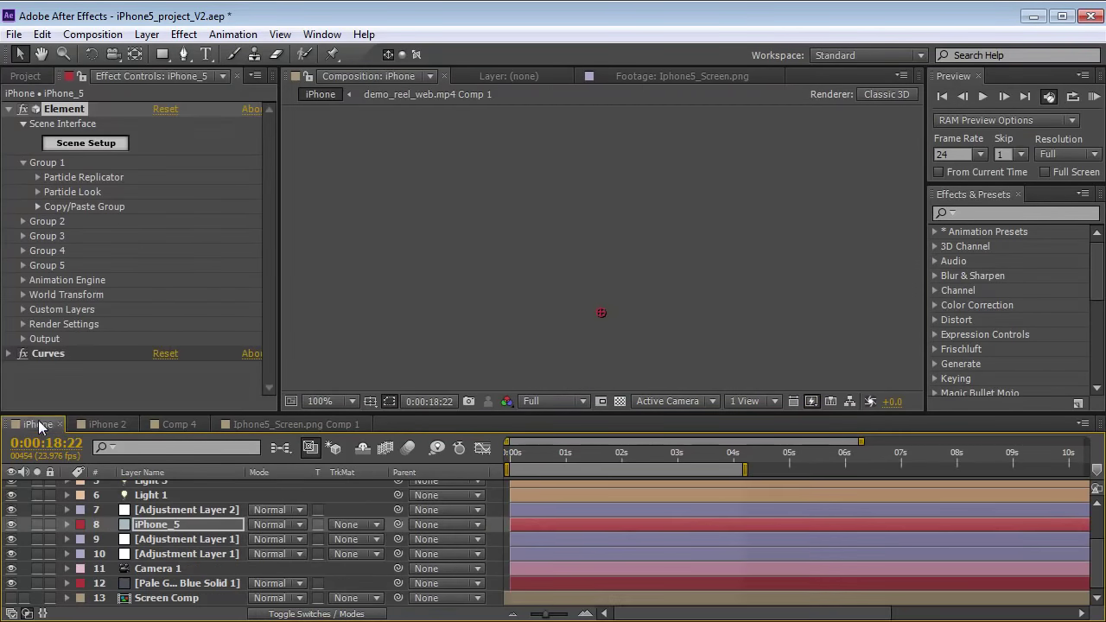
click(562, 453)
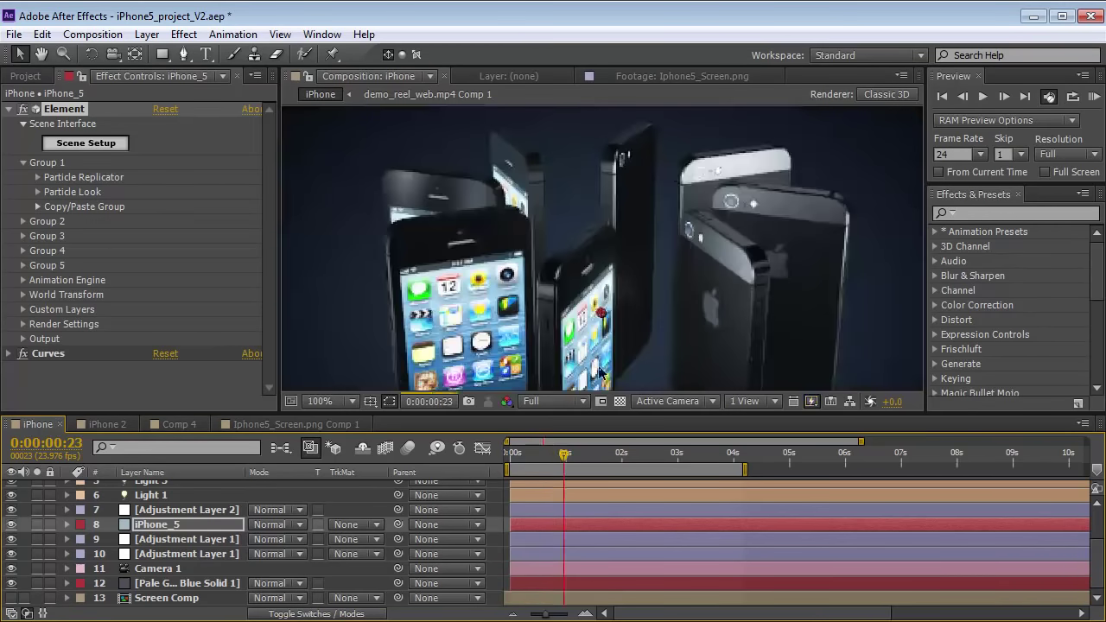
click(149, 523)
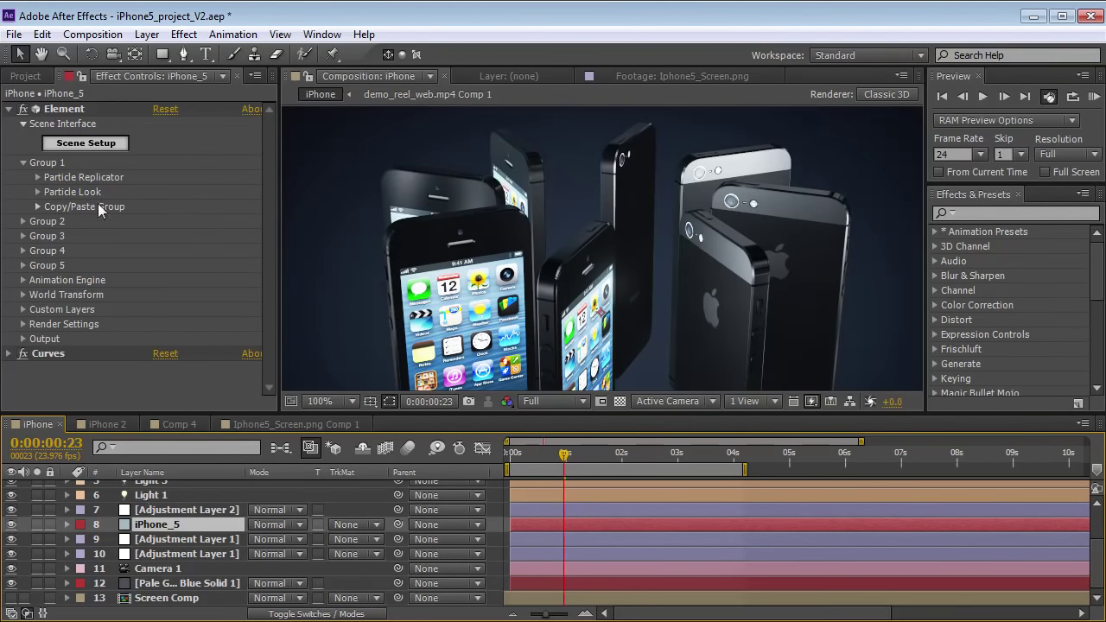
click(36, 177)
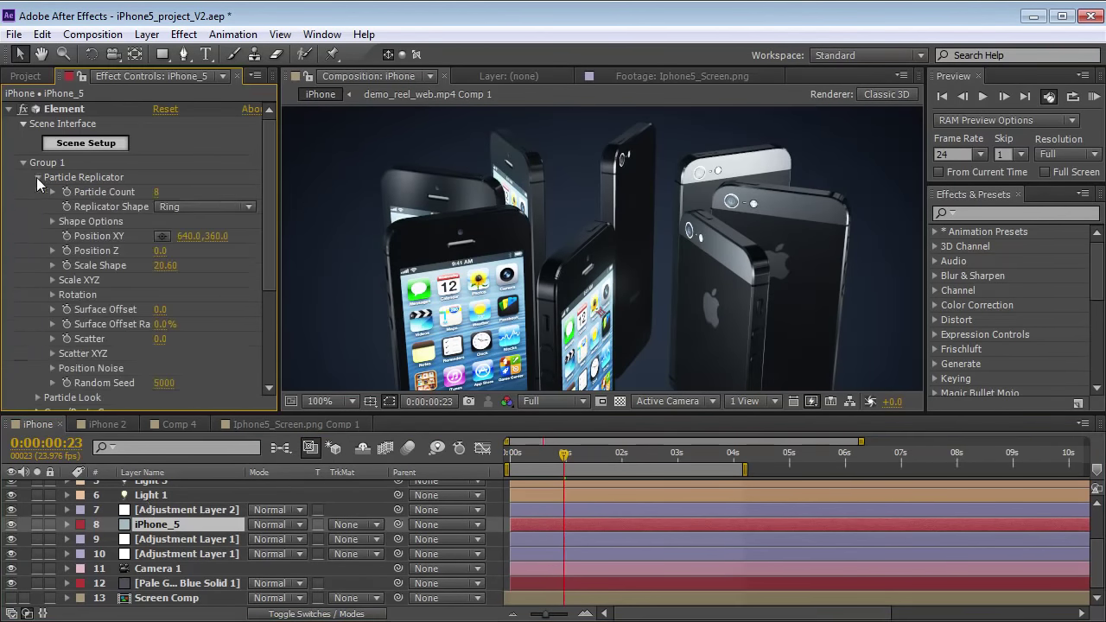
click(196, 207)
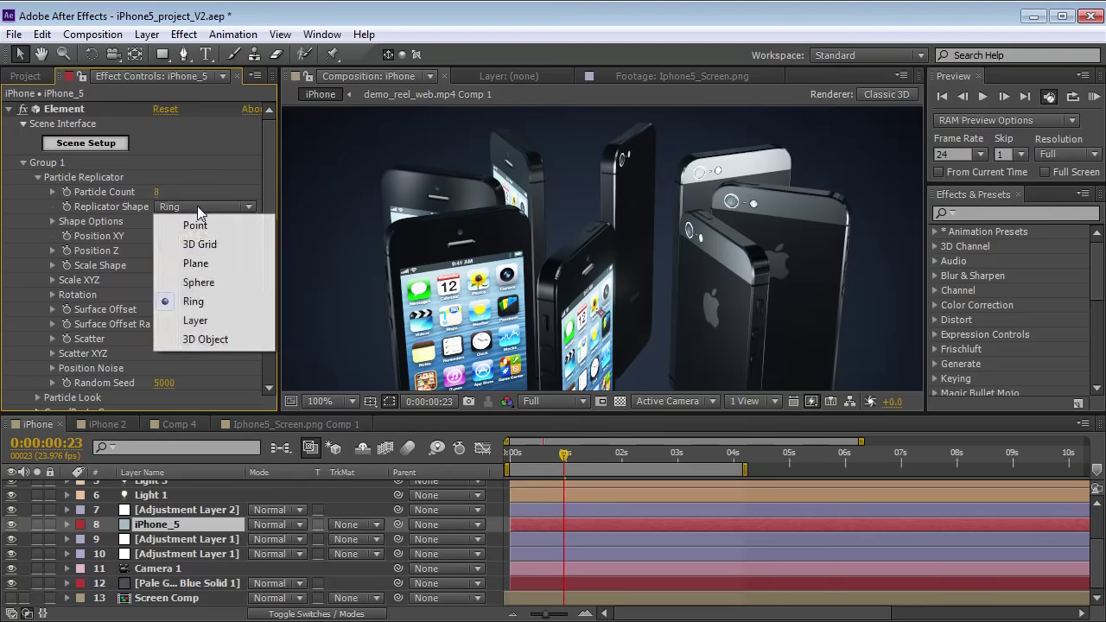
click(195, 301)
drag(159, 192, 164, 192)
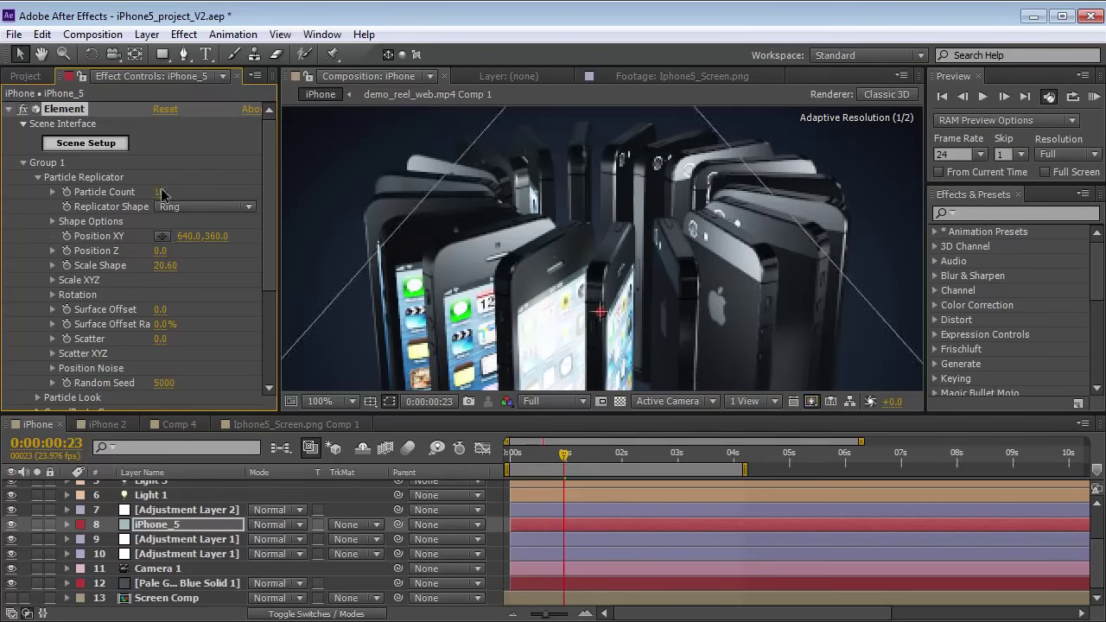
click(745, 261)
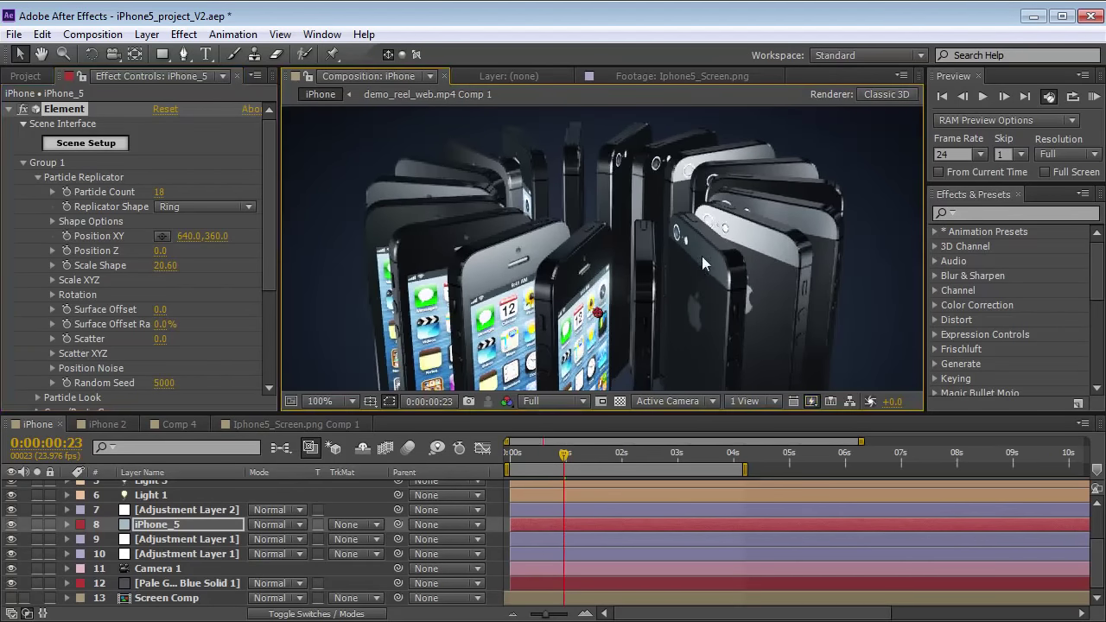
drag(741, 263, 696, 265)
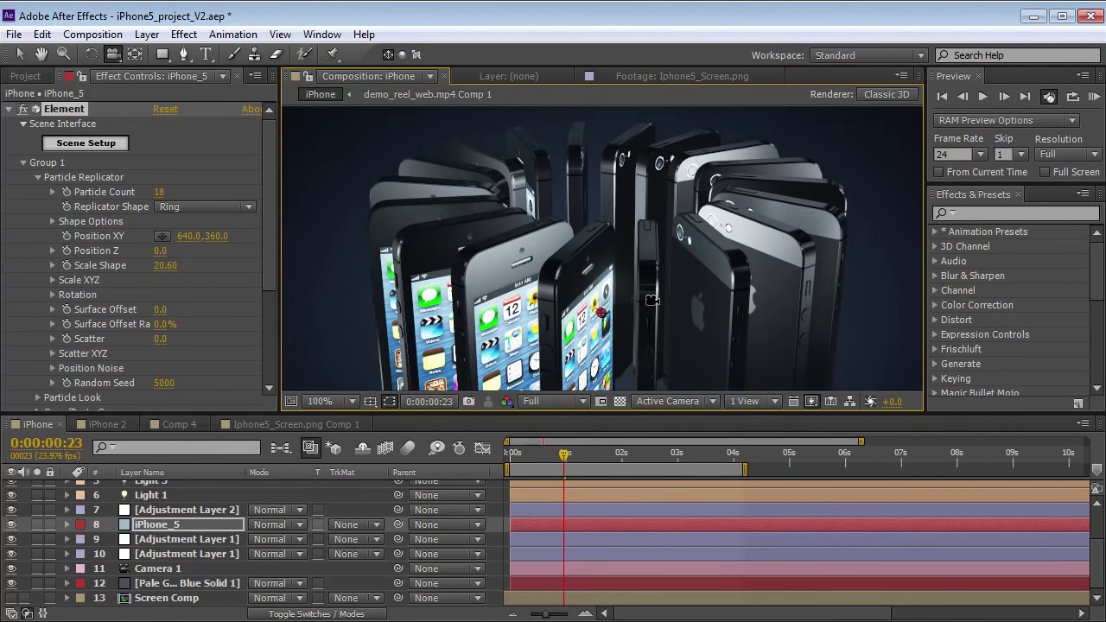
Step: Return to Comp 4 and scrub through the first three seconds to review the phone animation
click(175, 424)
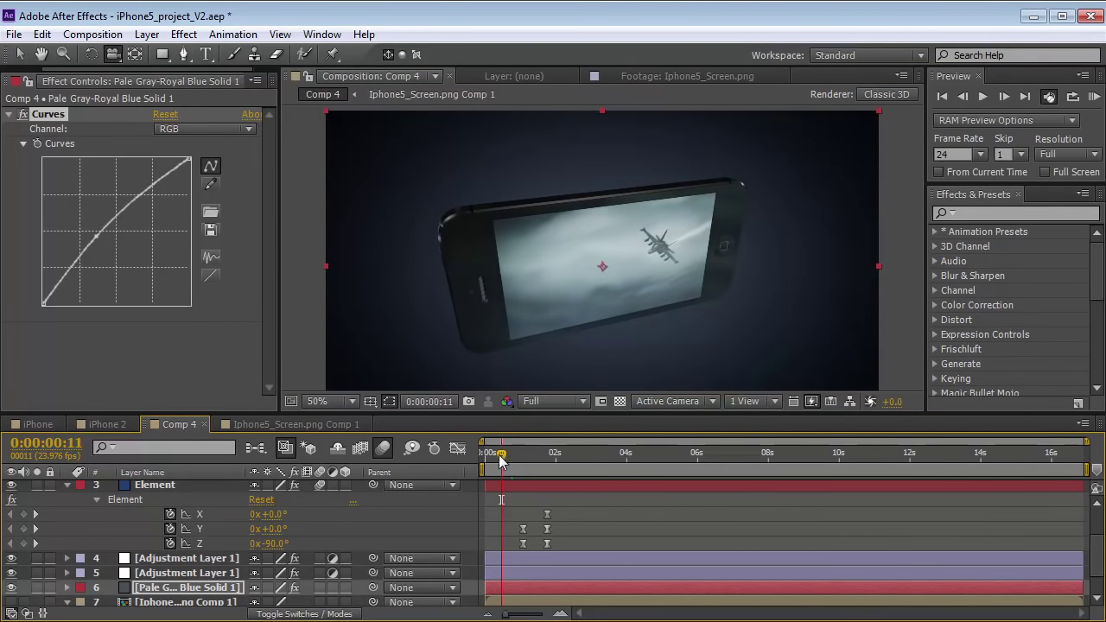
drag(501, 455, 586, 471)
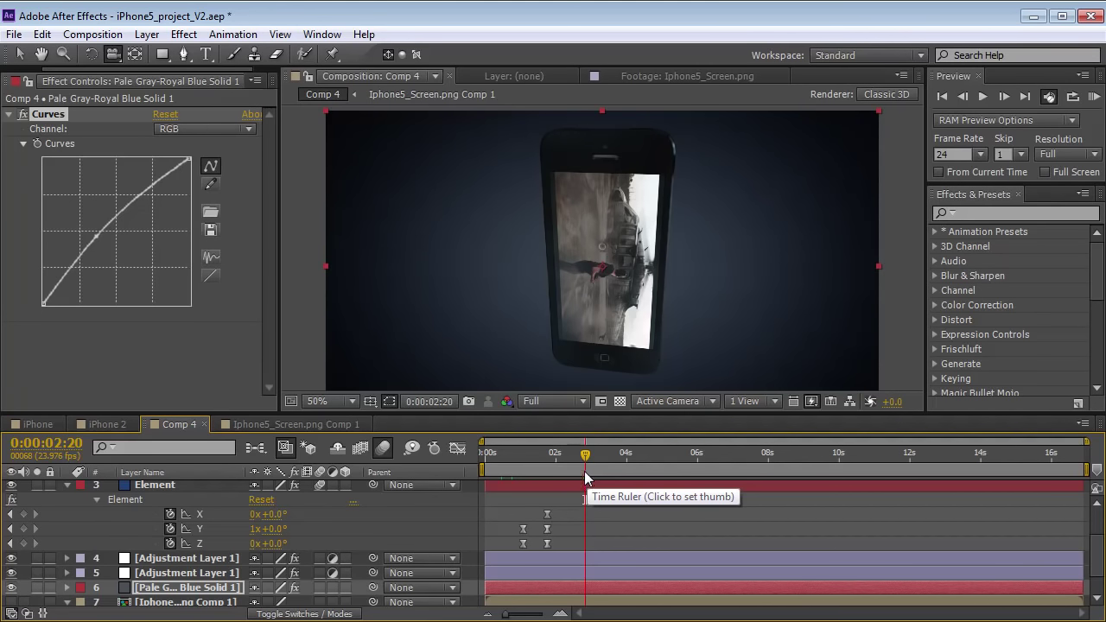
drag(585, 471, 497, 474)
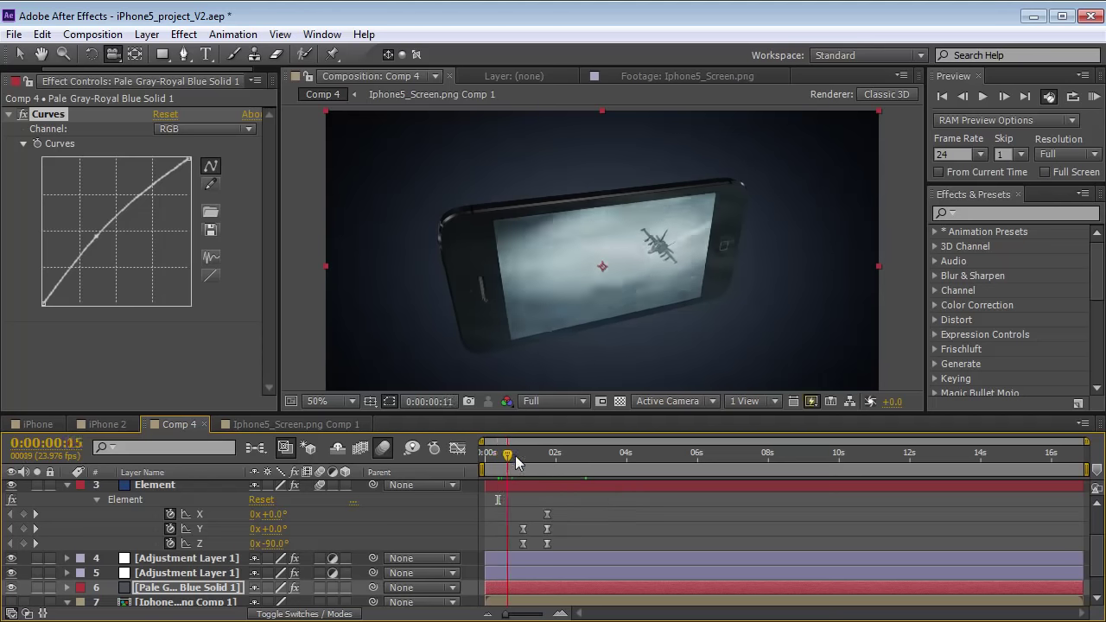
click(486, 458)
drag(487, 458, 580, 466)
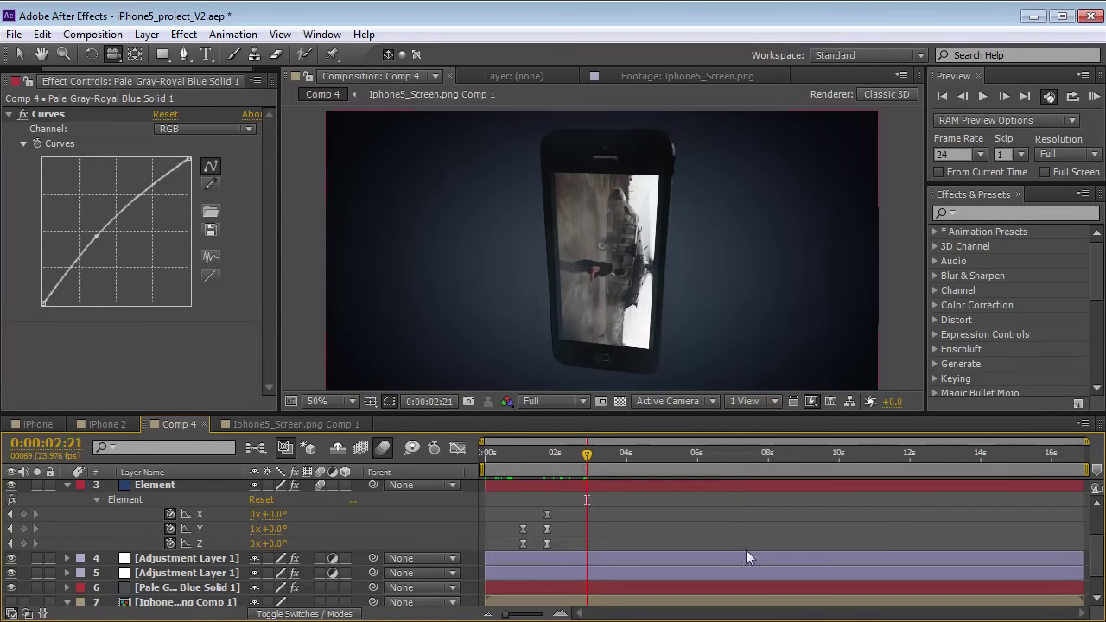
Step: Switch to Firefox and show the Connect options on Video Copilot's Element 3D page
key(alt+Tab)
mouse_move(553, 192)
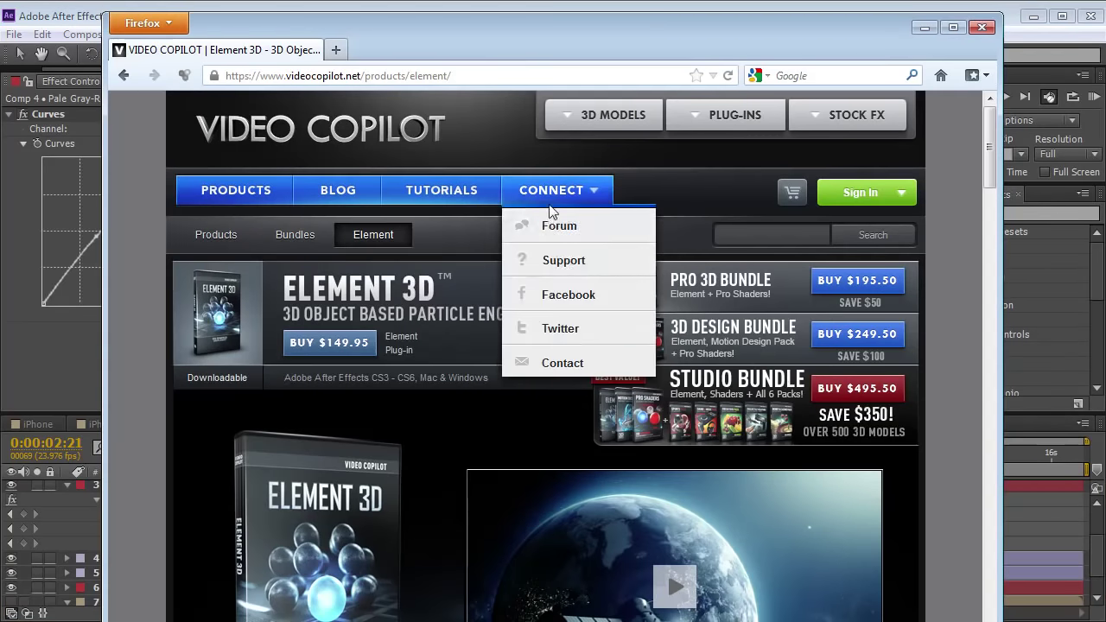